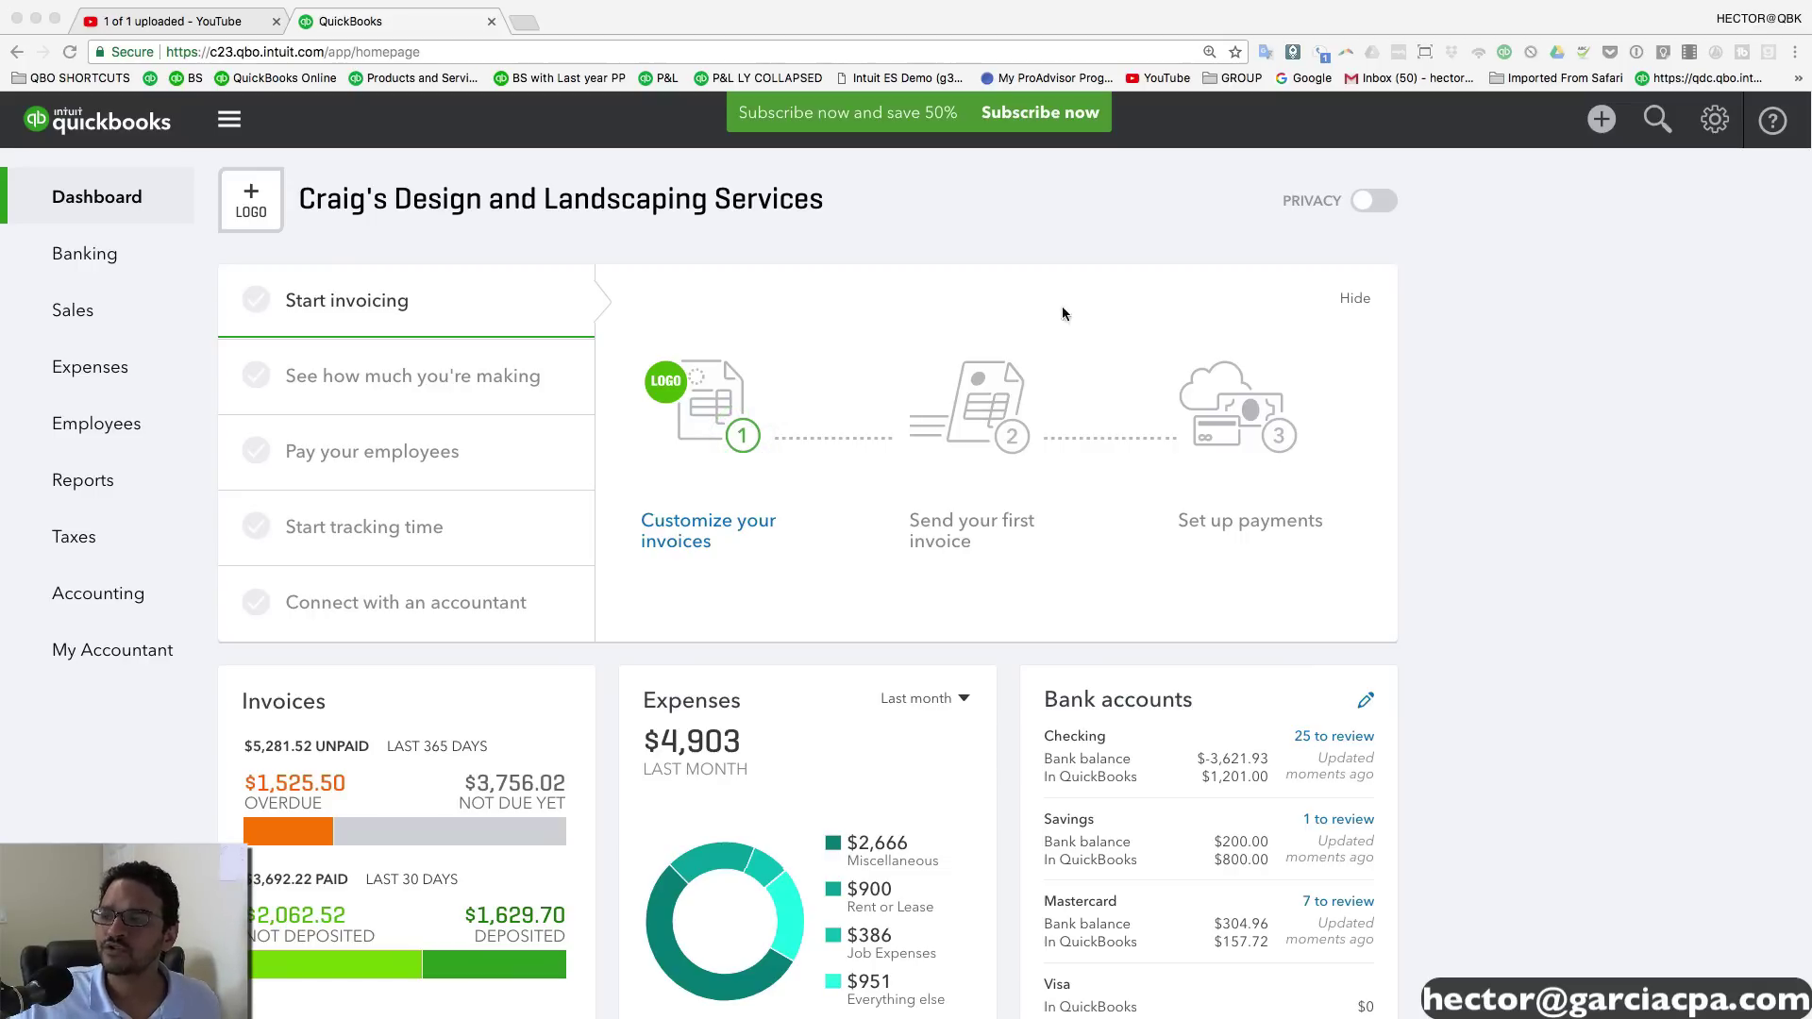
Step: Open Reconcile from the gear menu and select Checking, showing beginning balance 4,288.91
left_click(1716, 120)
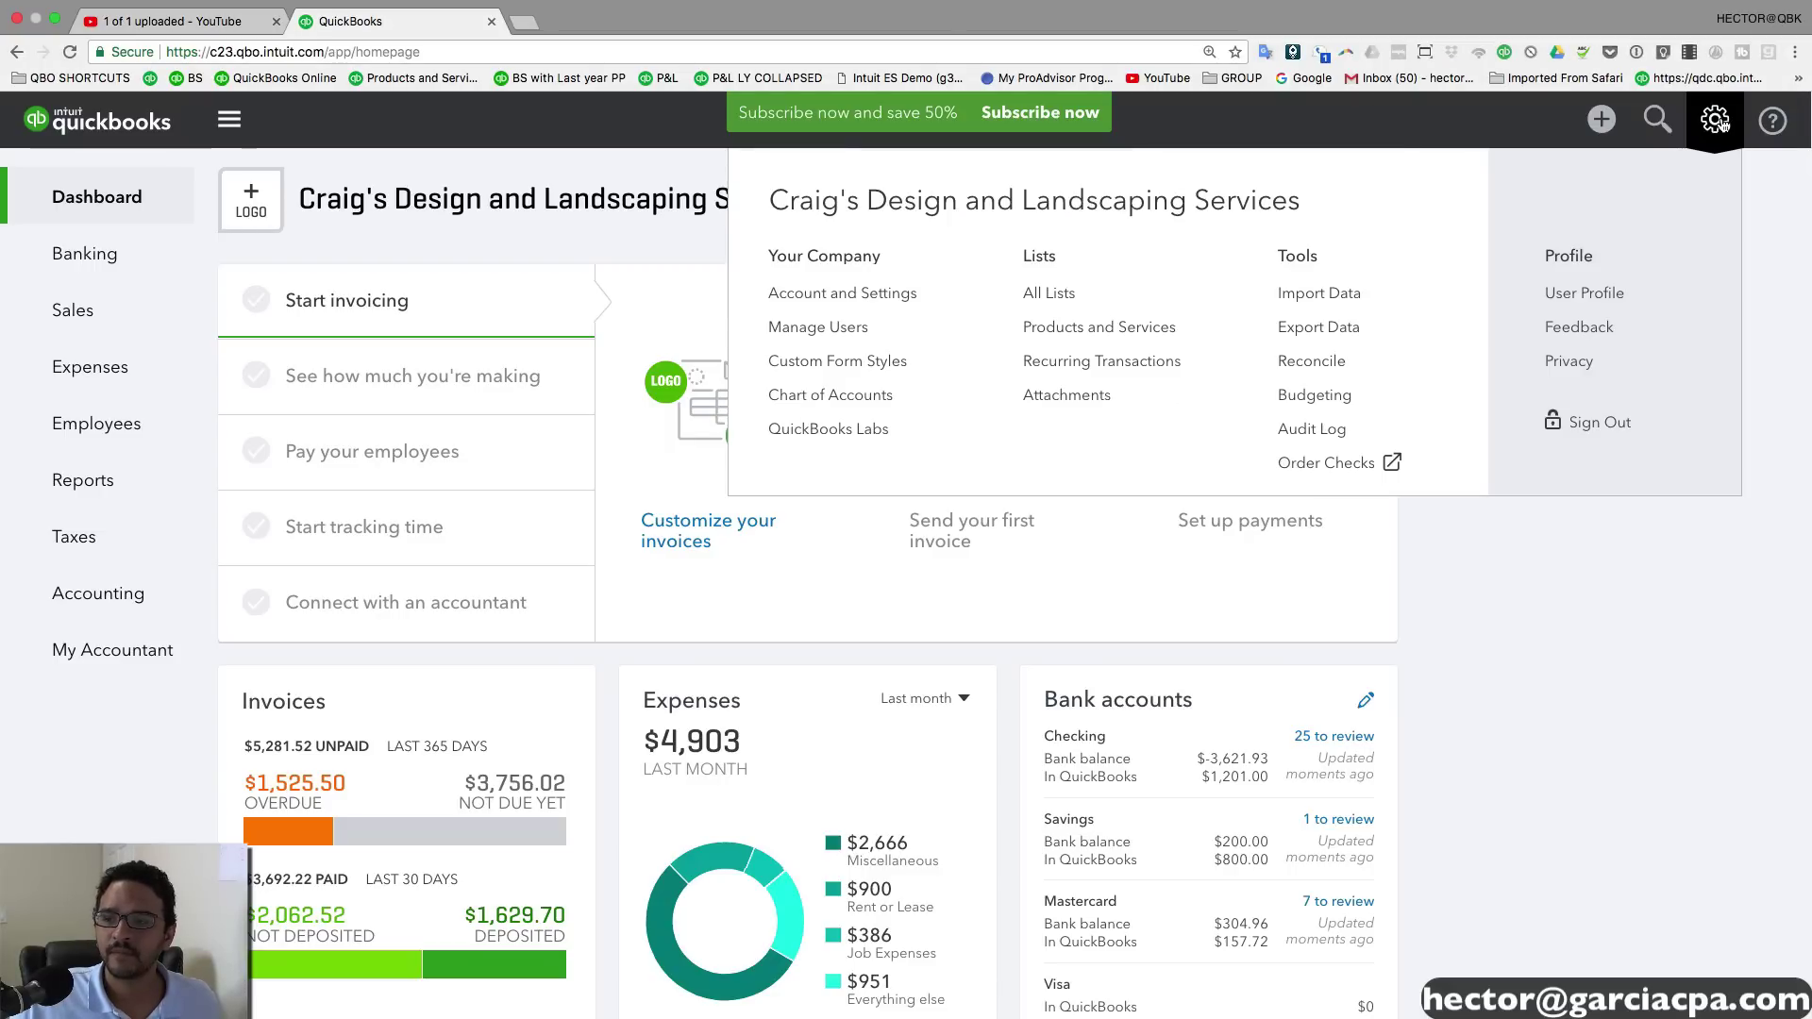
left_click(1312, 361)
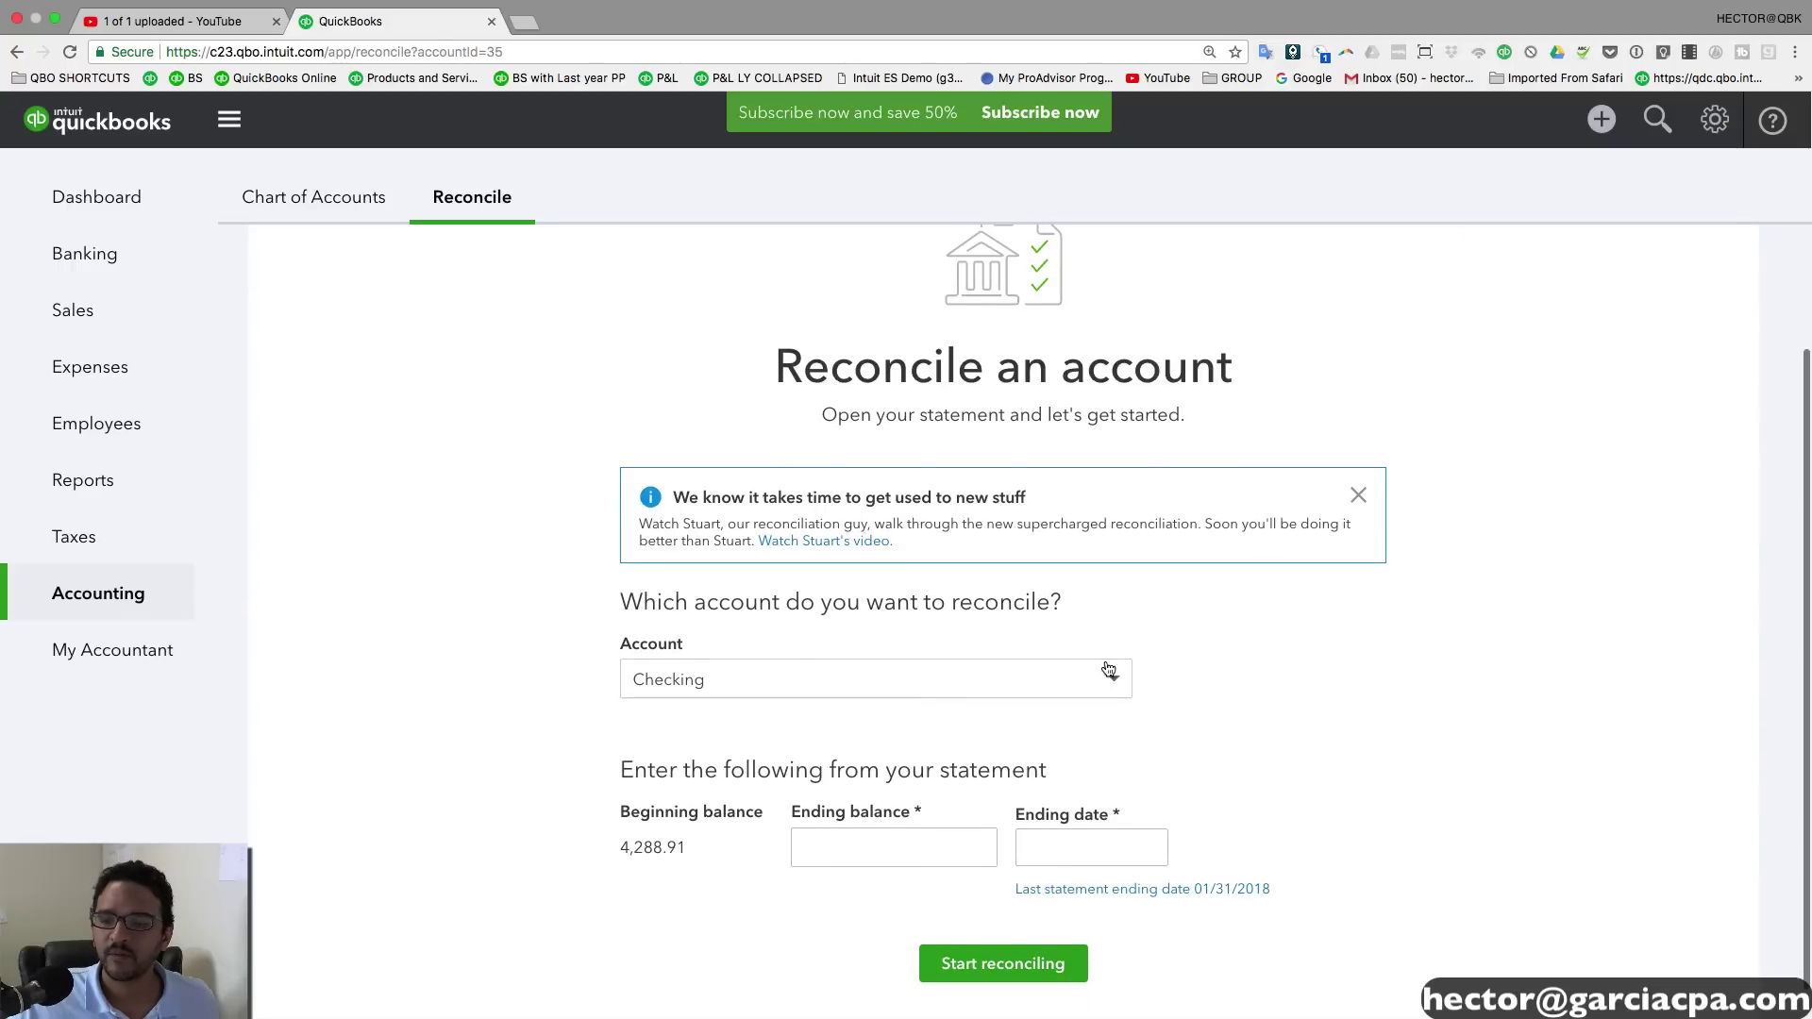
left_click(1109, 670)
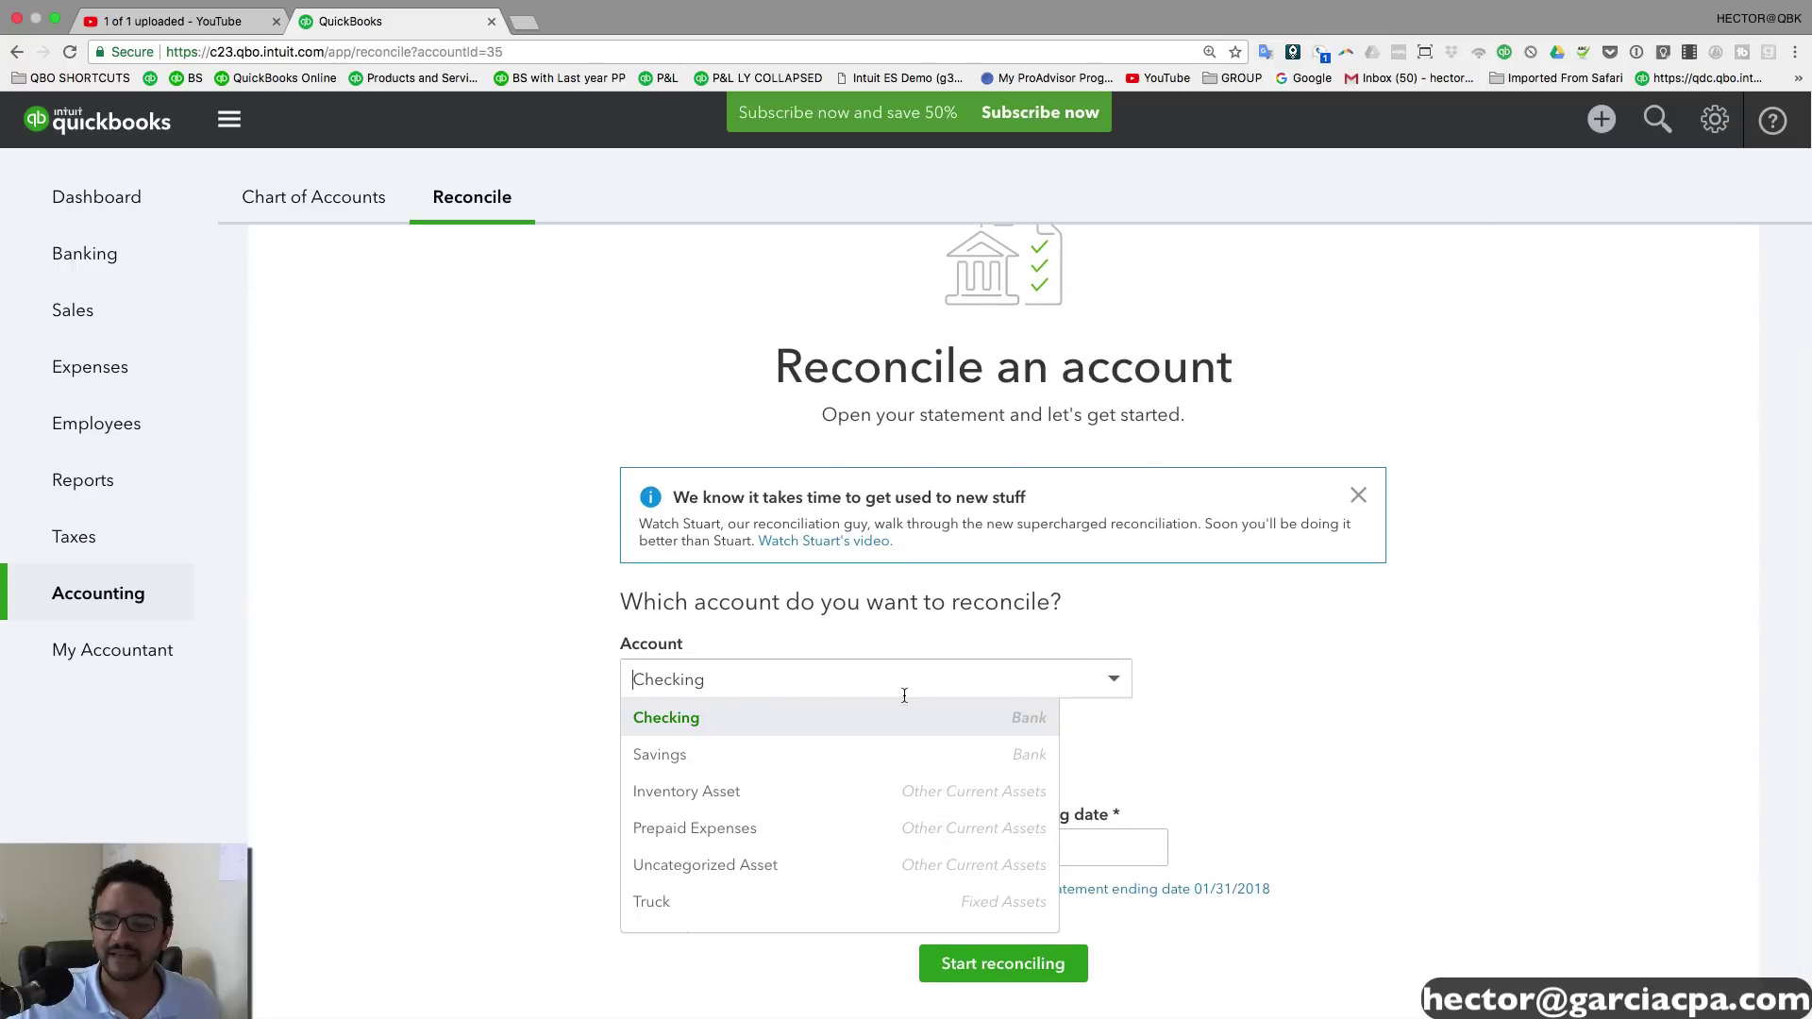
left_click(695, 710)
left_click(696, 686)
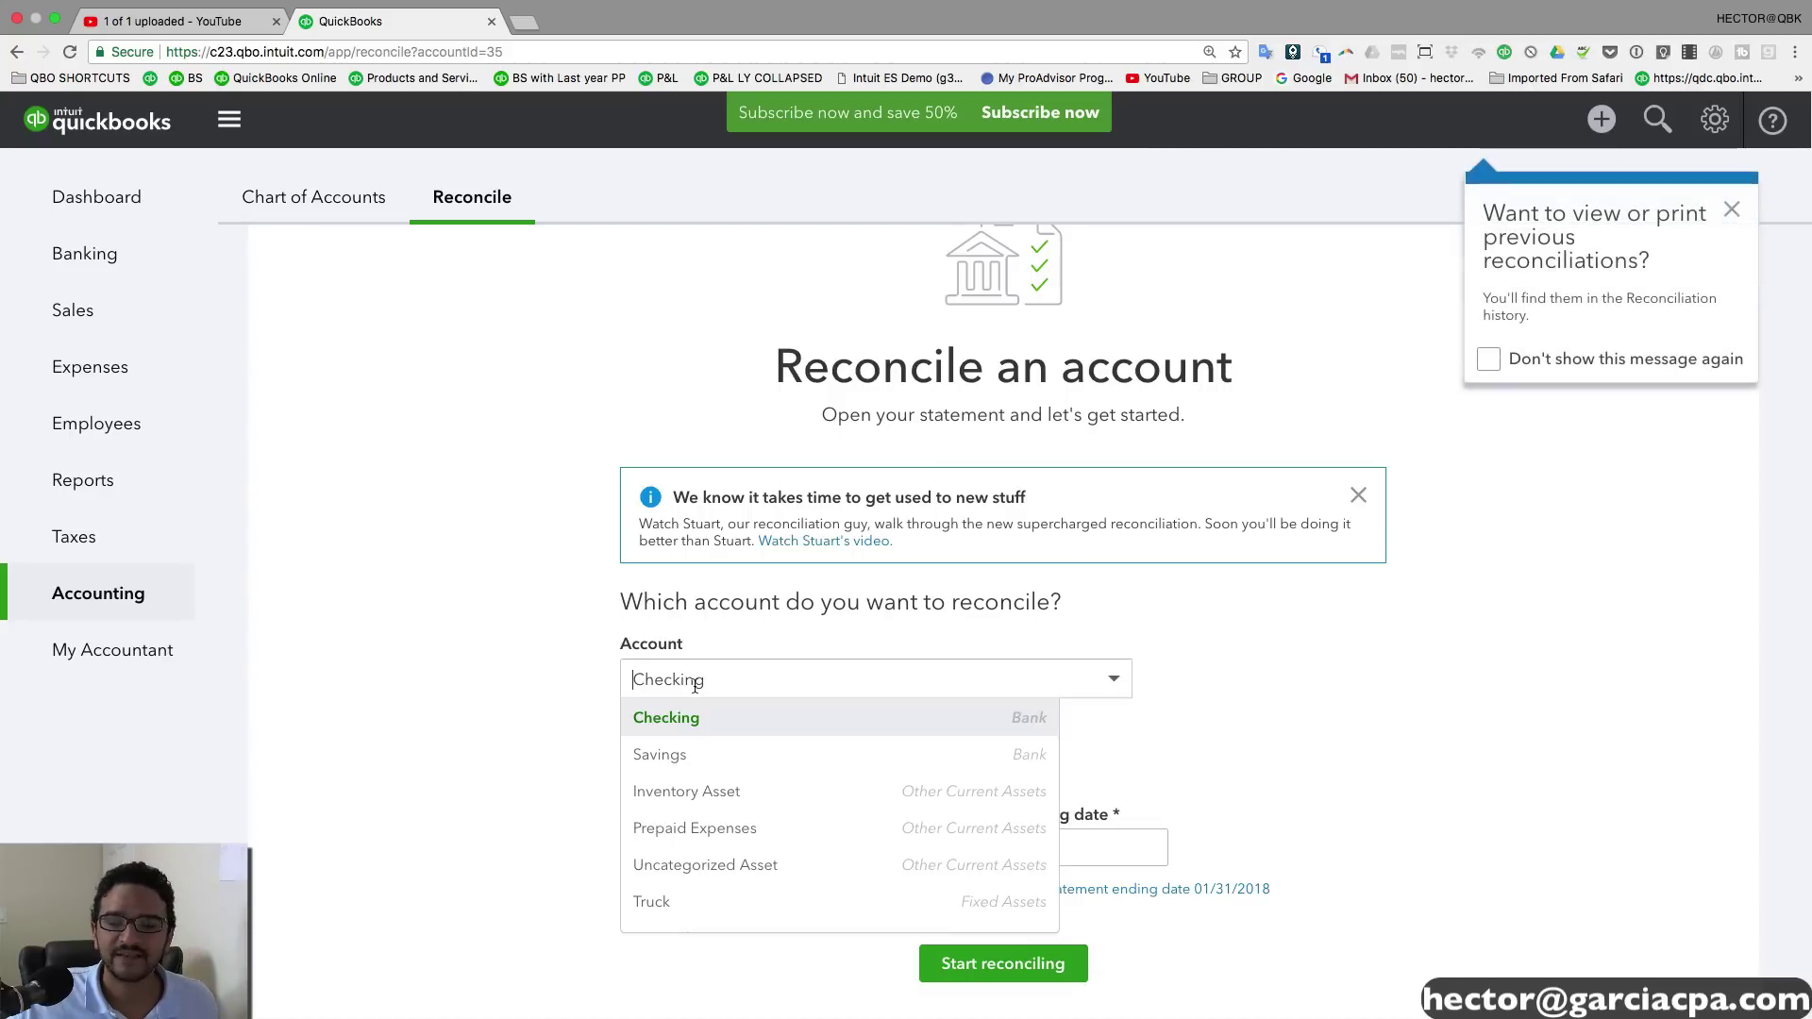
left_click(687, 720)
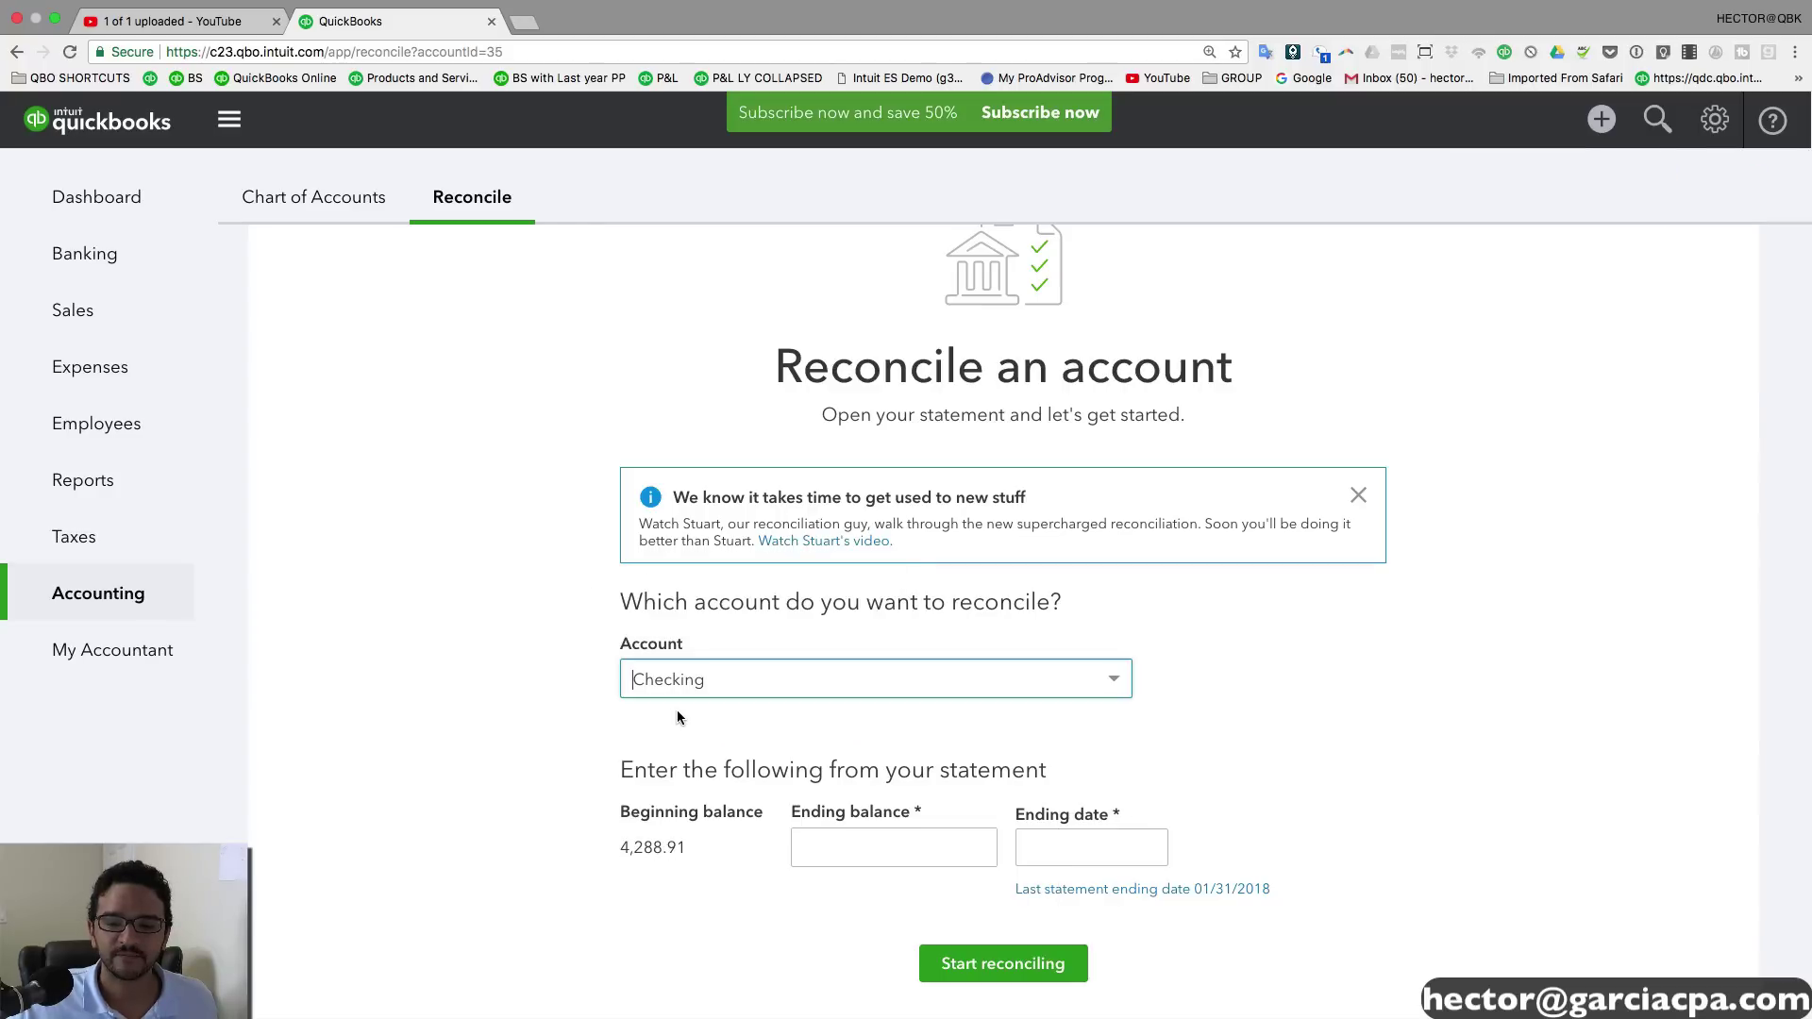
key("Tab")
left_click(618, 847)
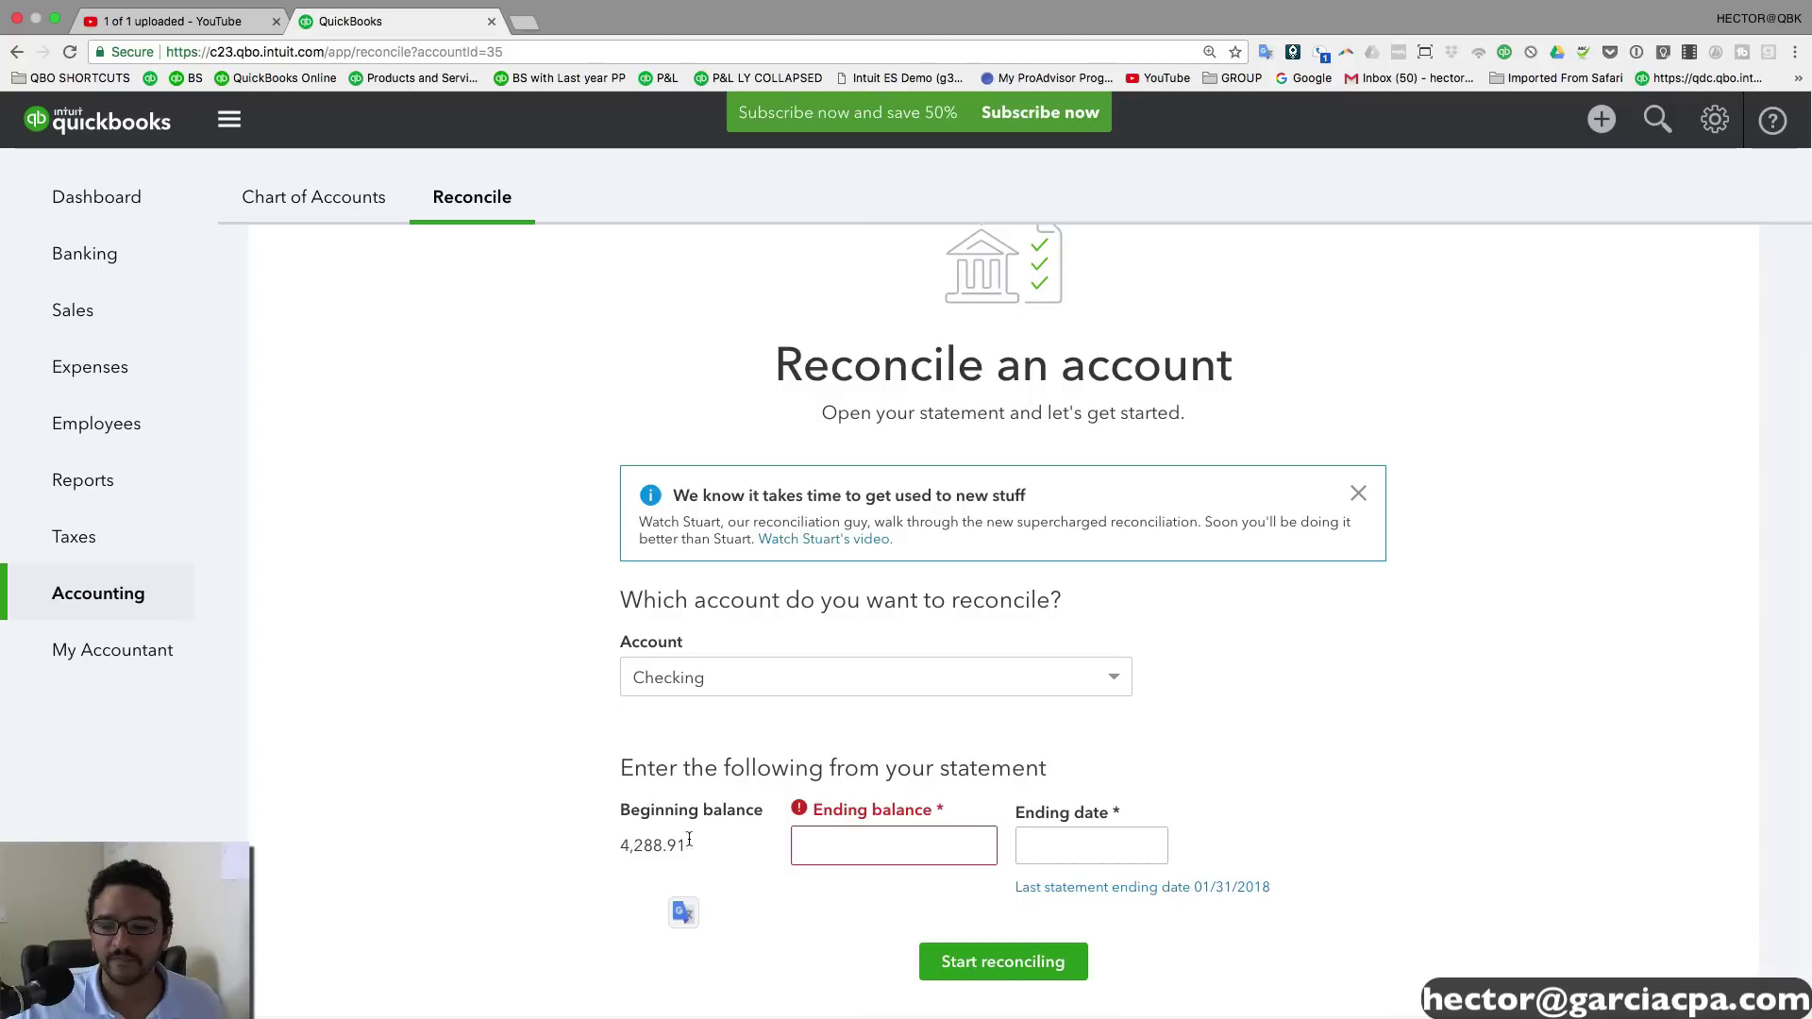
Step: Enter ending balance 4,959.45 and ending date 02/28/2018, then start reconciling Checking
left_click(873, 834)
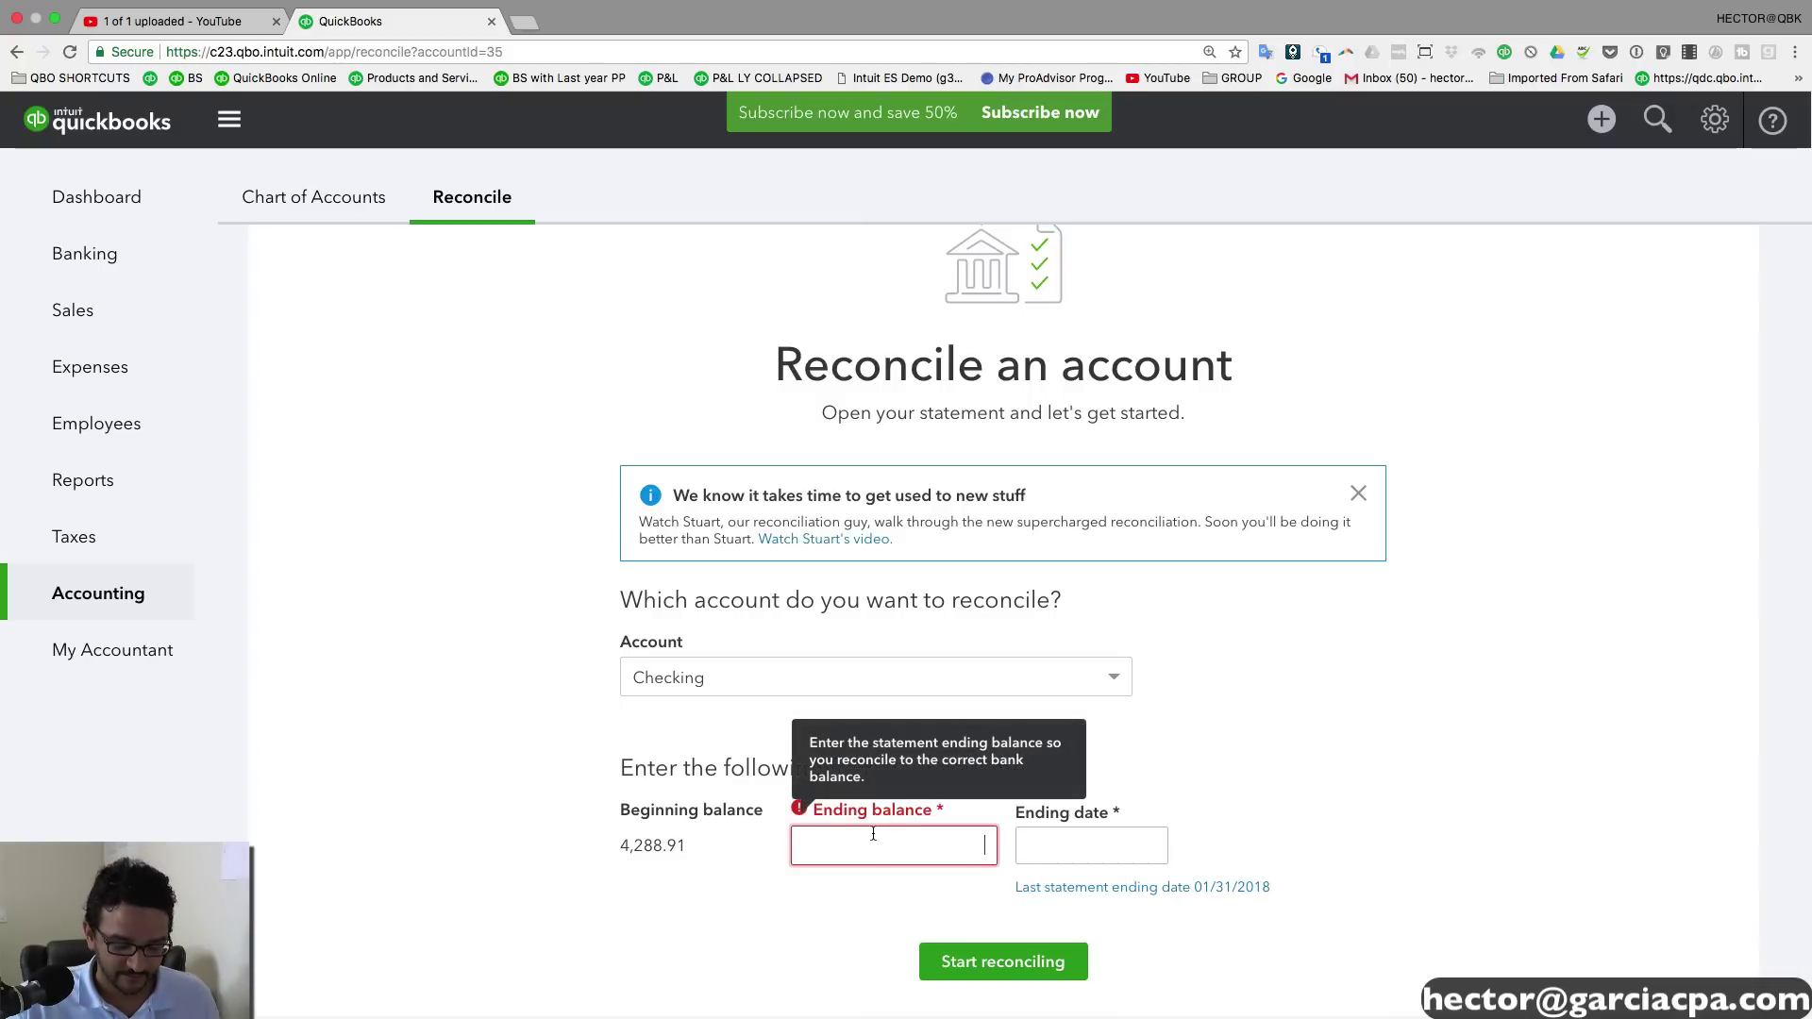
type("4959.45")
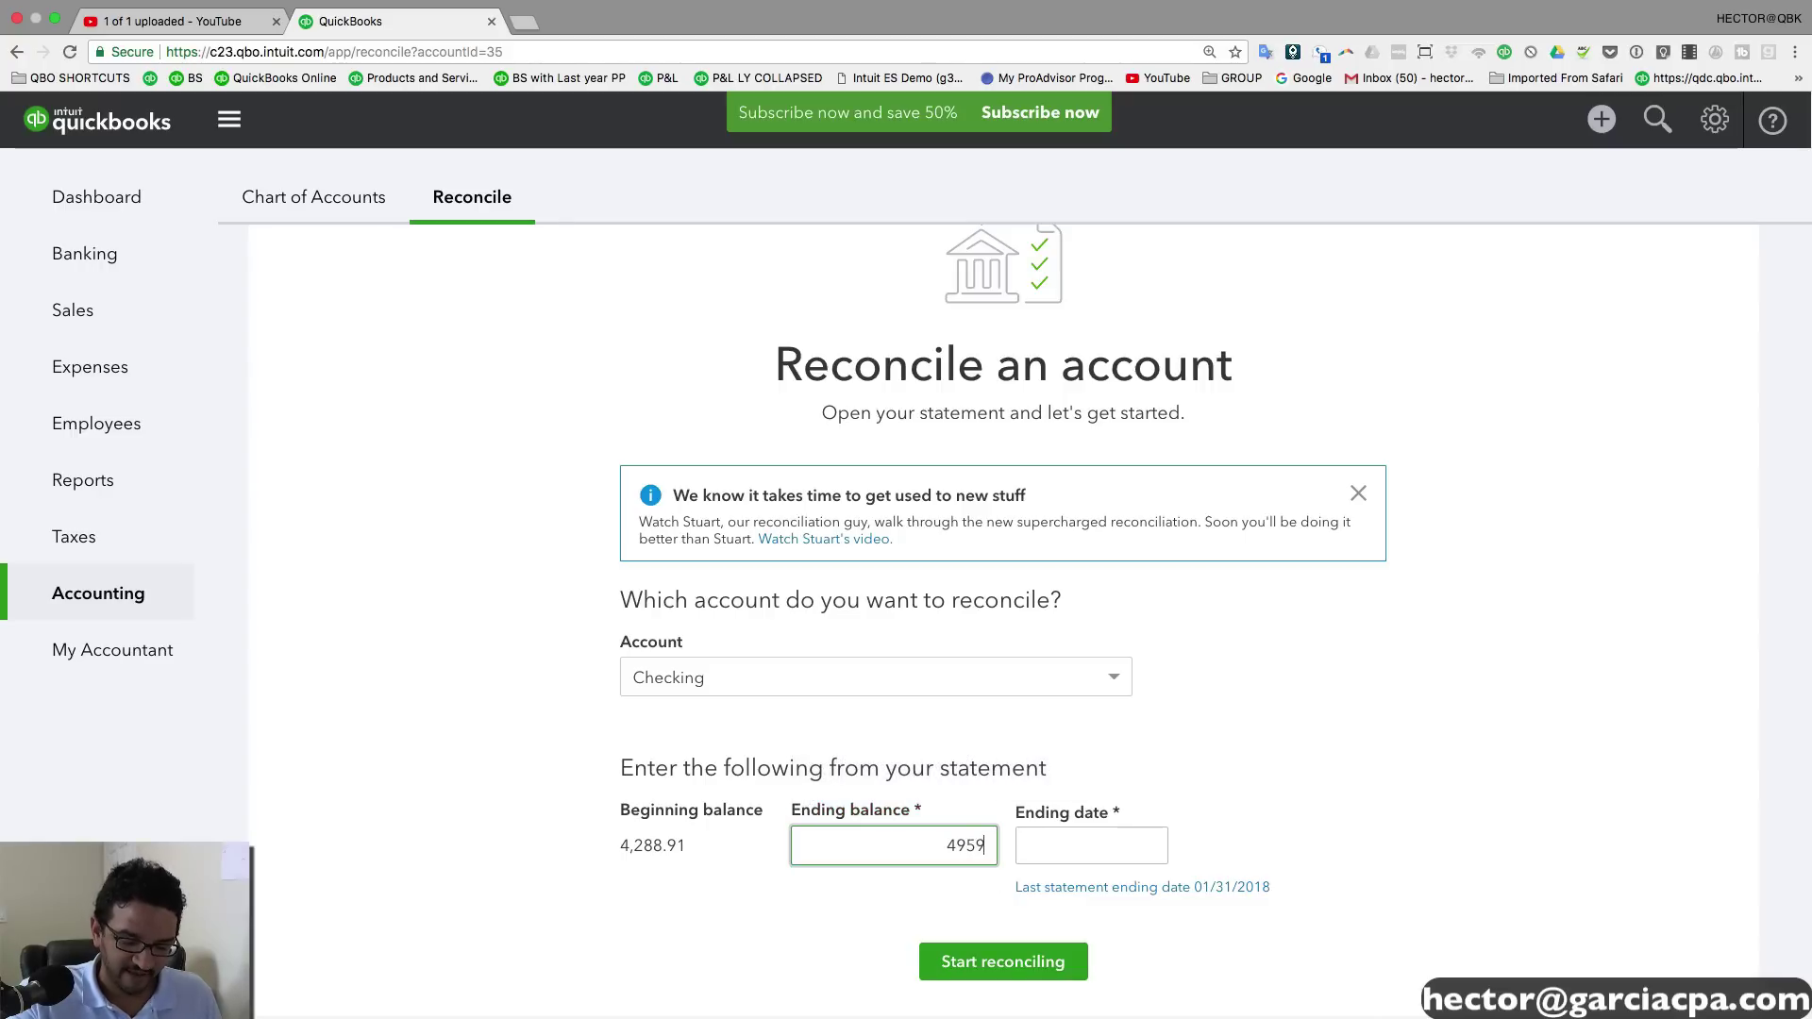
left_click(1061, 839)
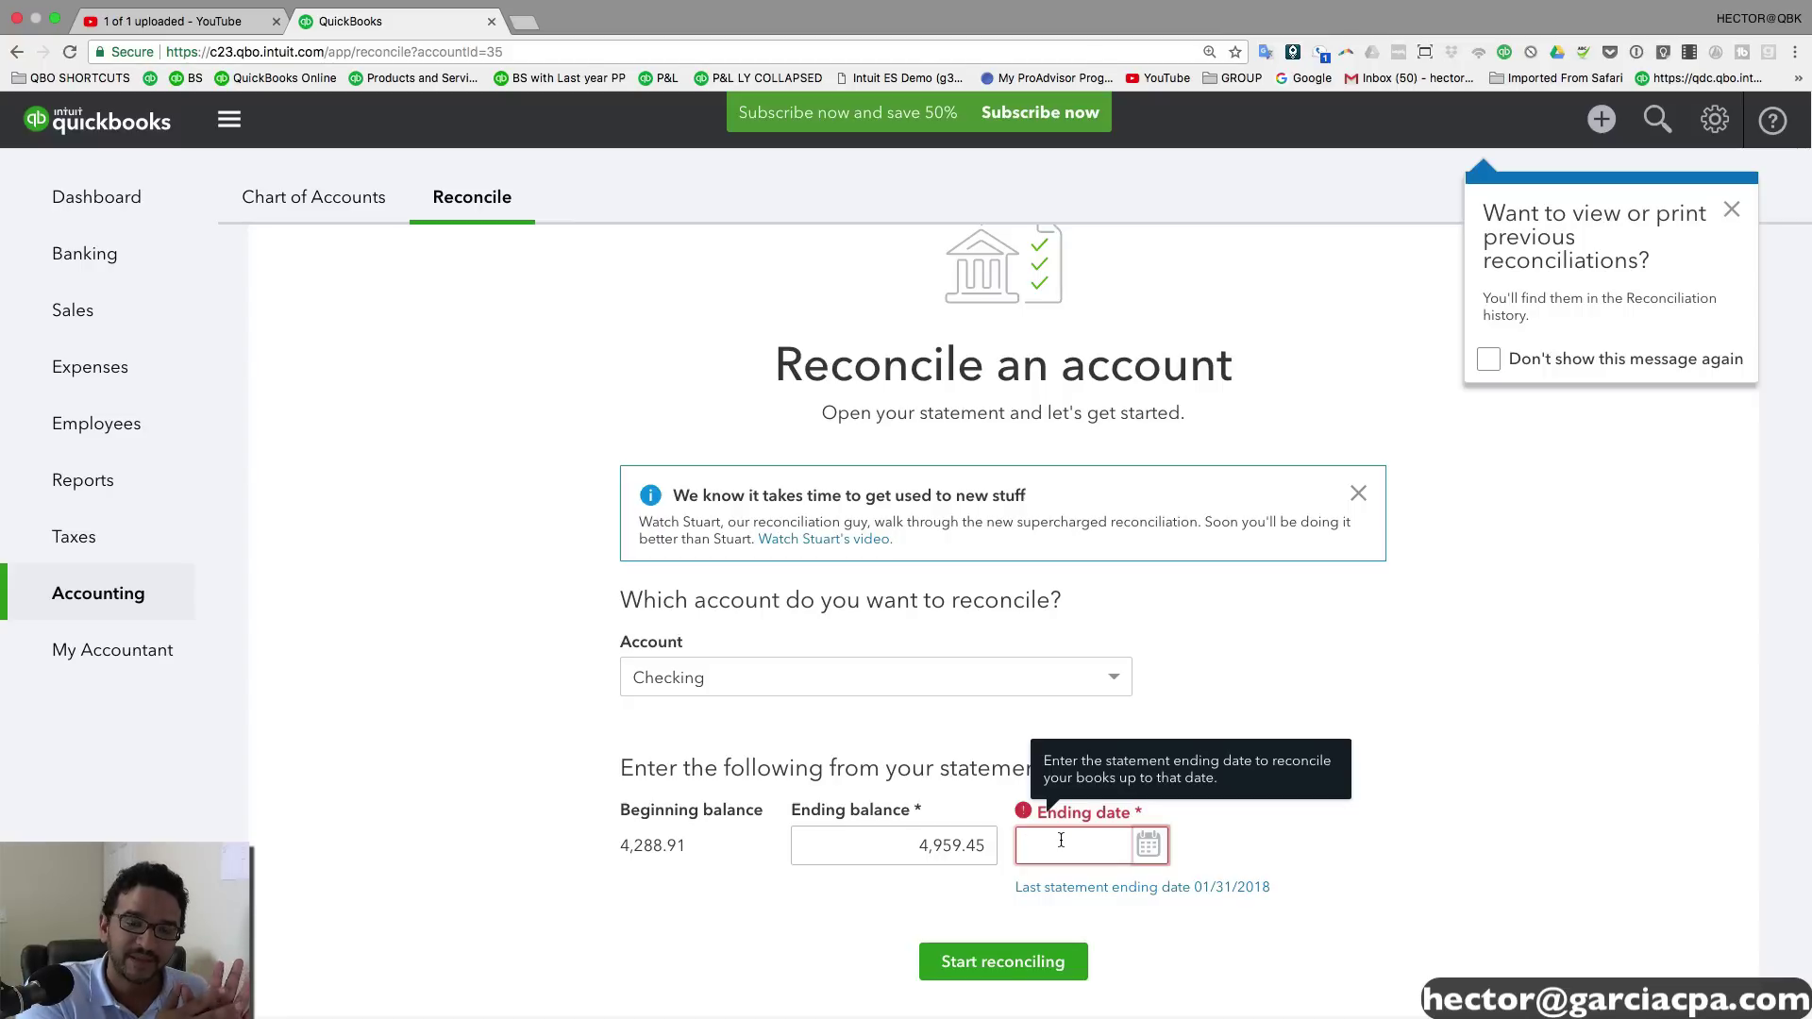
left_click(1147, 844)
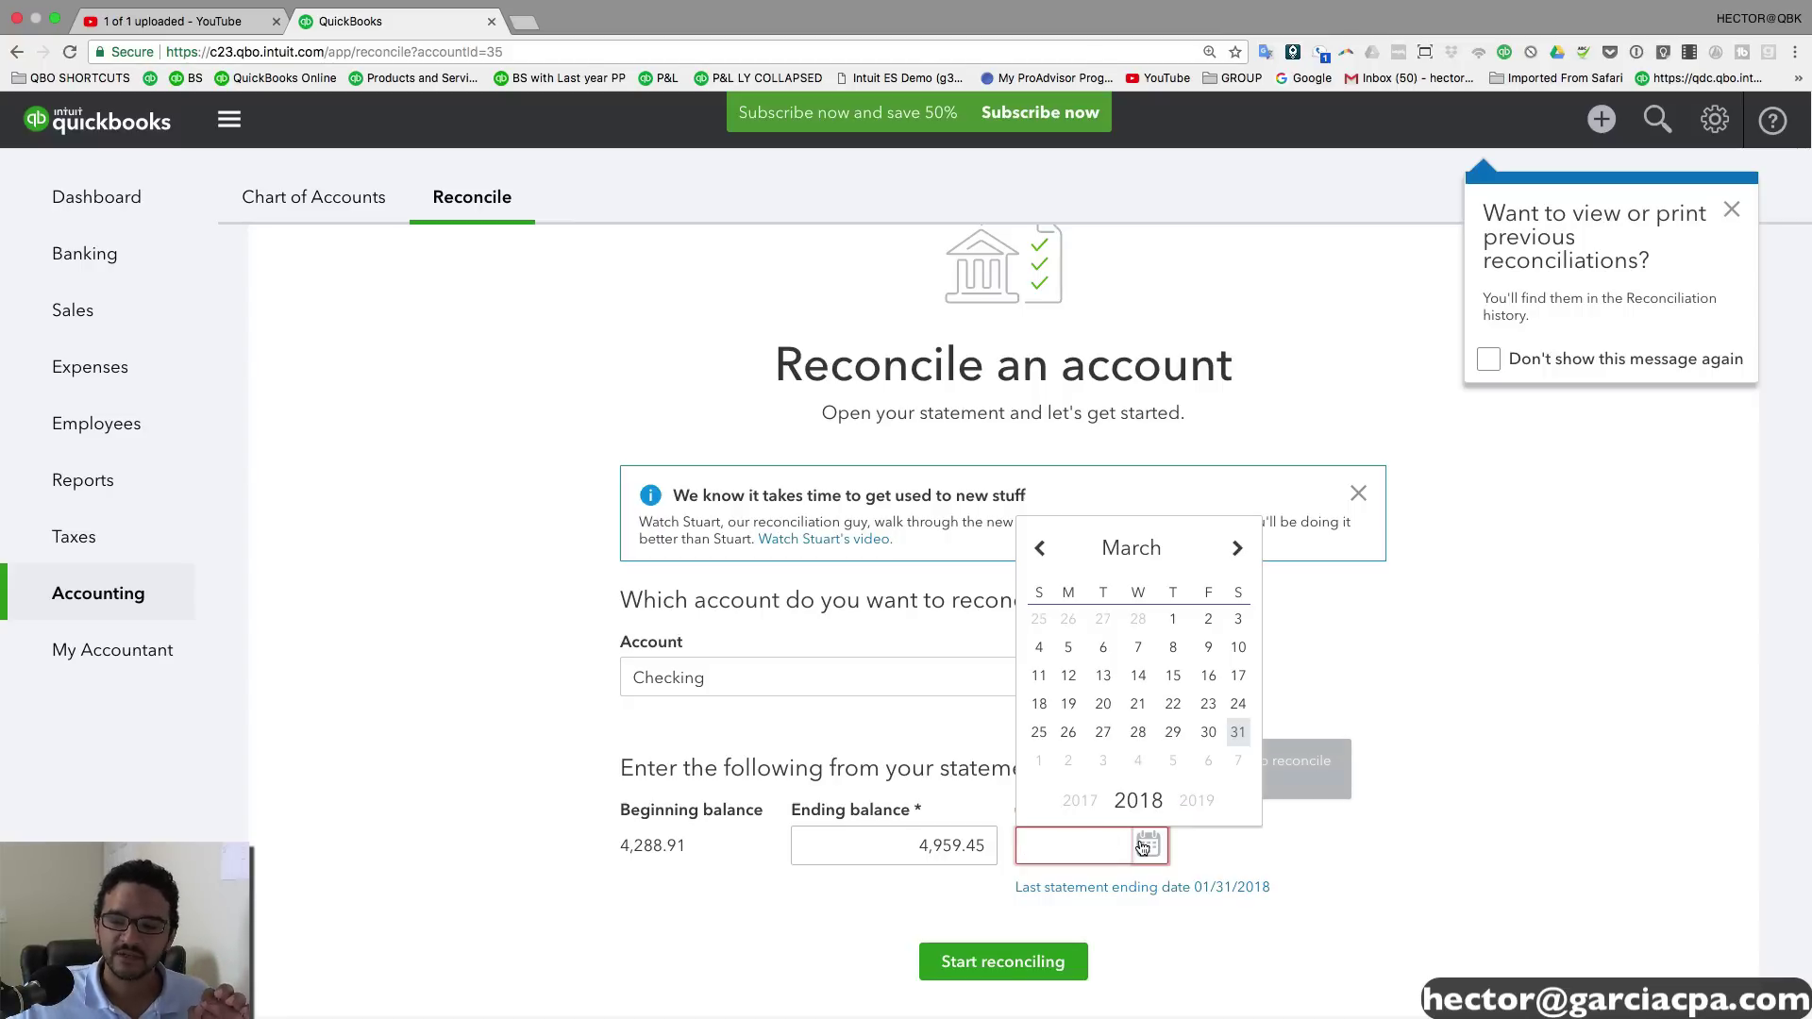
left_click(1039, 547)
left_click(1141, 735)
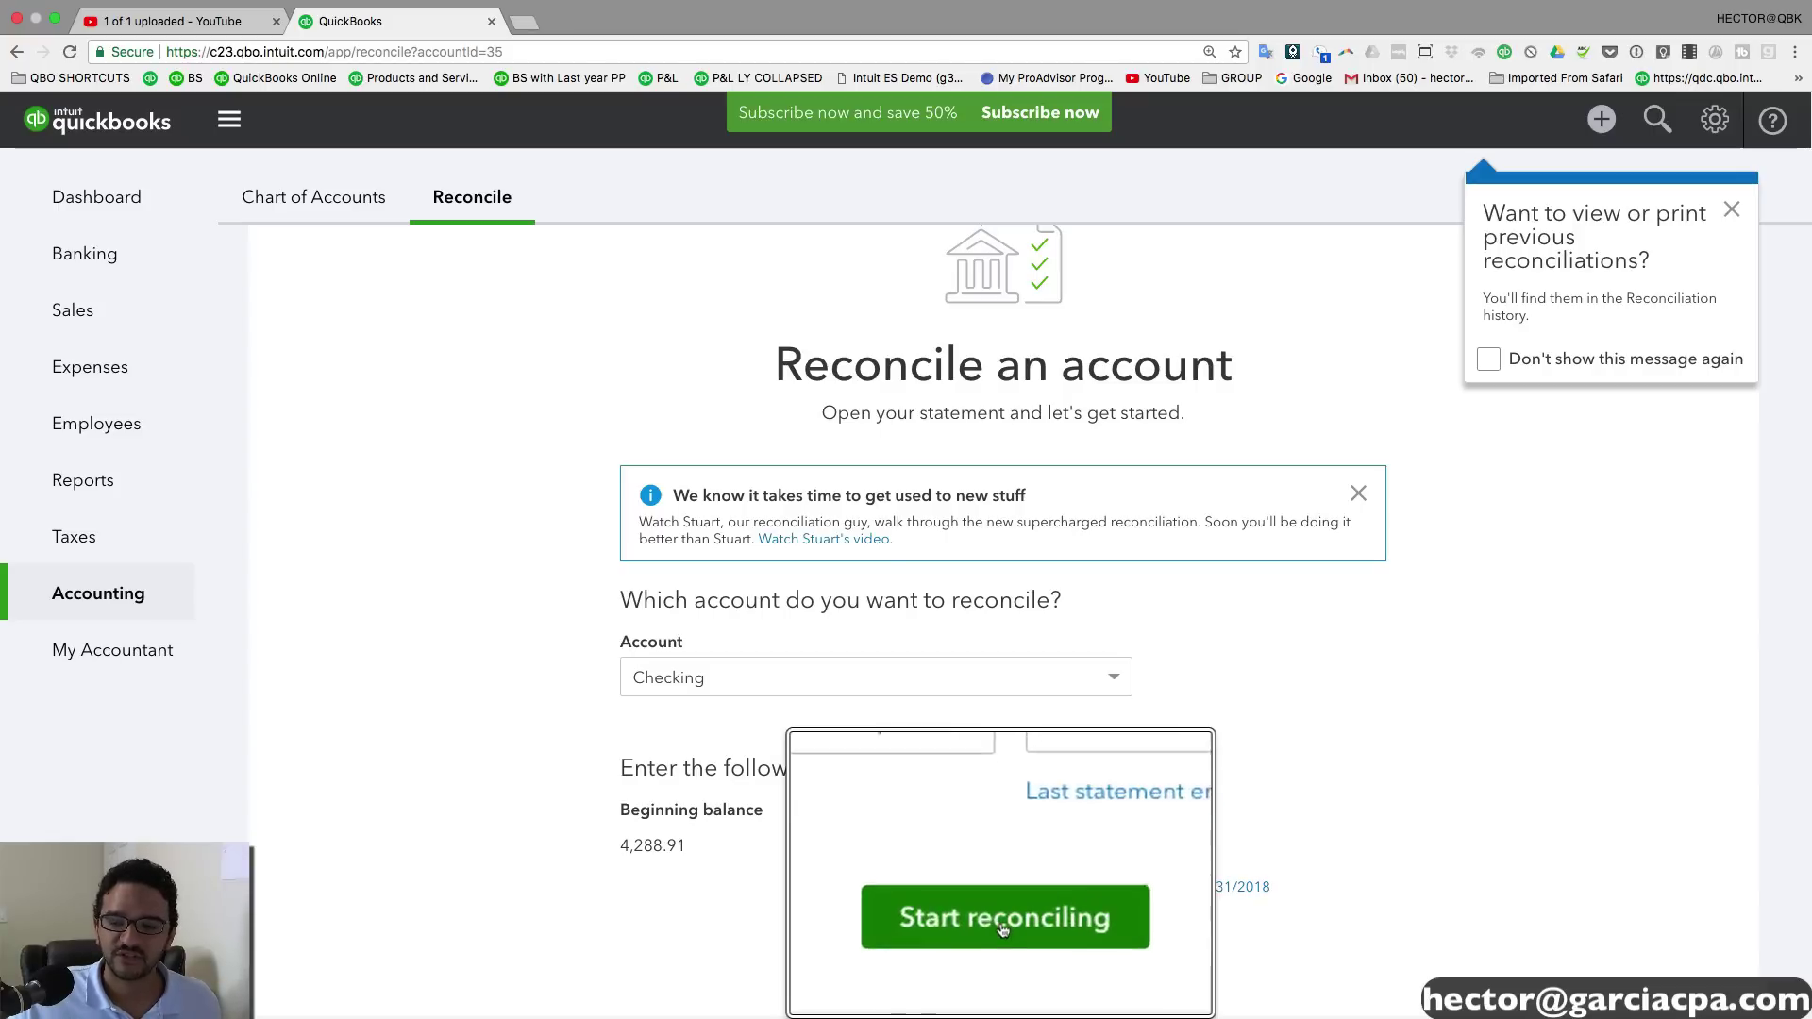
left_click(1002, 964)
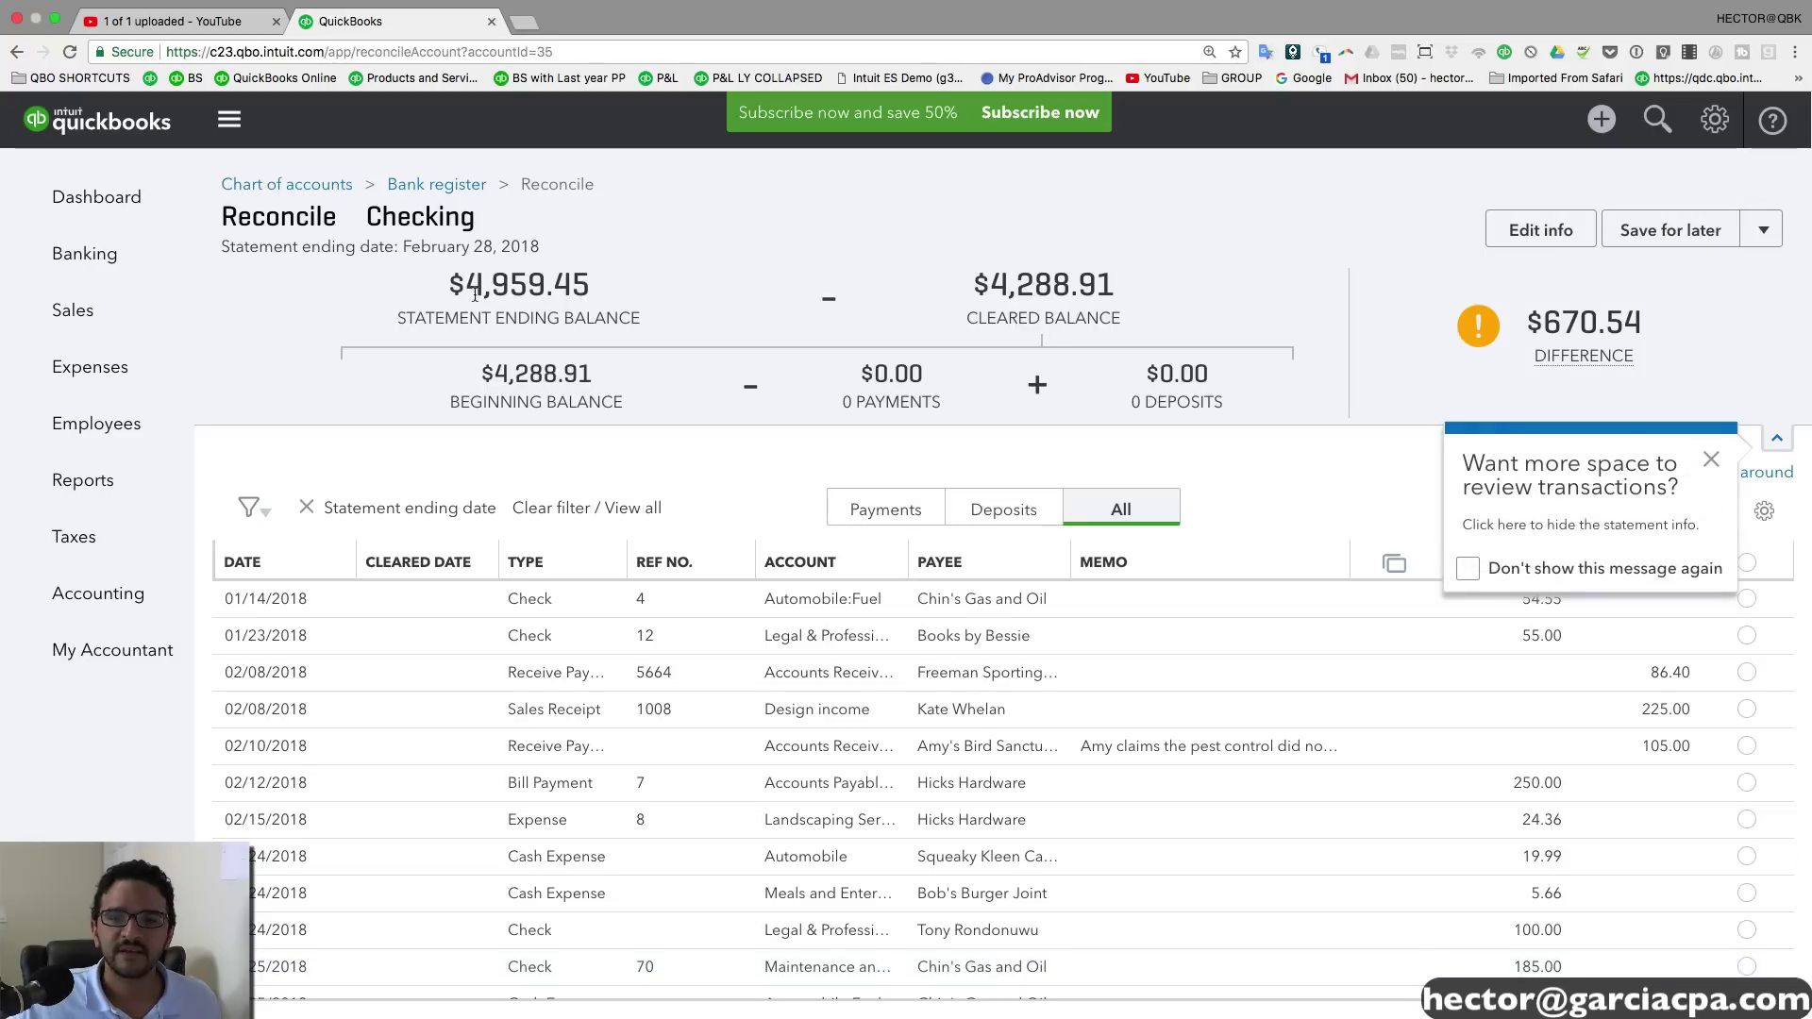
Step: Highlight the statement ending balance and cleared balance figures at the top of the reconciliation
left_click_drag(464, 285, 600, 285)
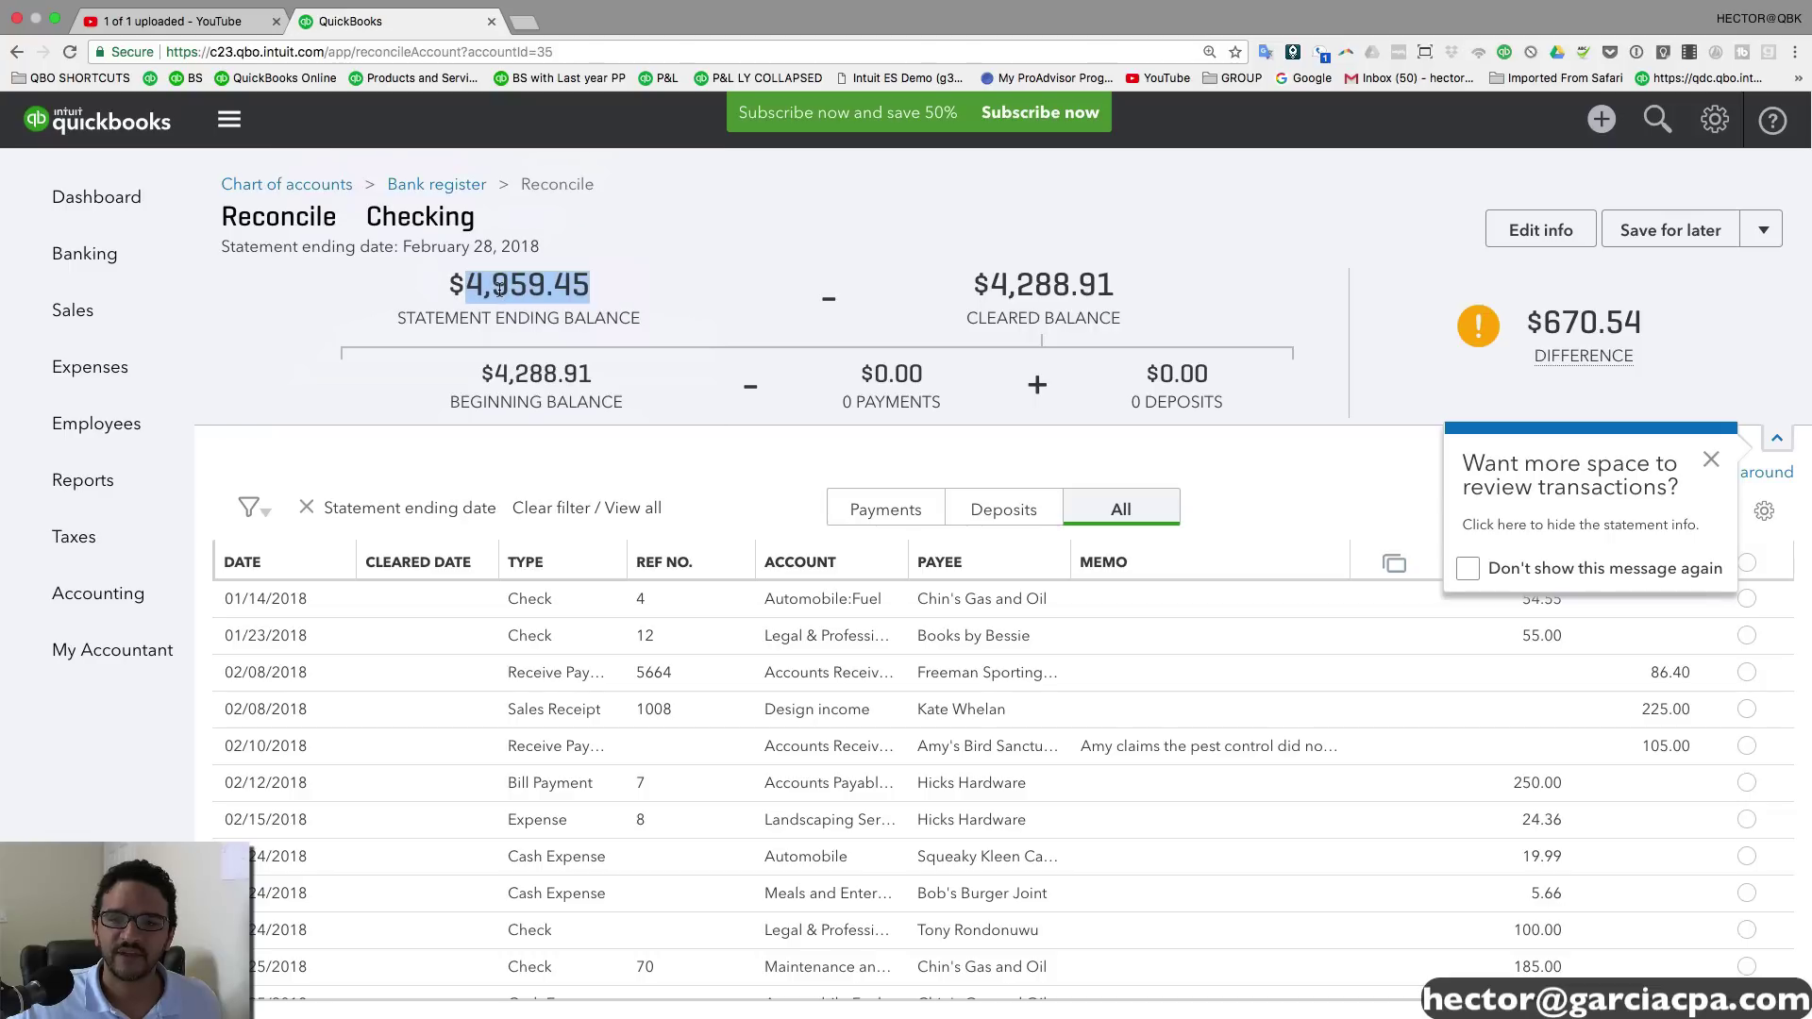
left_click(640, 298)
left_click_drag(1003, 284, 1115, 288)
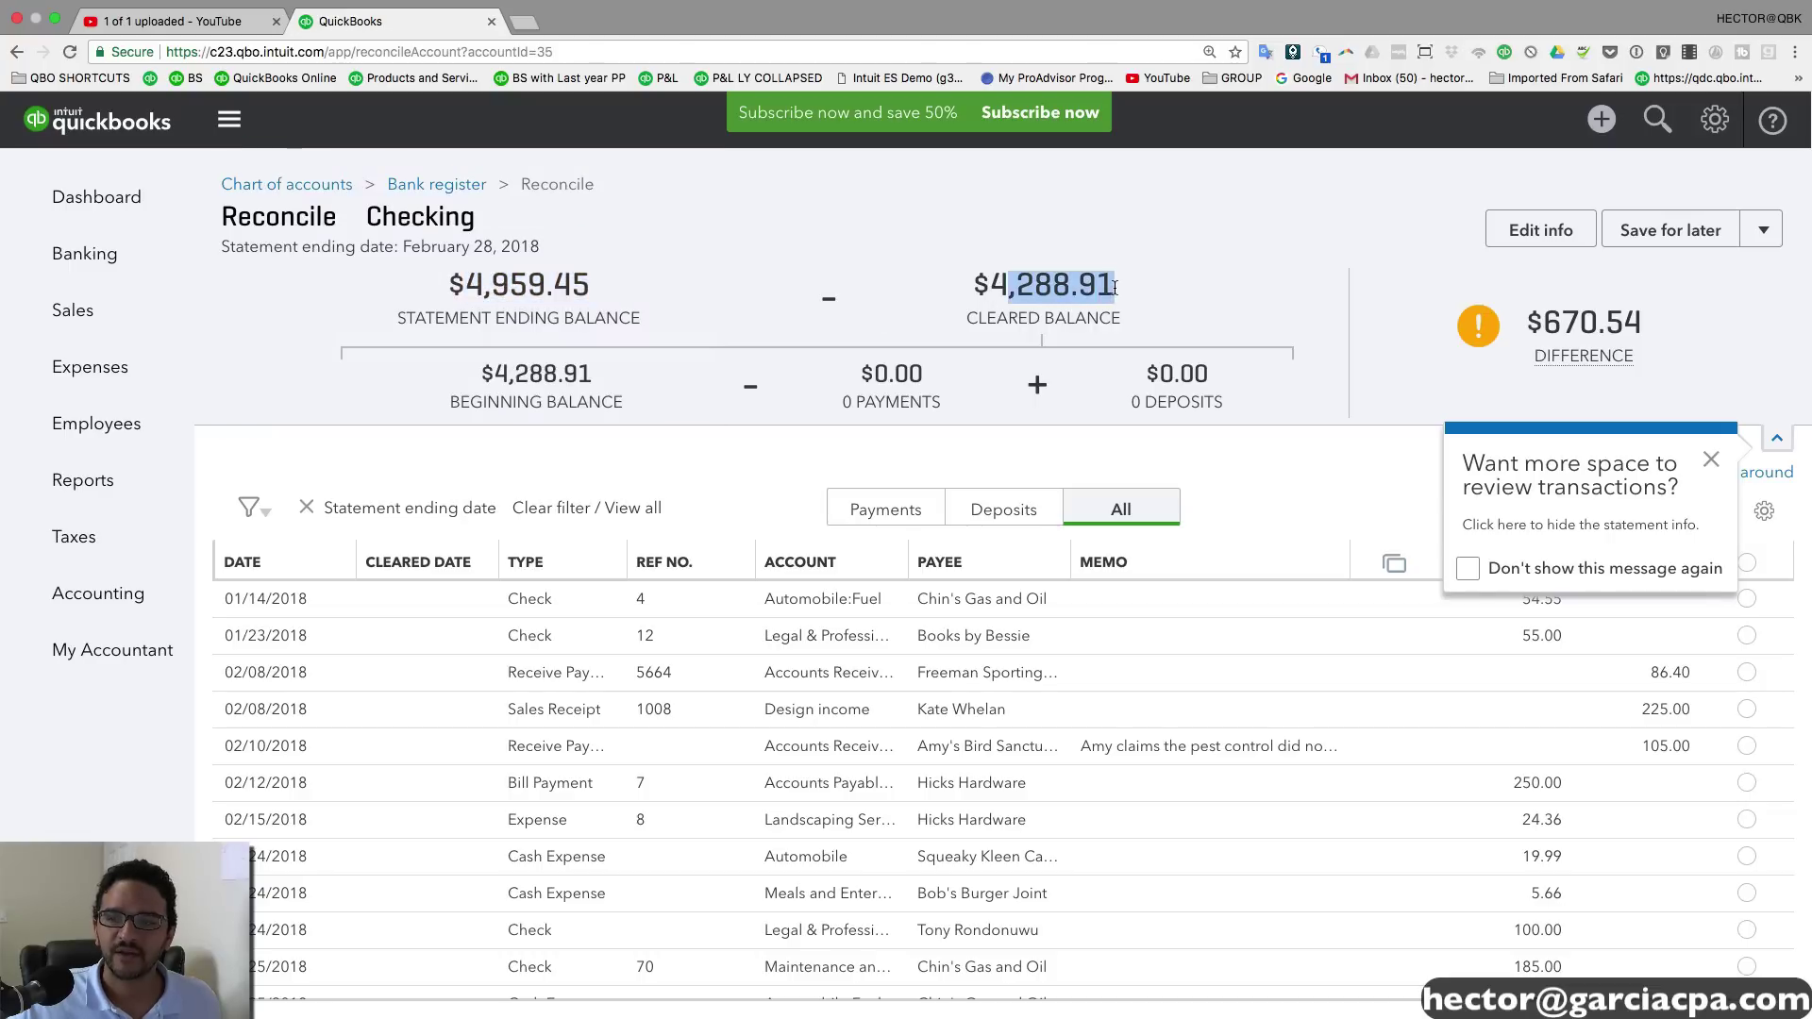
left_click(839, 399)
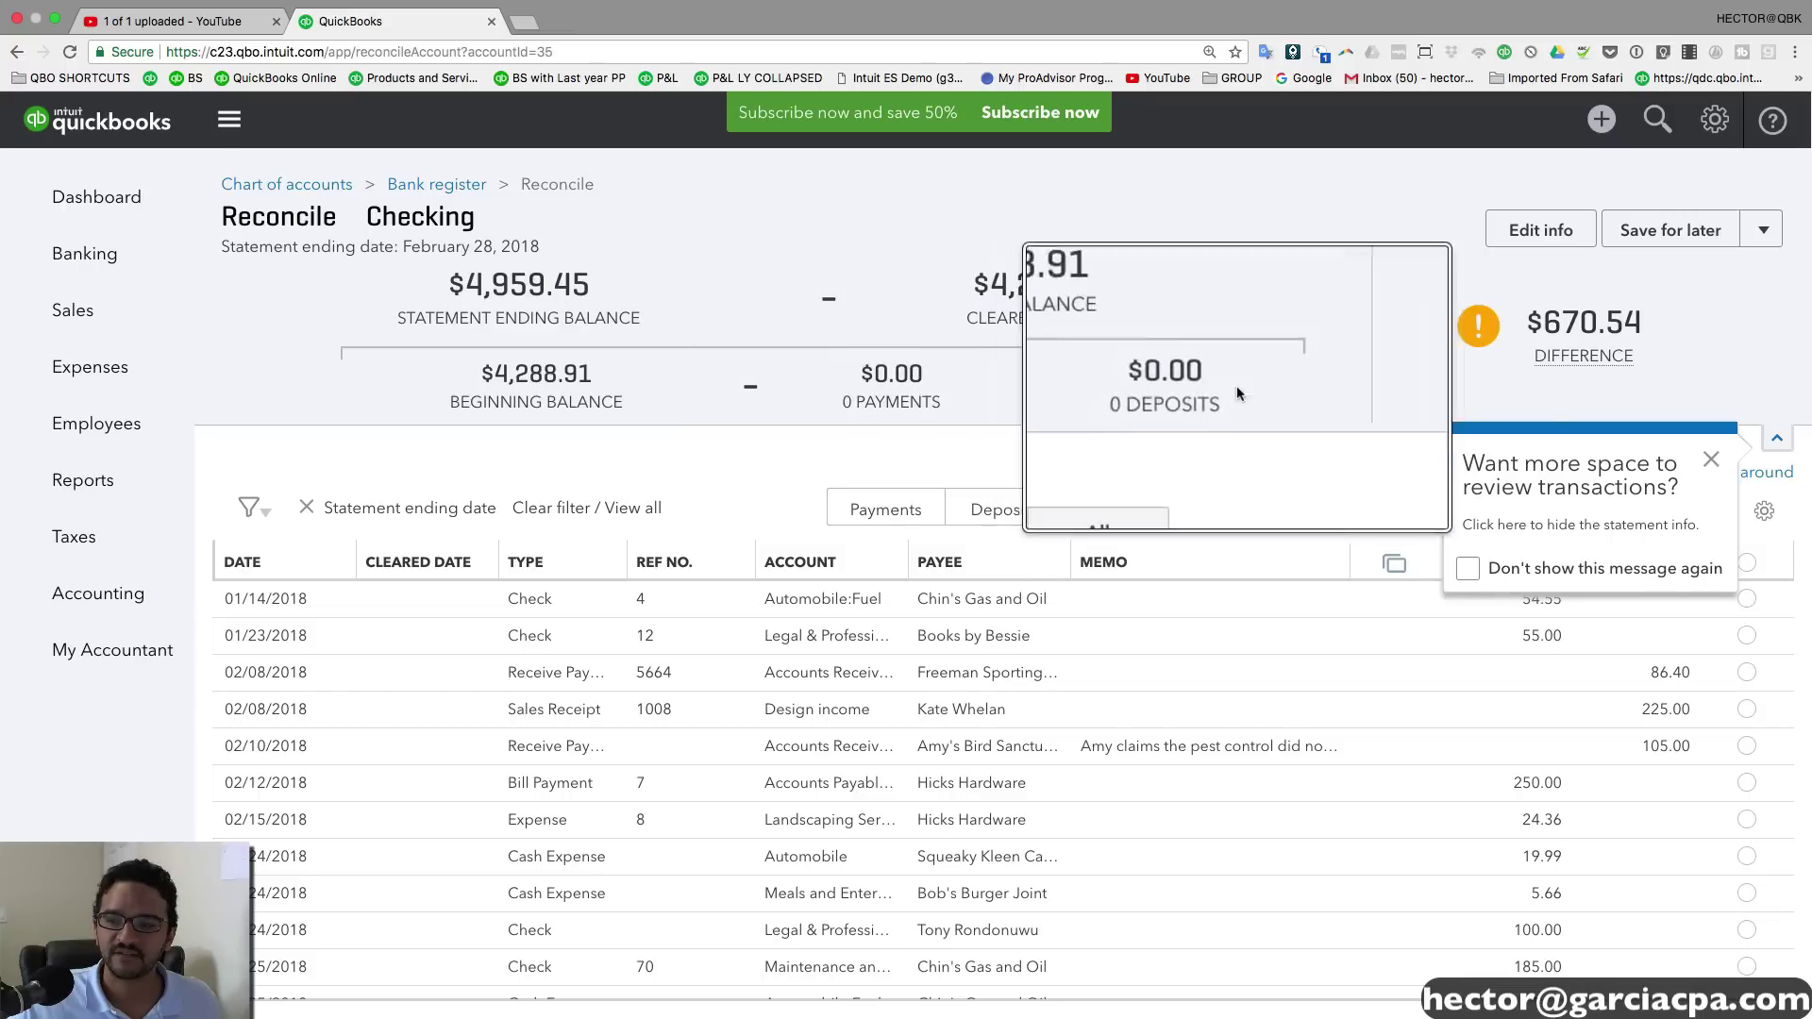
Step: Close the 'Want more space' tip and scroll through the Checking transaction list
left_click(1710, 460)
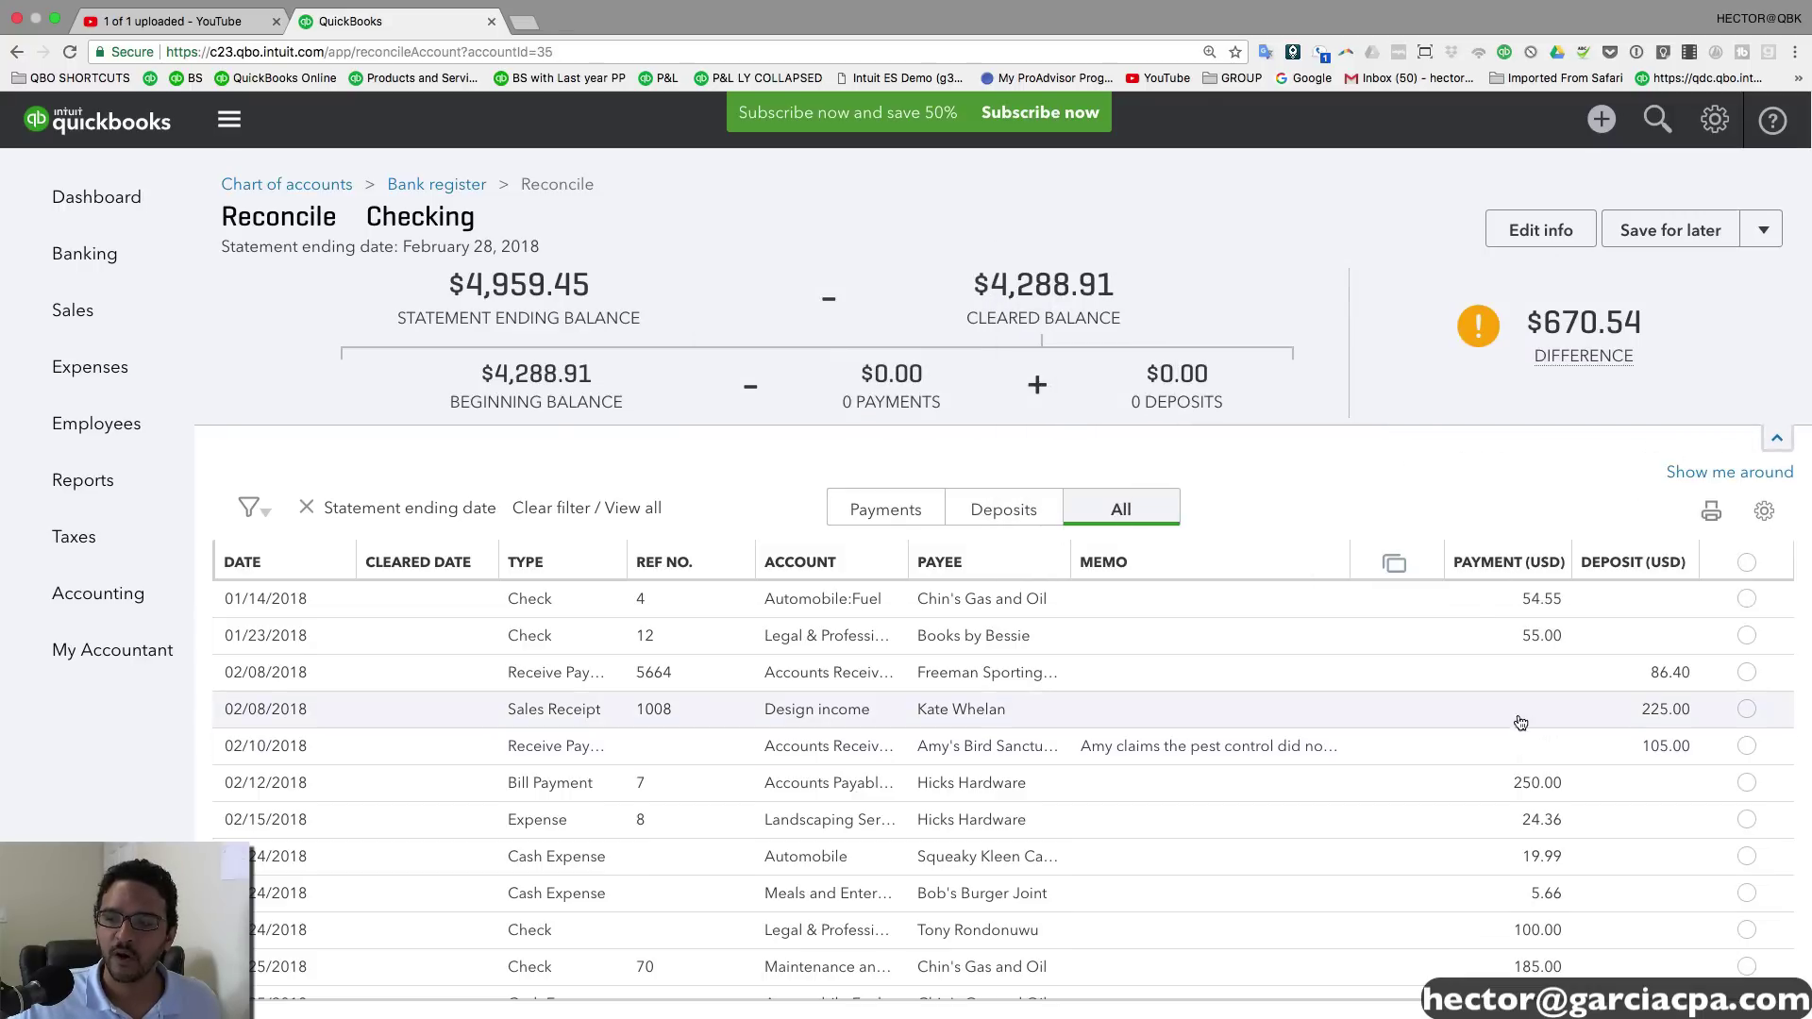
scroll(1472, 699, "down", 5)
scroll(1439, 686, "up", 5)
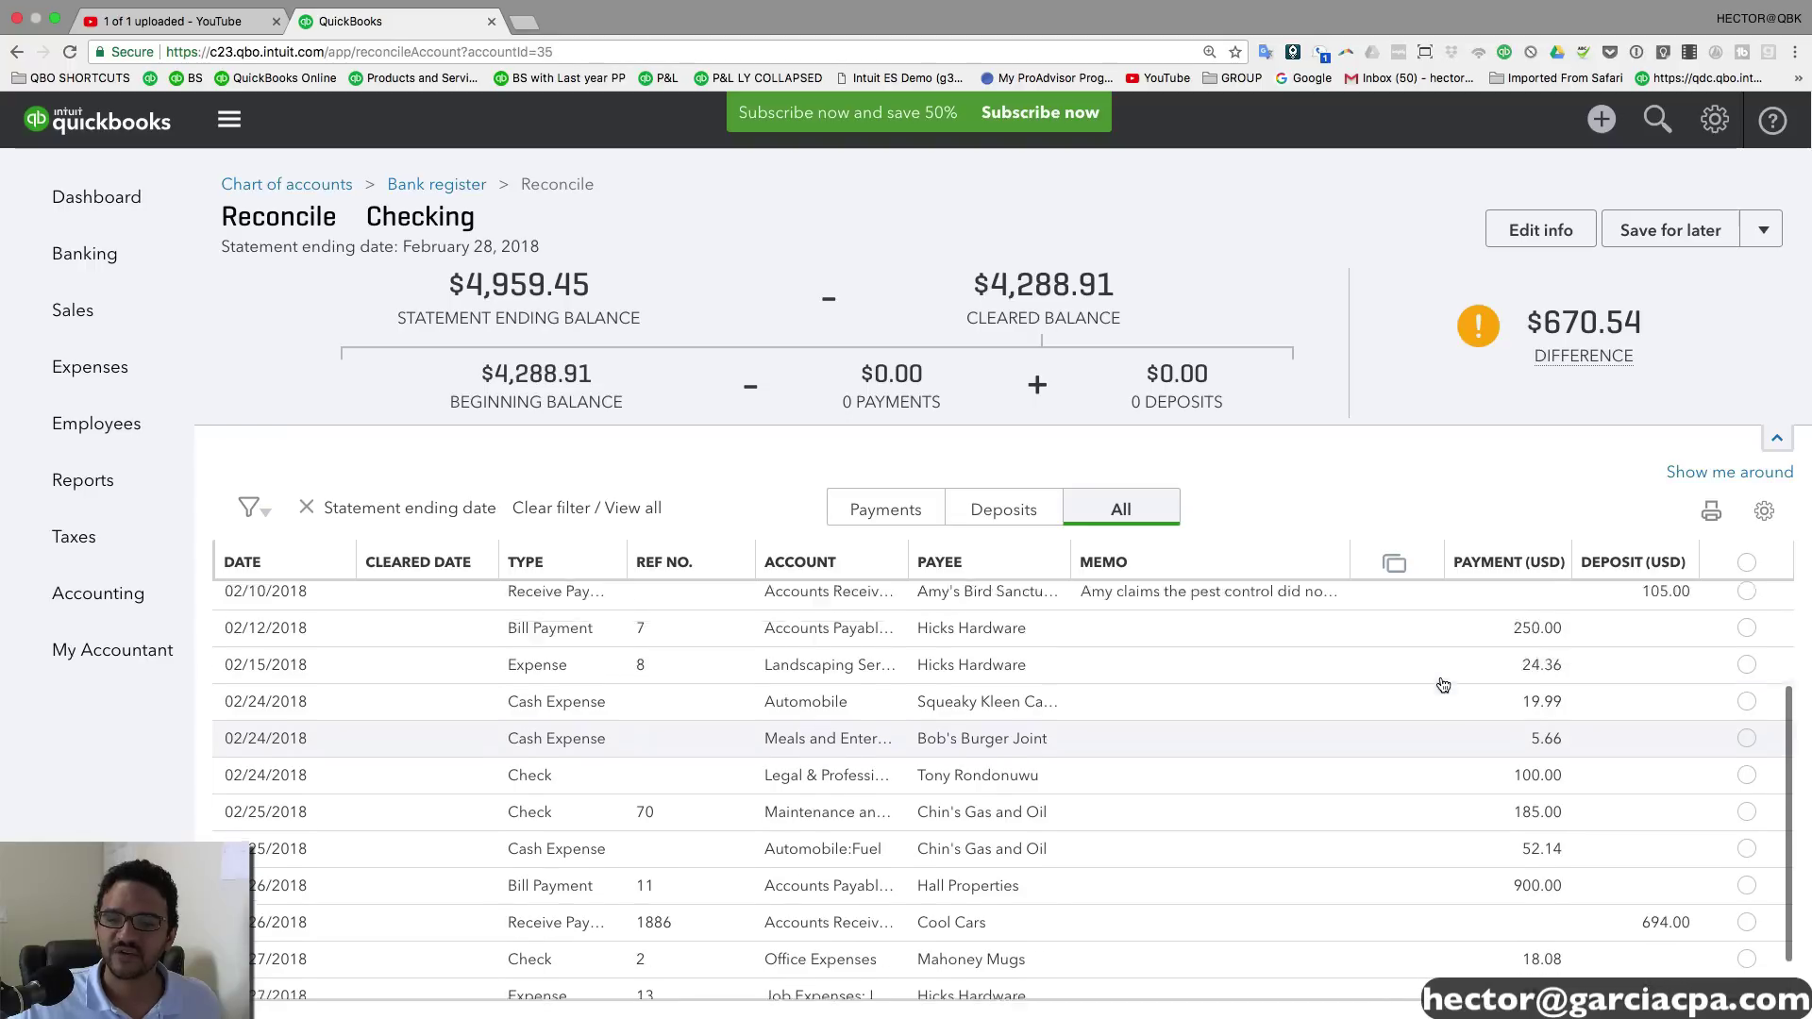
scroll(1433, 689, "down", 5)
scroll(1427, 687, "up", 3)
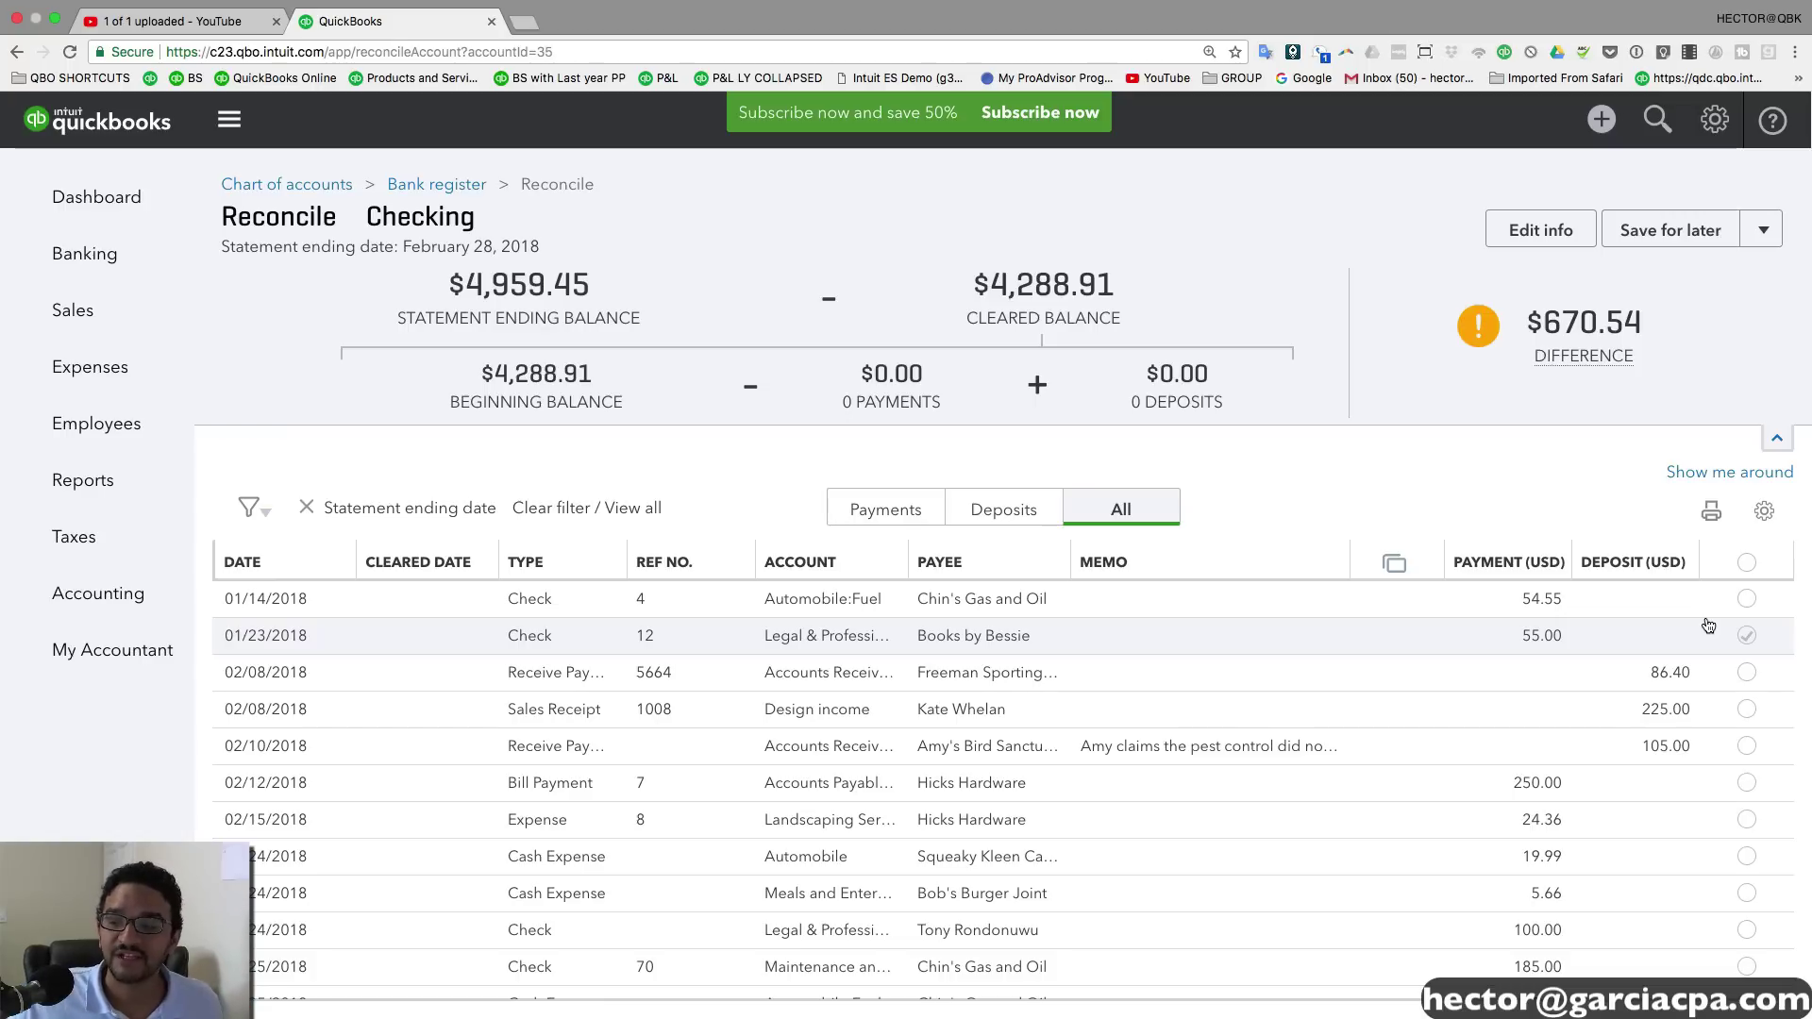
Step: Mark cleared the transactions from the 01/14 Chin's Gas and Oil check through the 02/24 100.00 check
left_click(1746, 600)
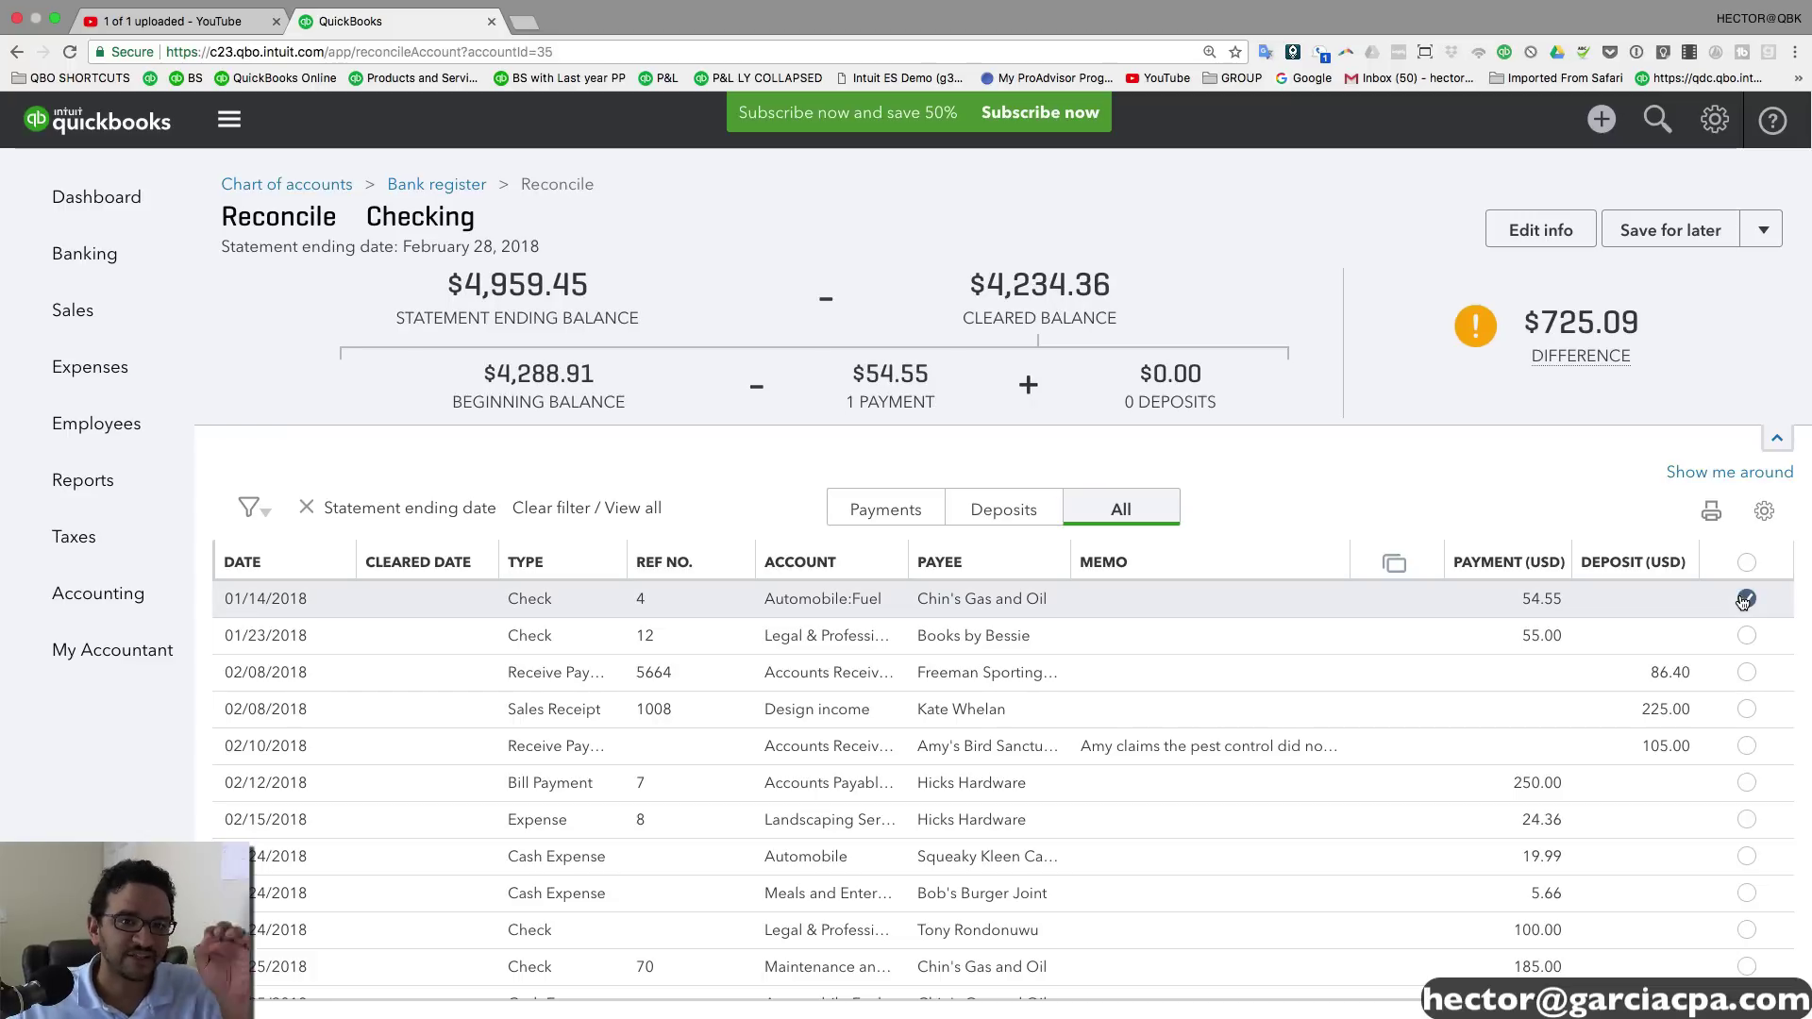
left_click(1747, 635)
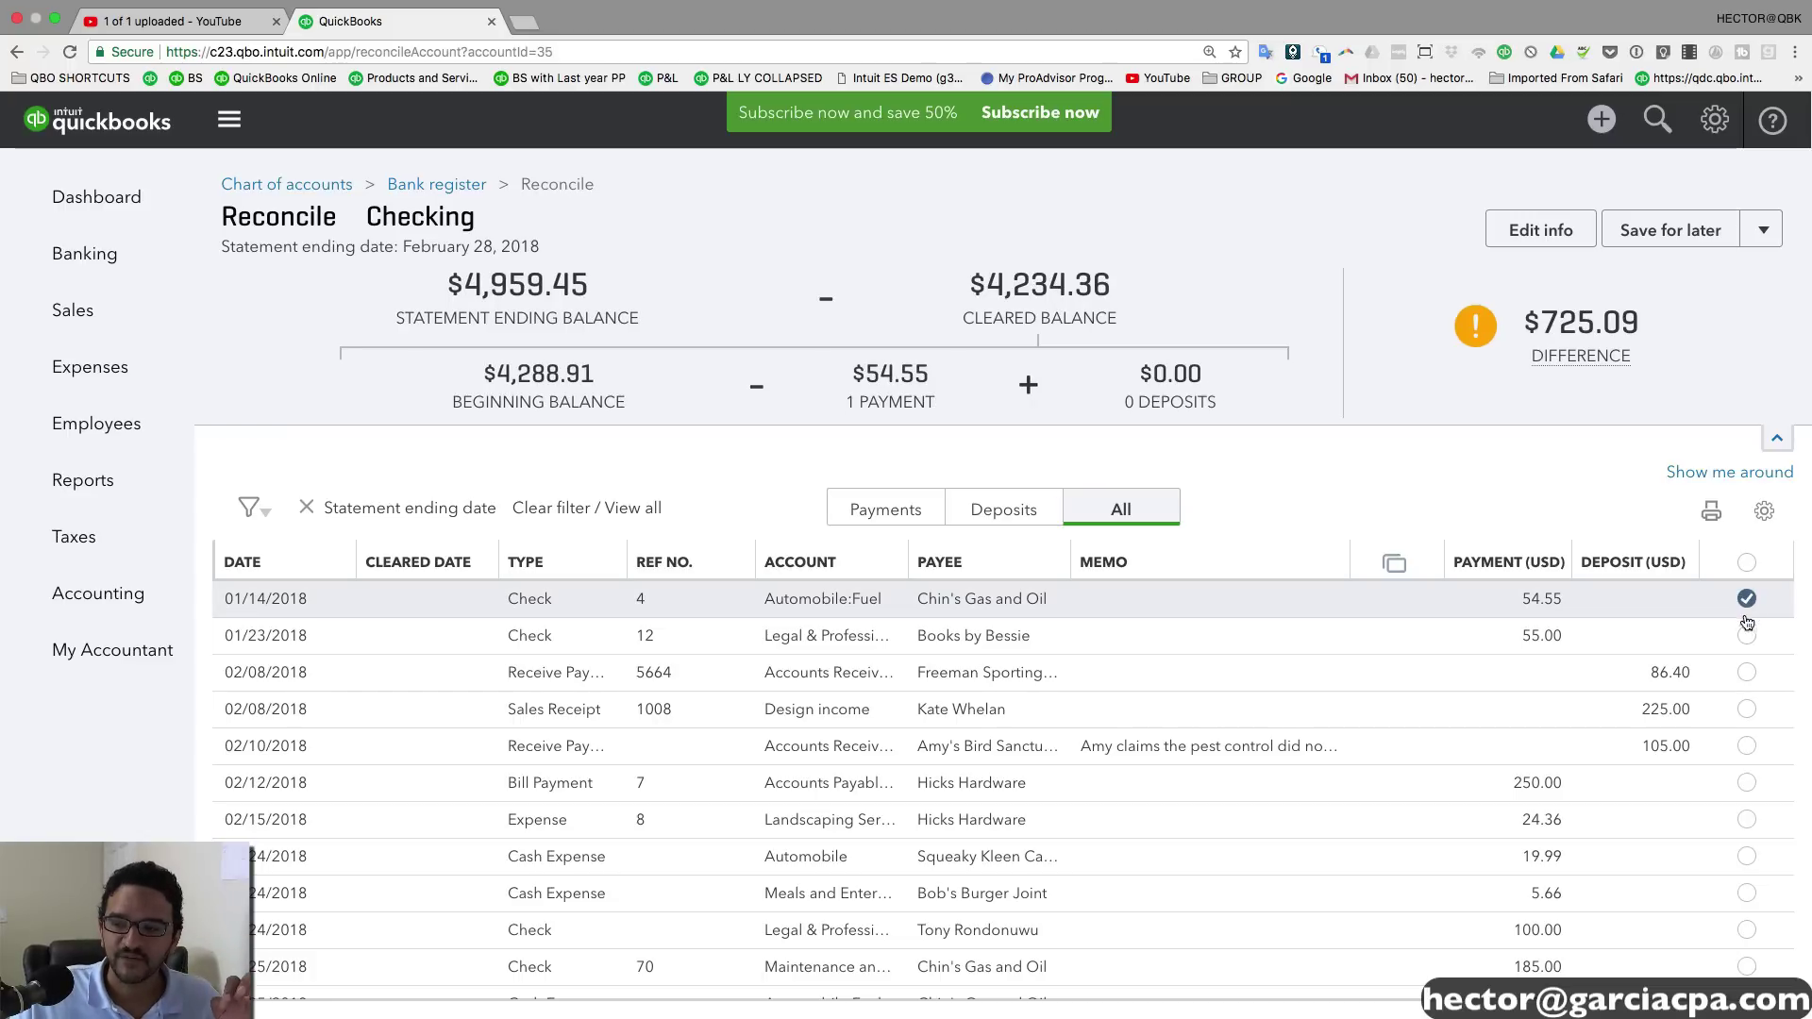
left_click(1747, 672)
left_click(1745, 717)
scroll(1745, 722, "down", 2)
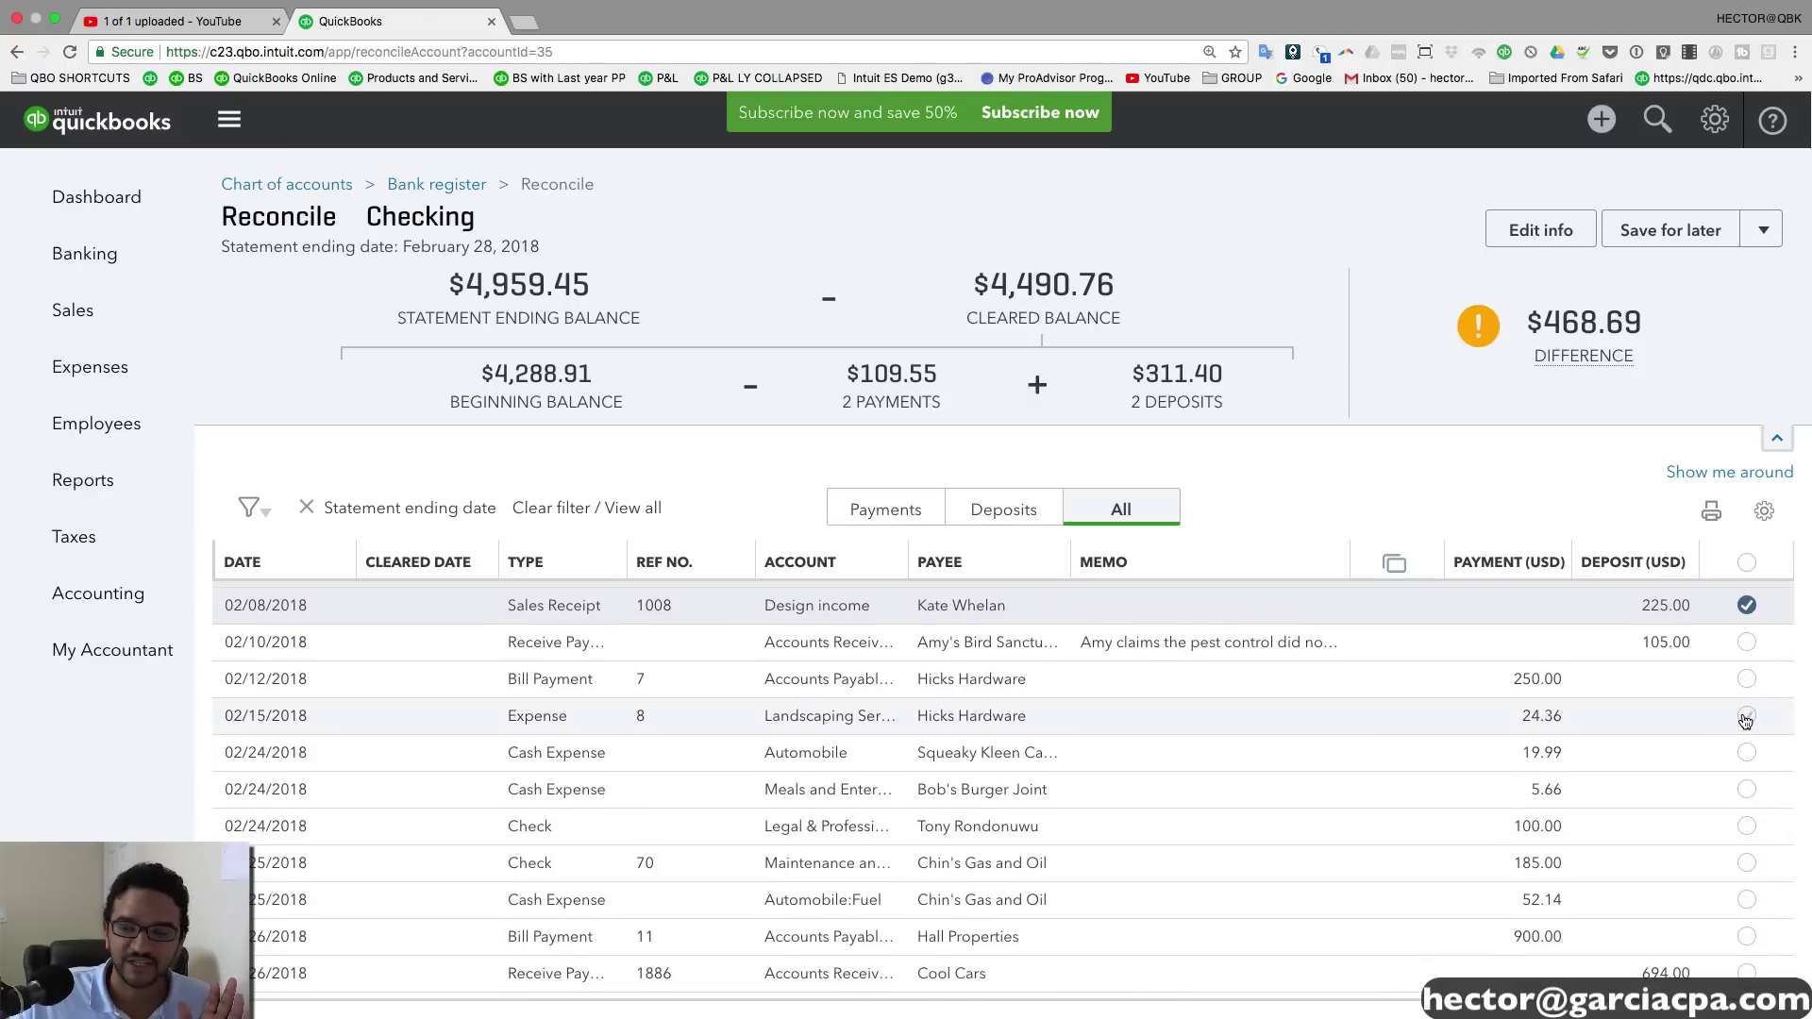
left_click(1747, 642)
left_click(1747, 678)
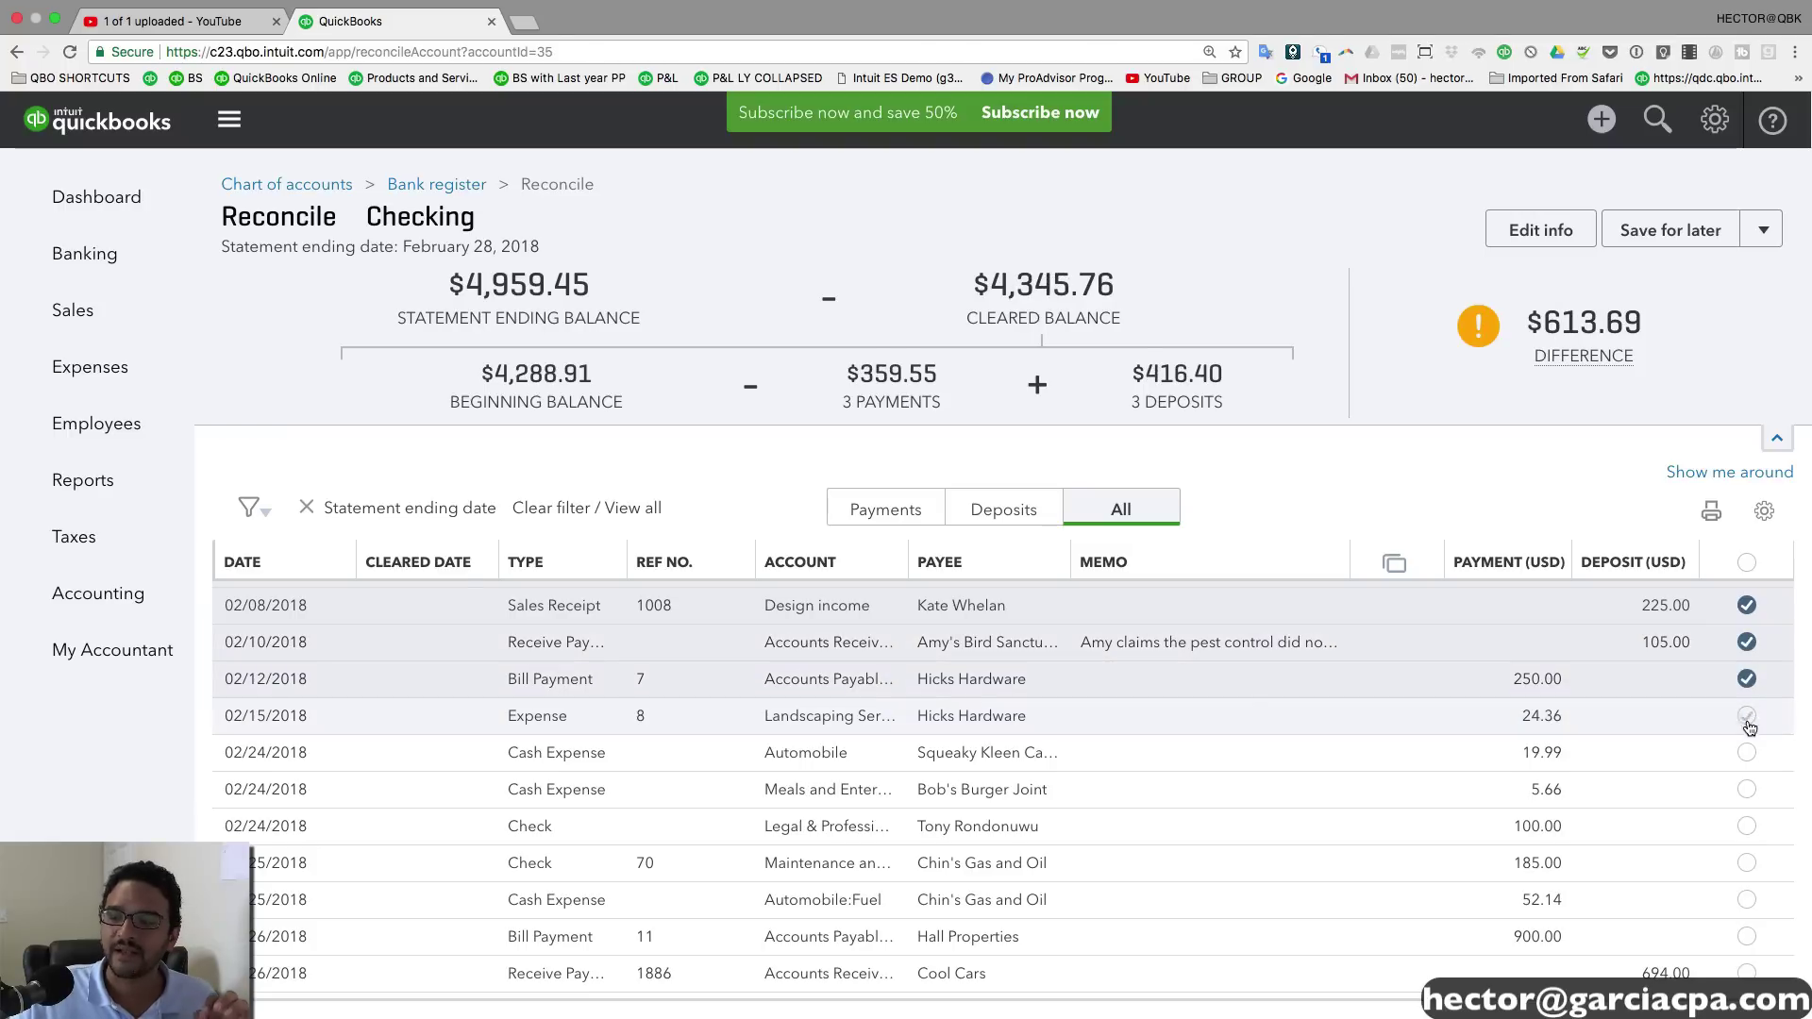
left_click(1747, 752)
left_click(1747, 789)
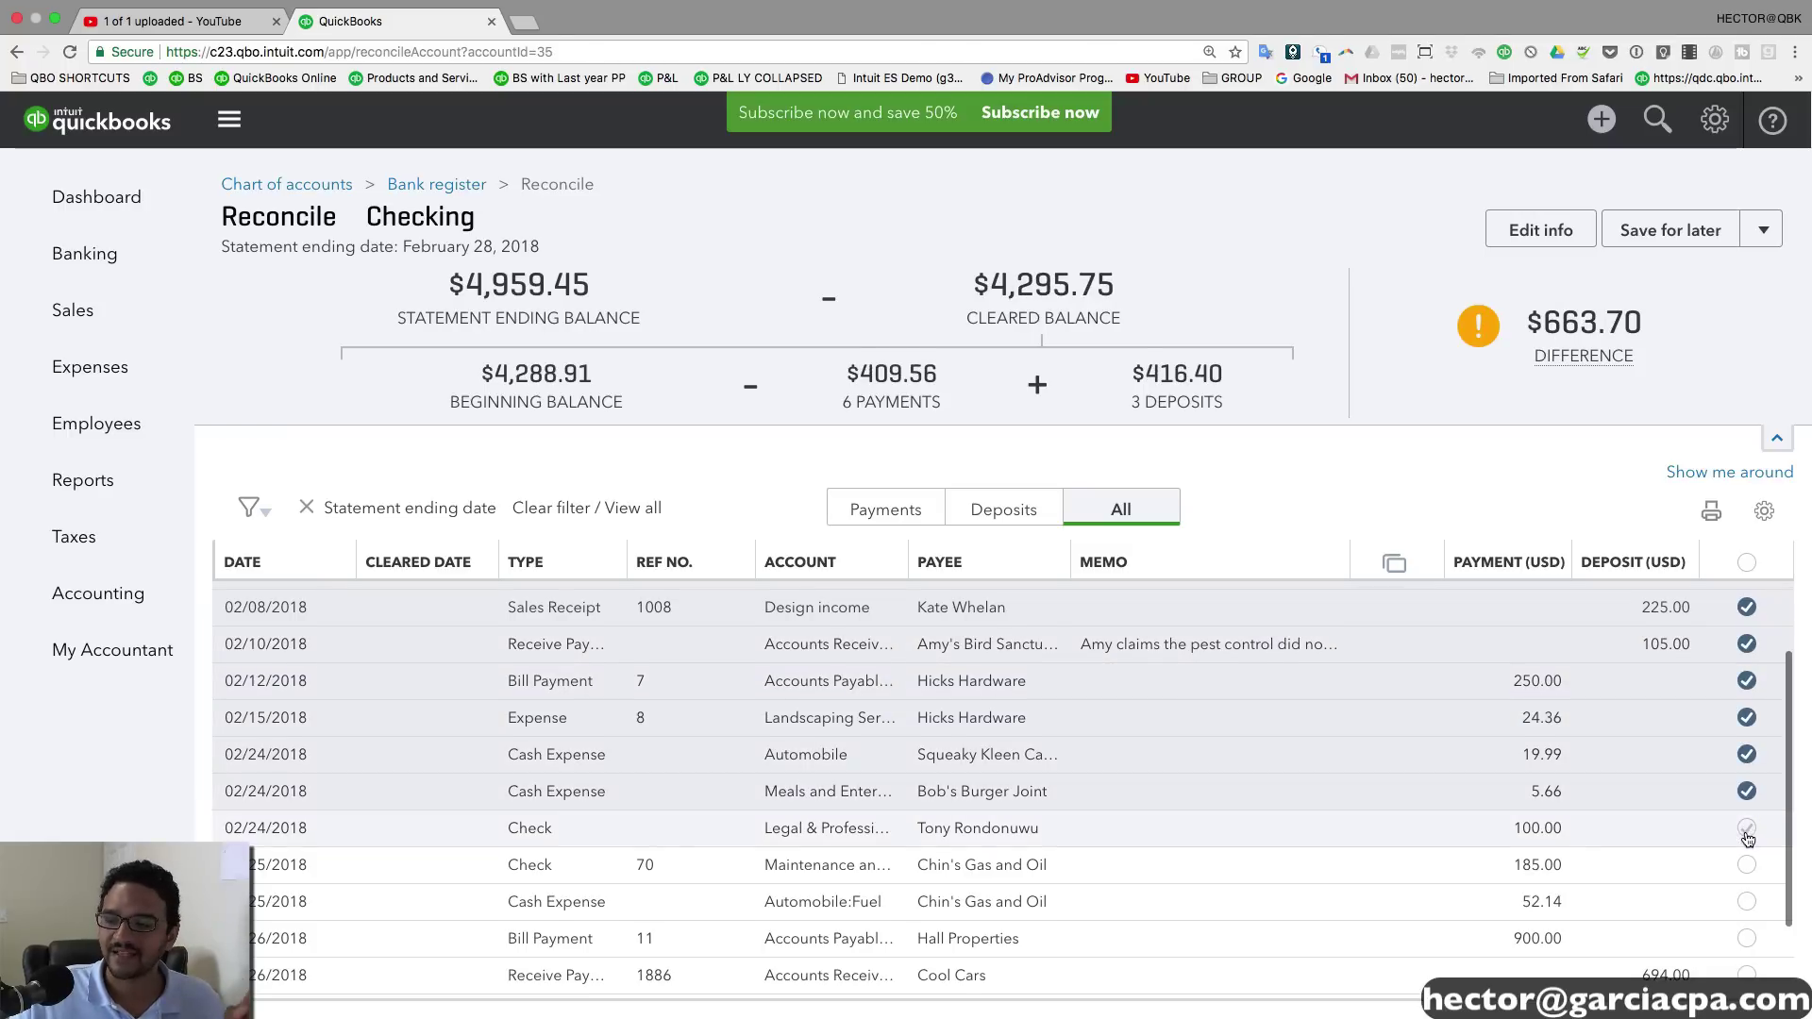
left_click(1747, 828)
Step: Mark cleared the 52.14, 694.00, 215.66 and 337.50 items, leaving Hall Properties 900.00 unchecked
scroll(1747, 811, "down", 3)
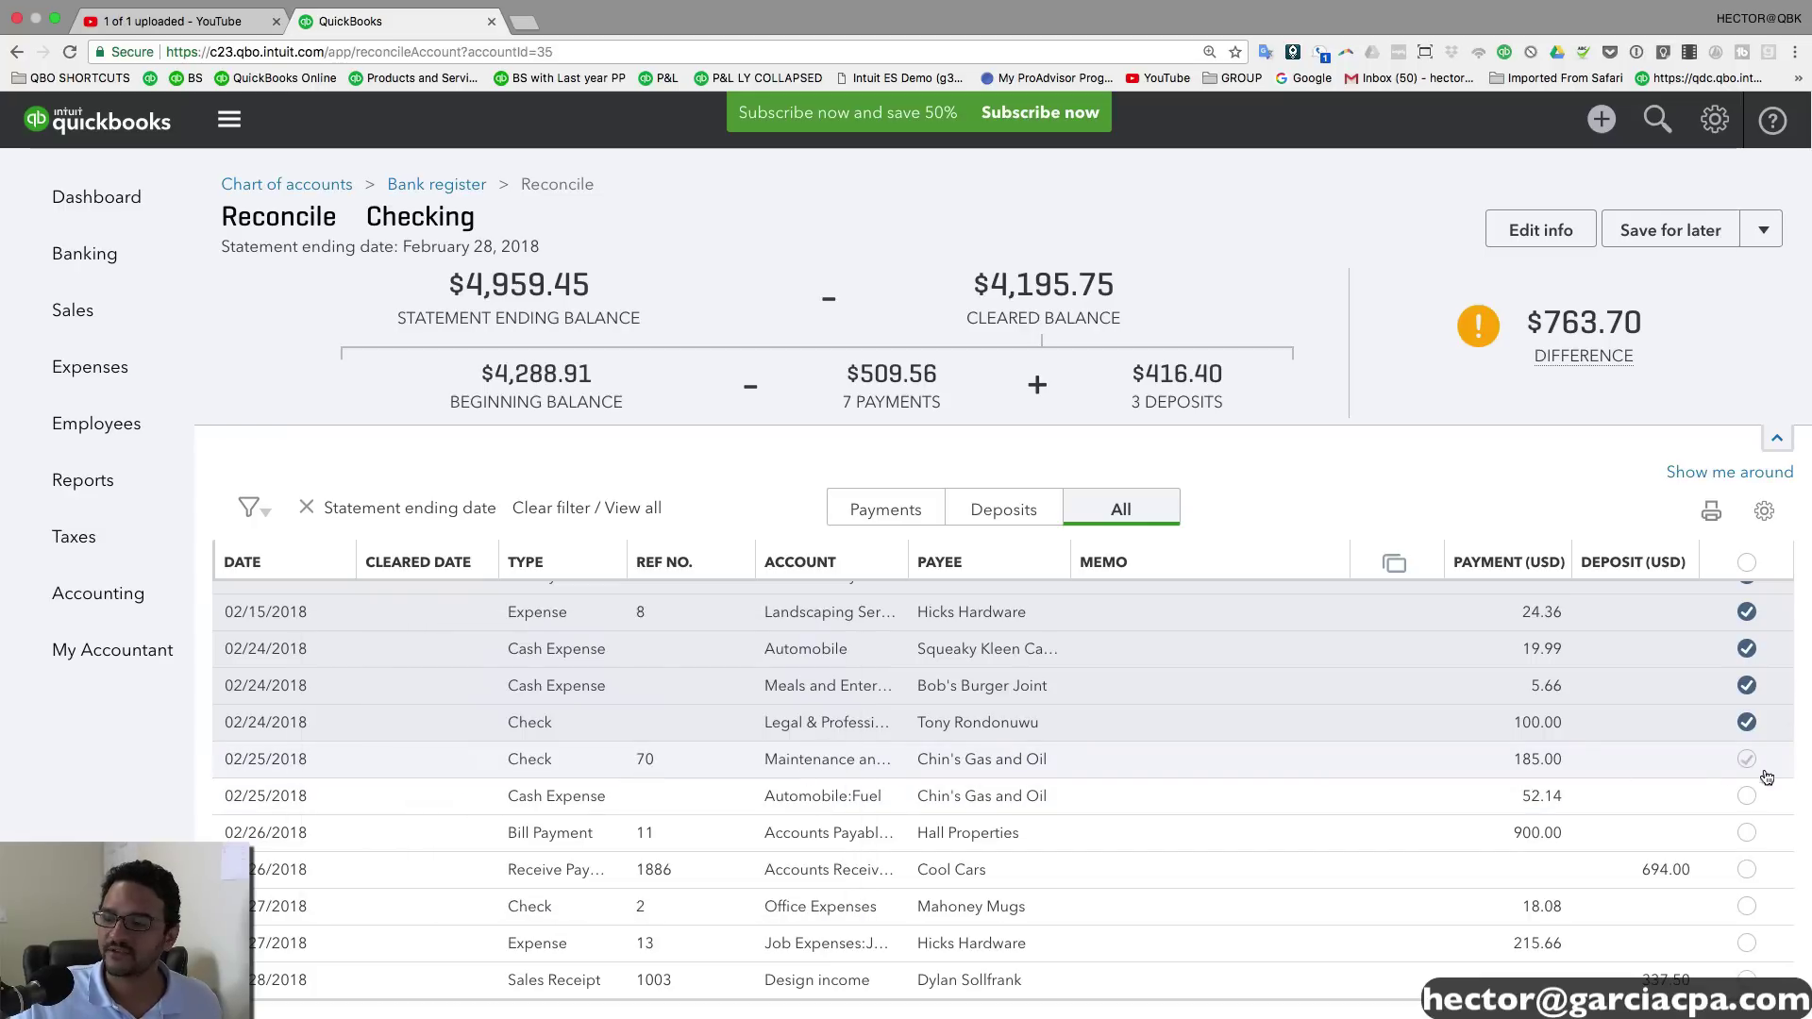
left_click(1746, 795)
left_click(1747, 833)
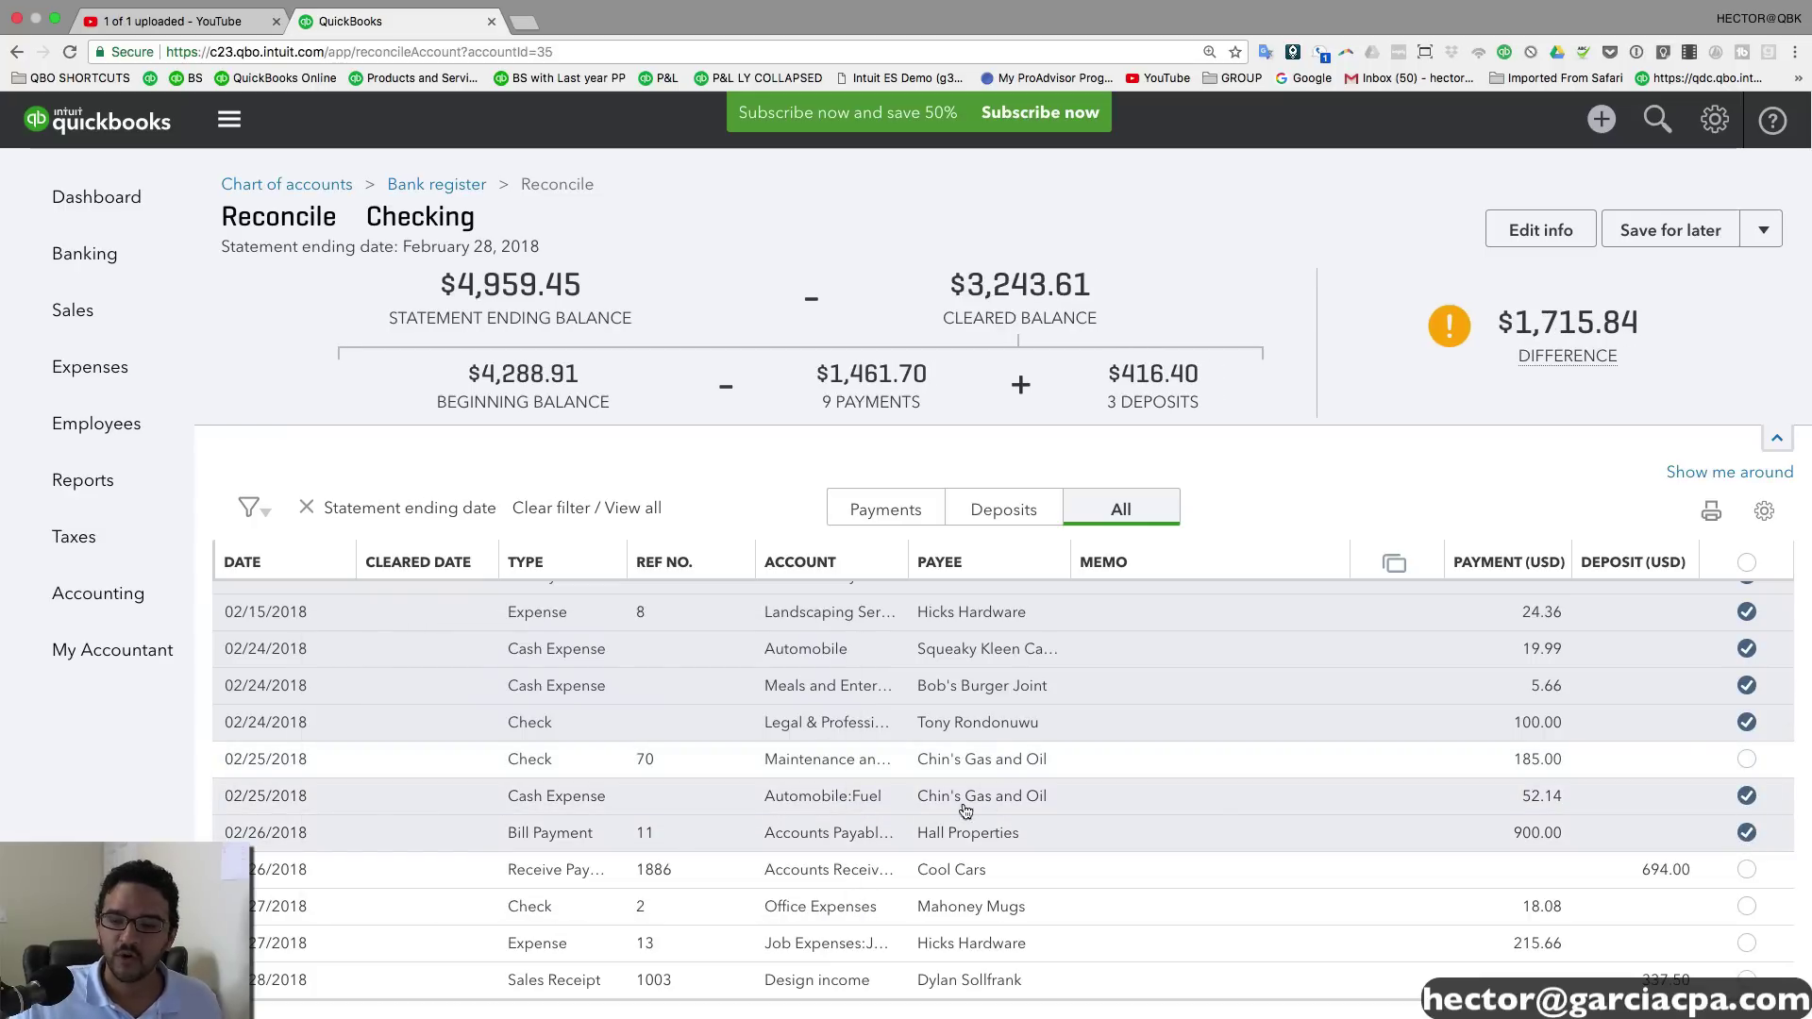
left_click(1747, 832)
left_click(1747, 870)
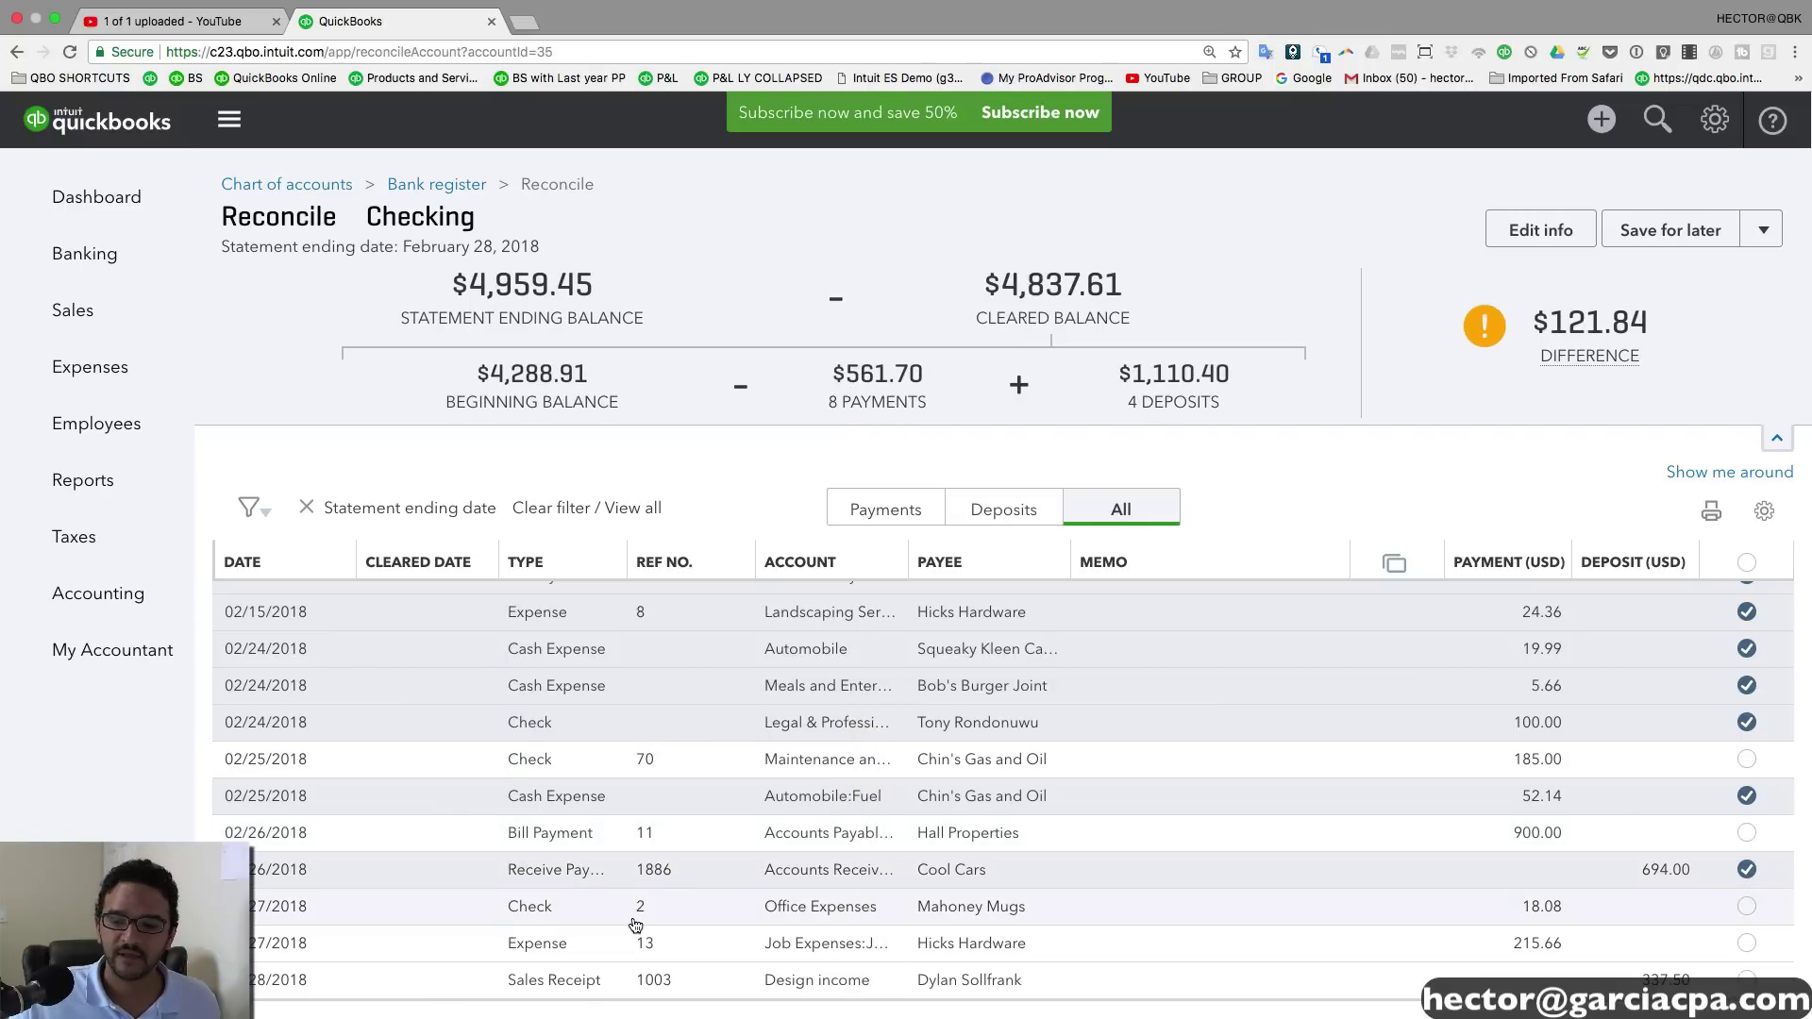
left_click(1747, 944)
left_click(1747, 980)
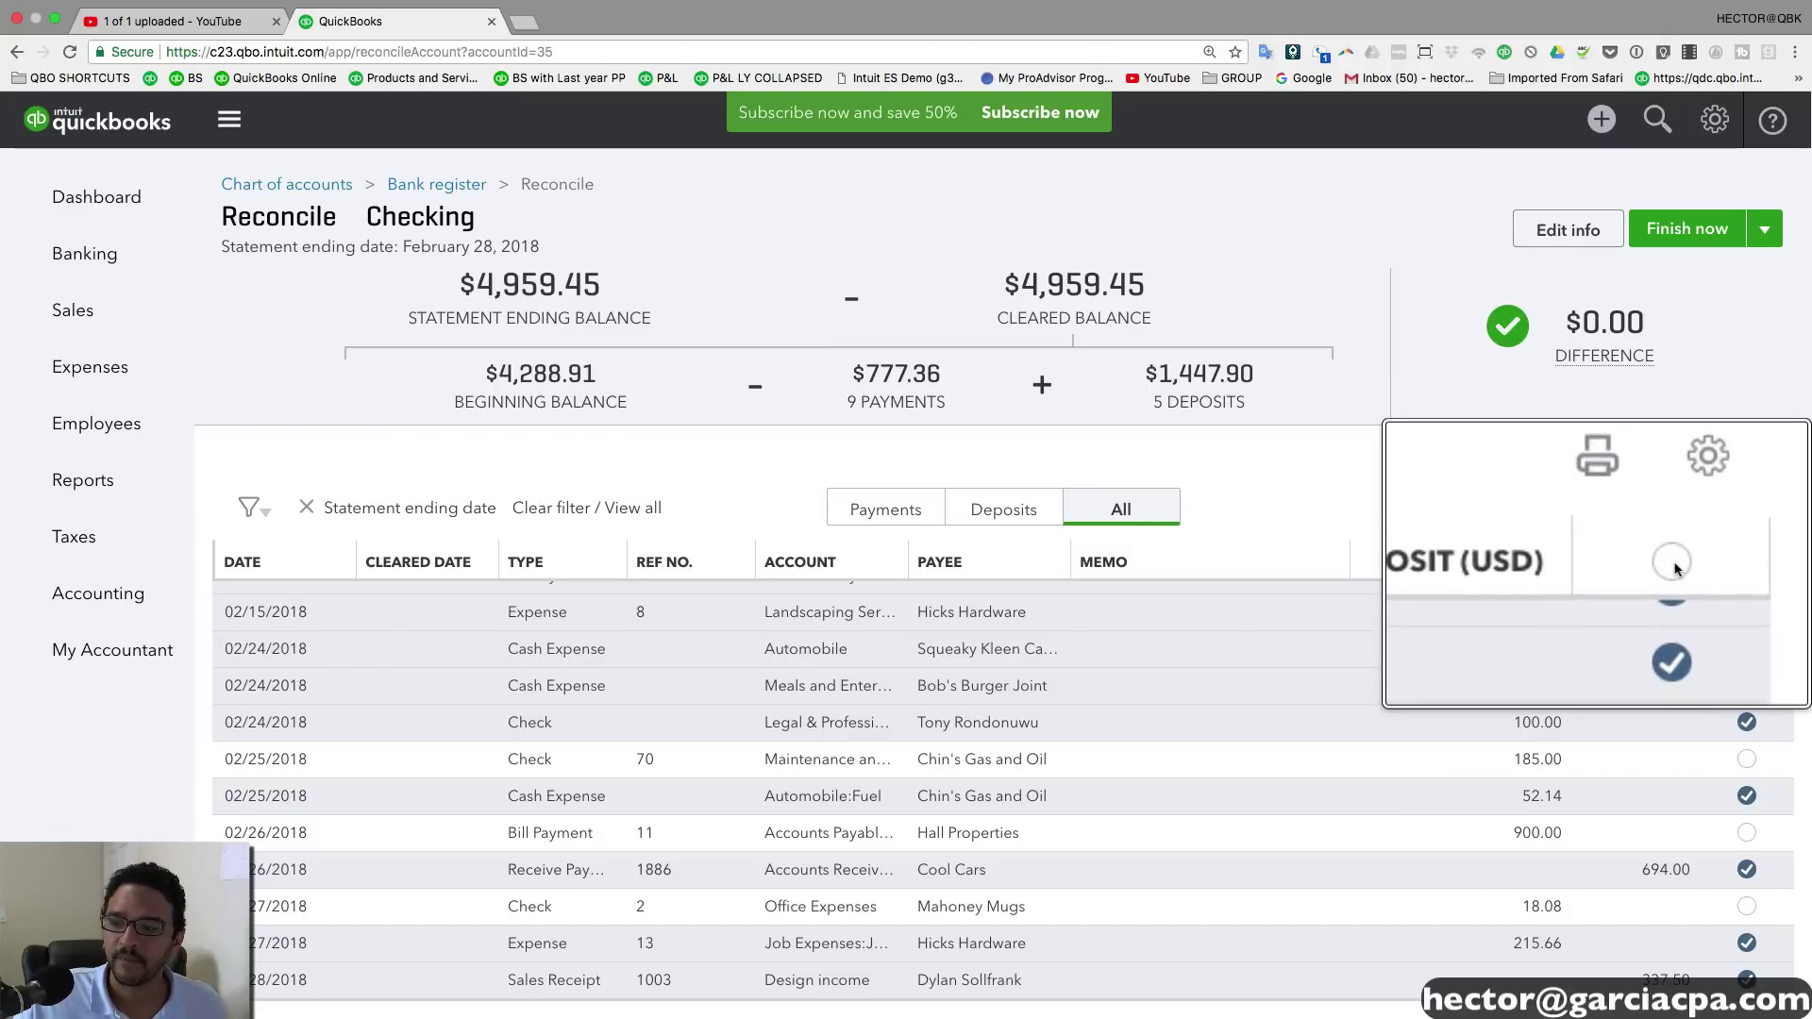
Step: Mark all 17 transactions cleared, then uncheck the 185.00, 900.00 and 18.08 payments
left_click(1748, 565)
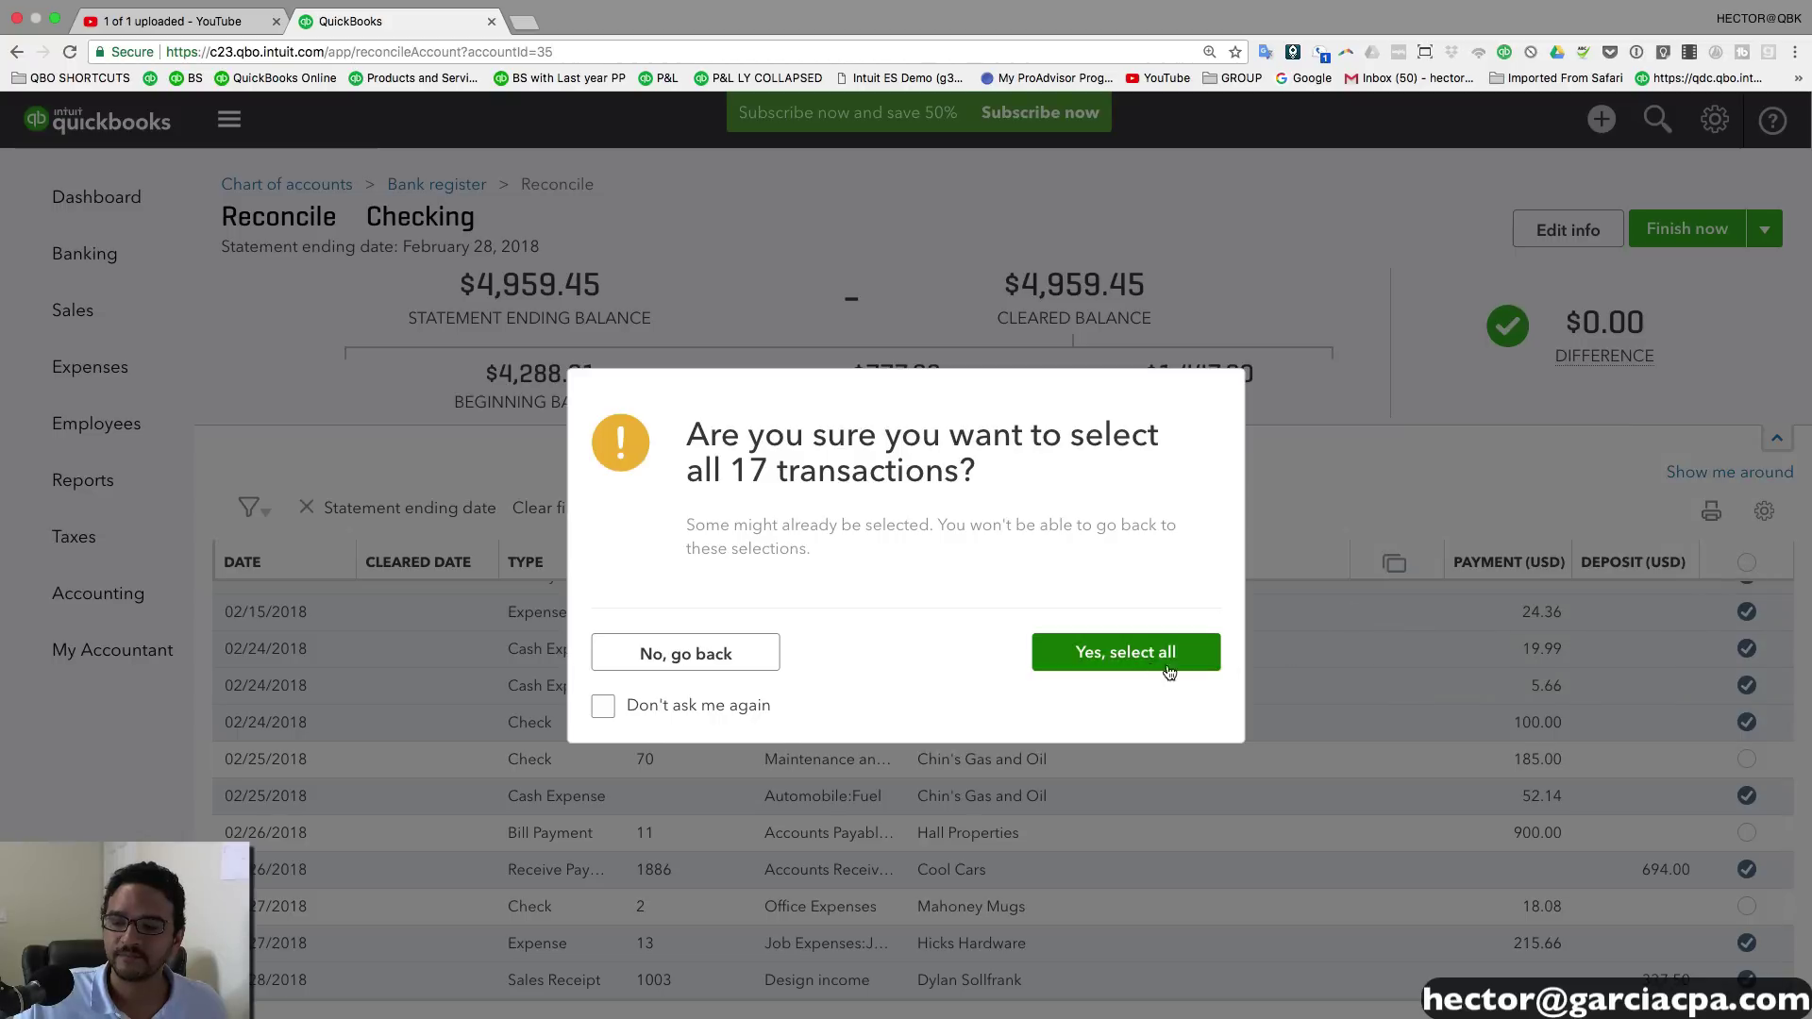
key("Return")
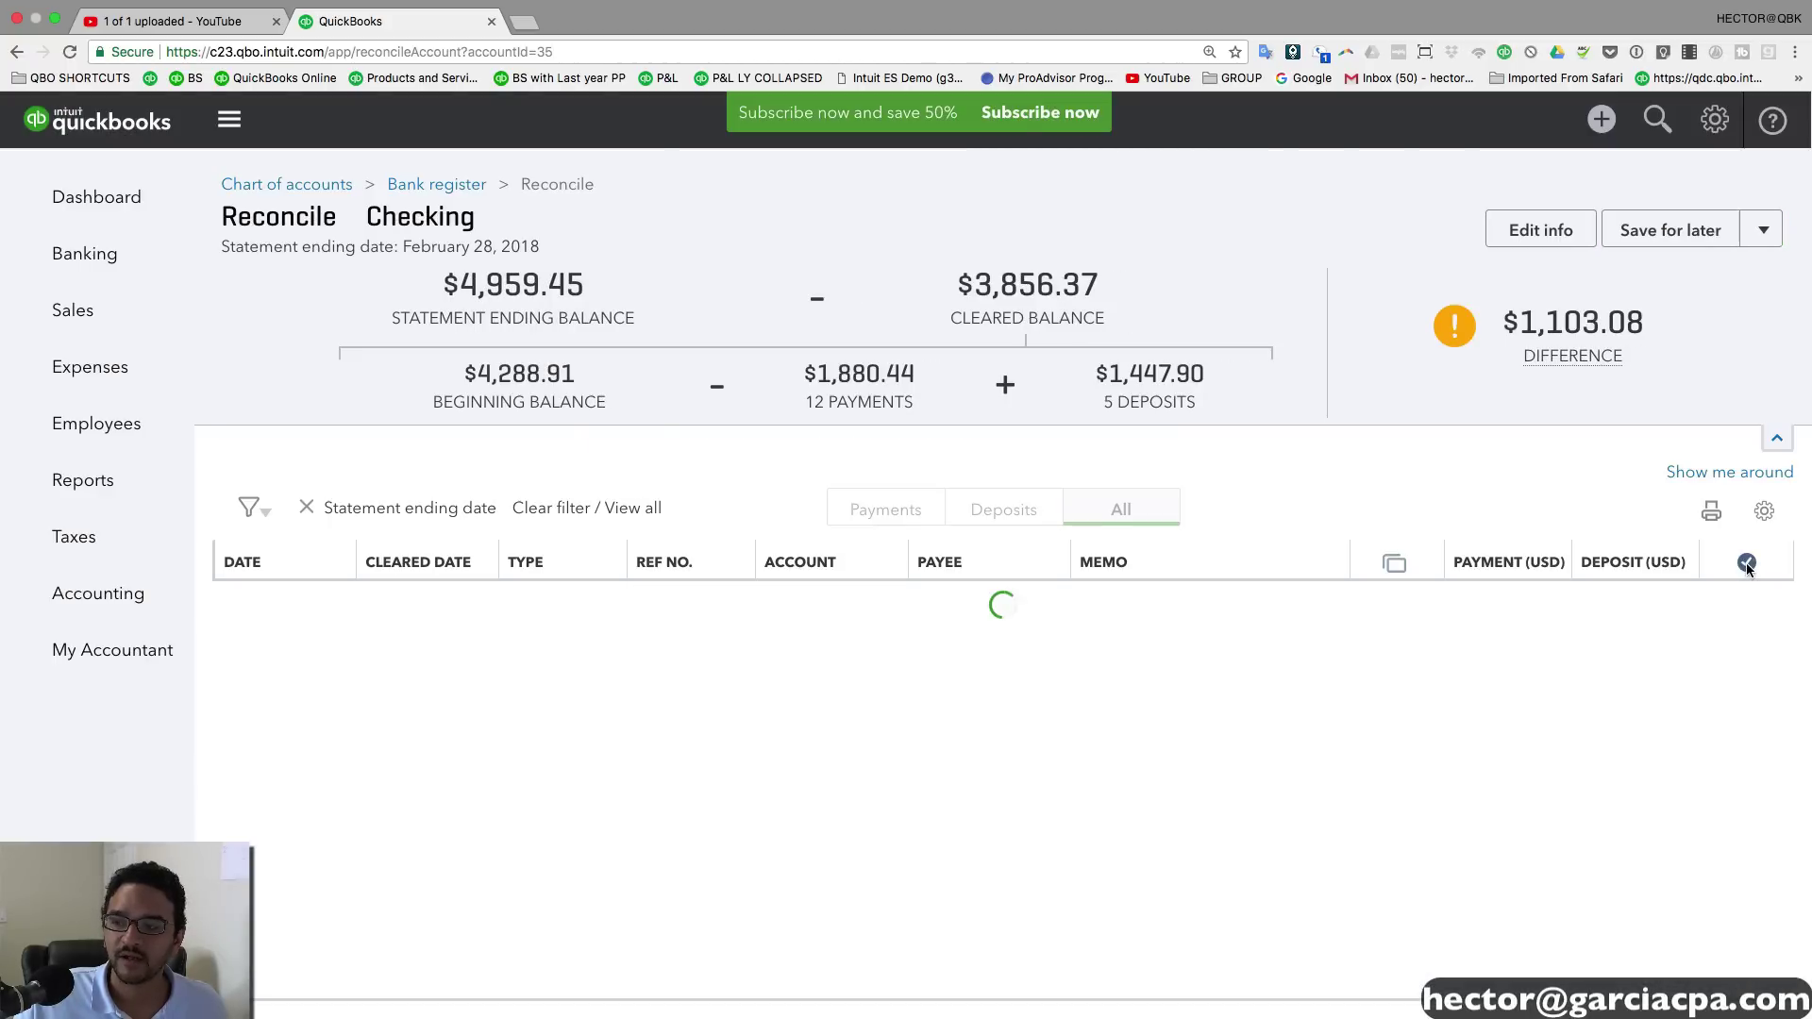
left_click(1747, 563)
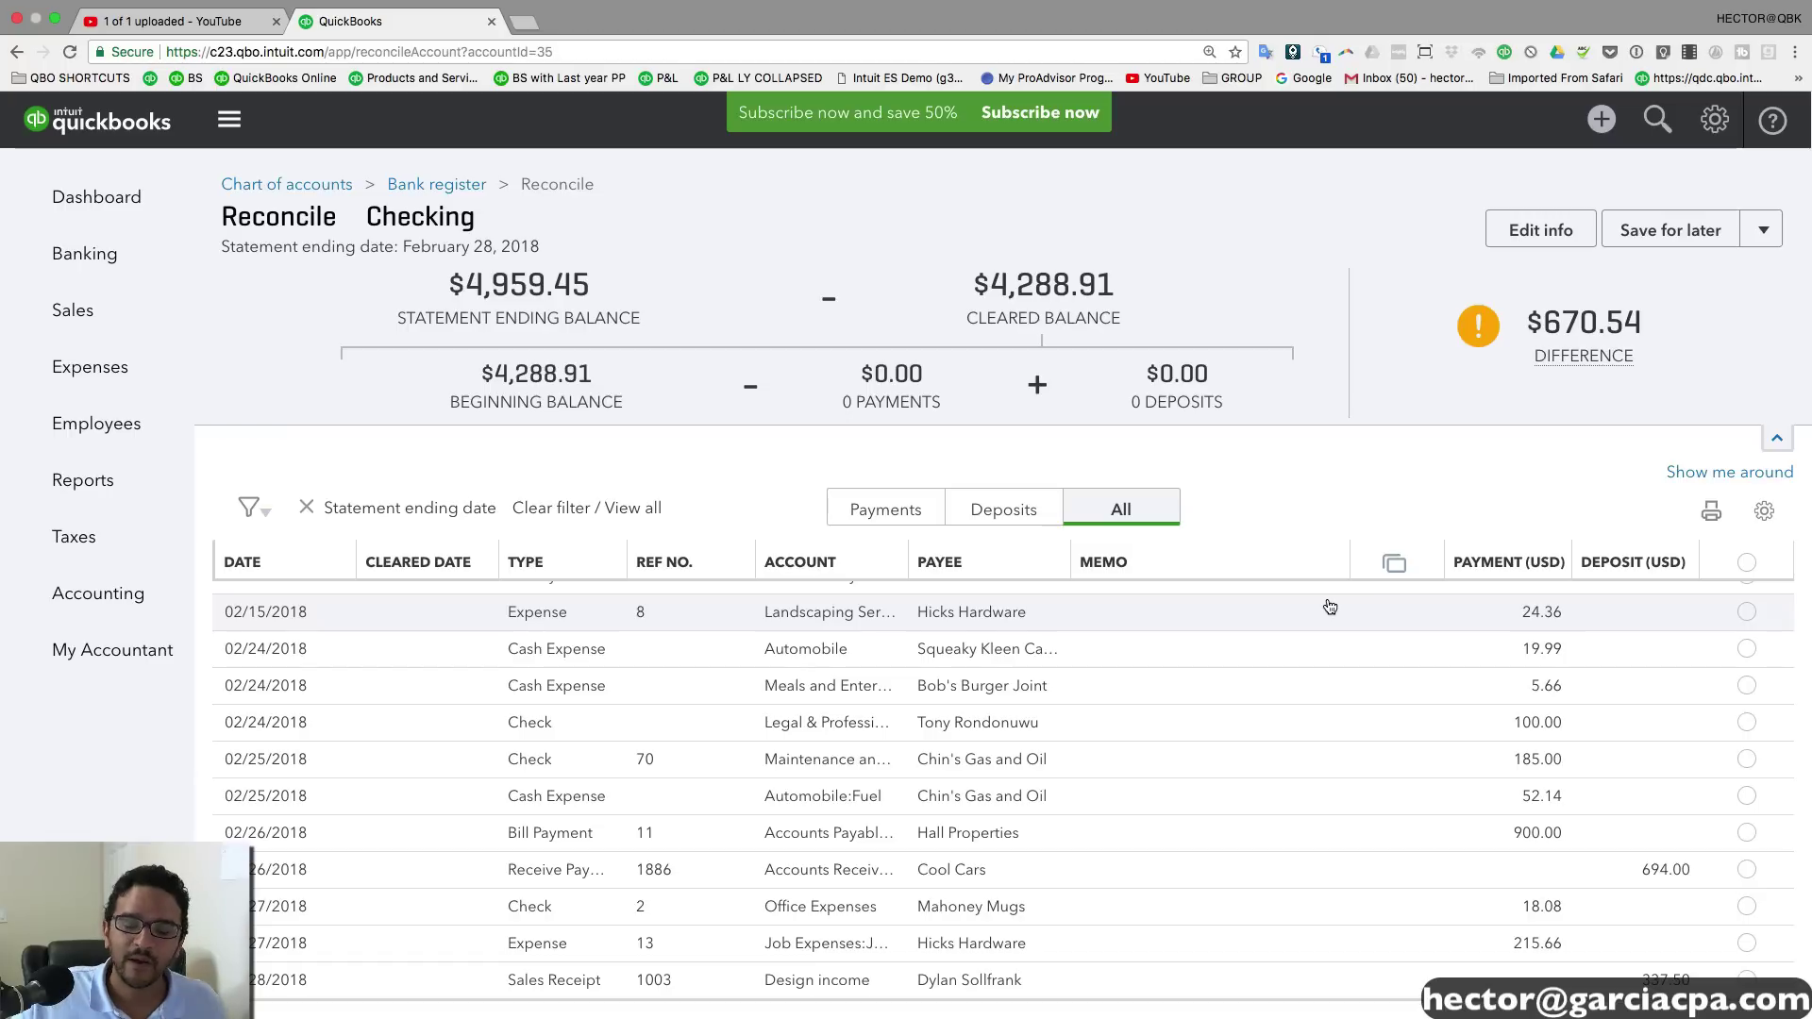
left_click(1747, 563)
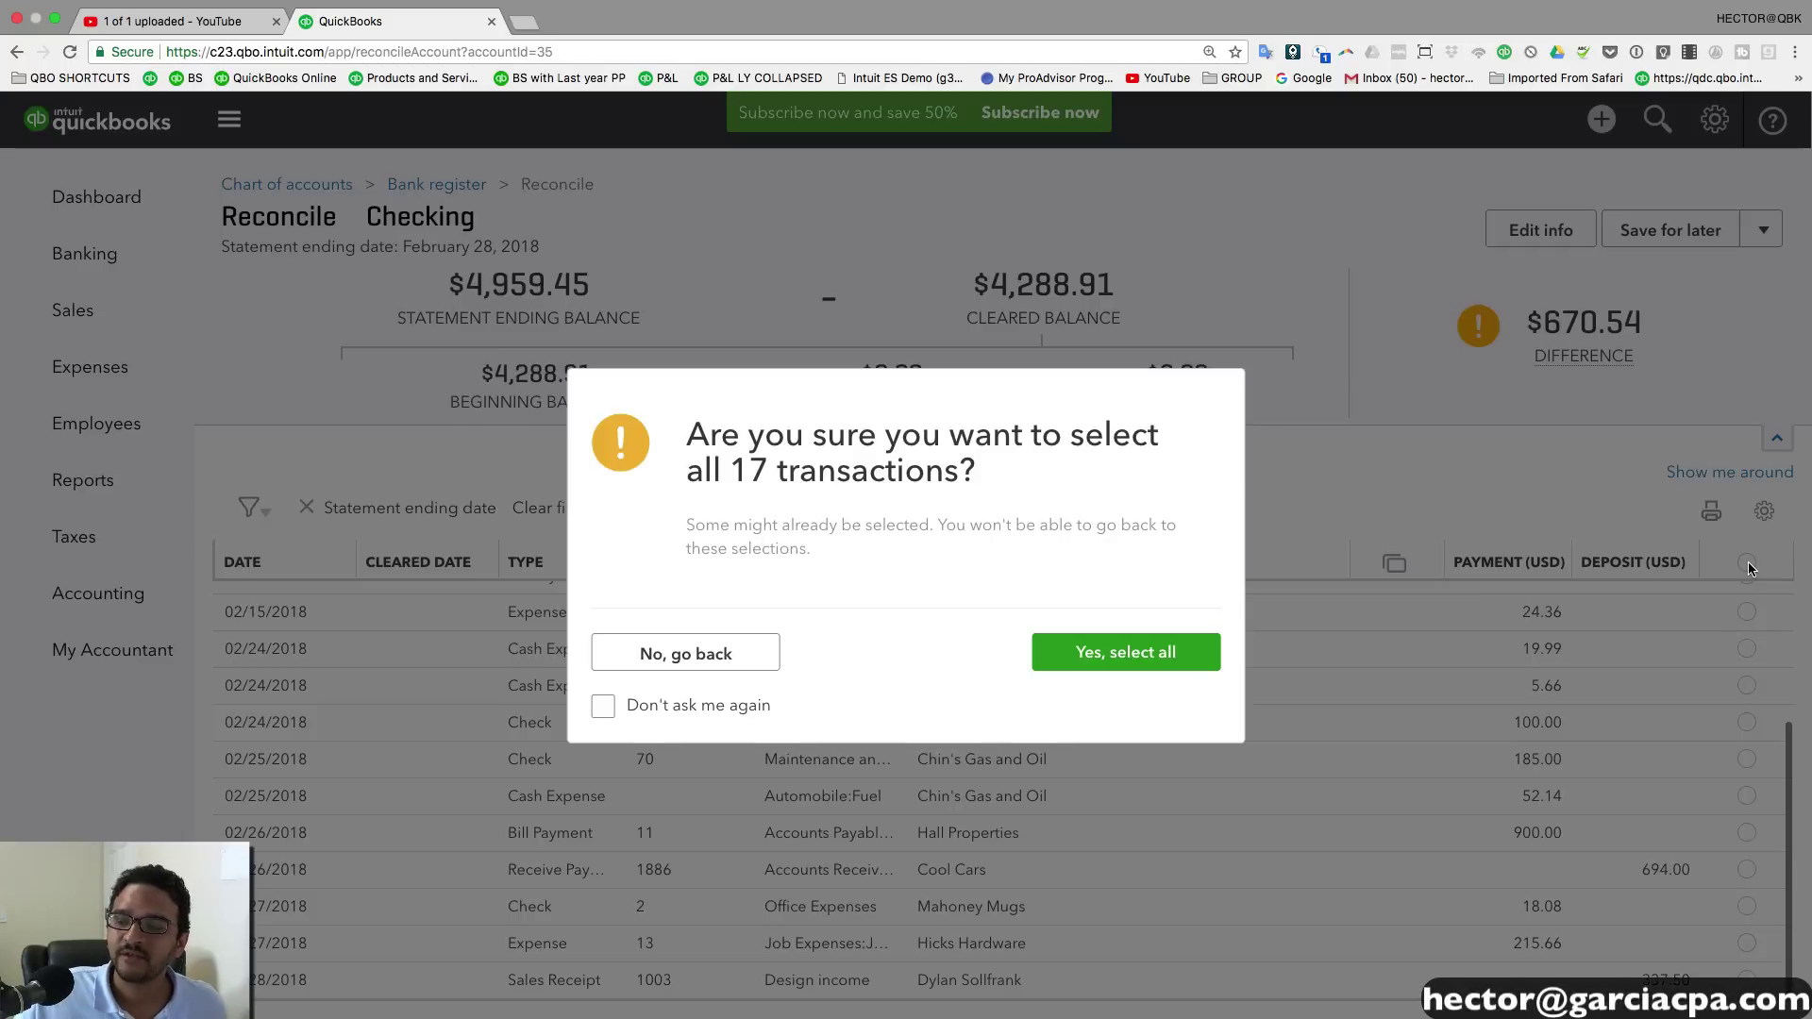
left_click(1135, 665)
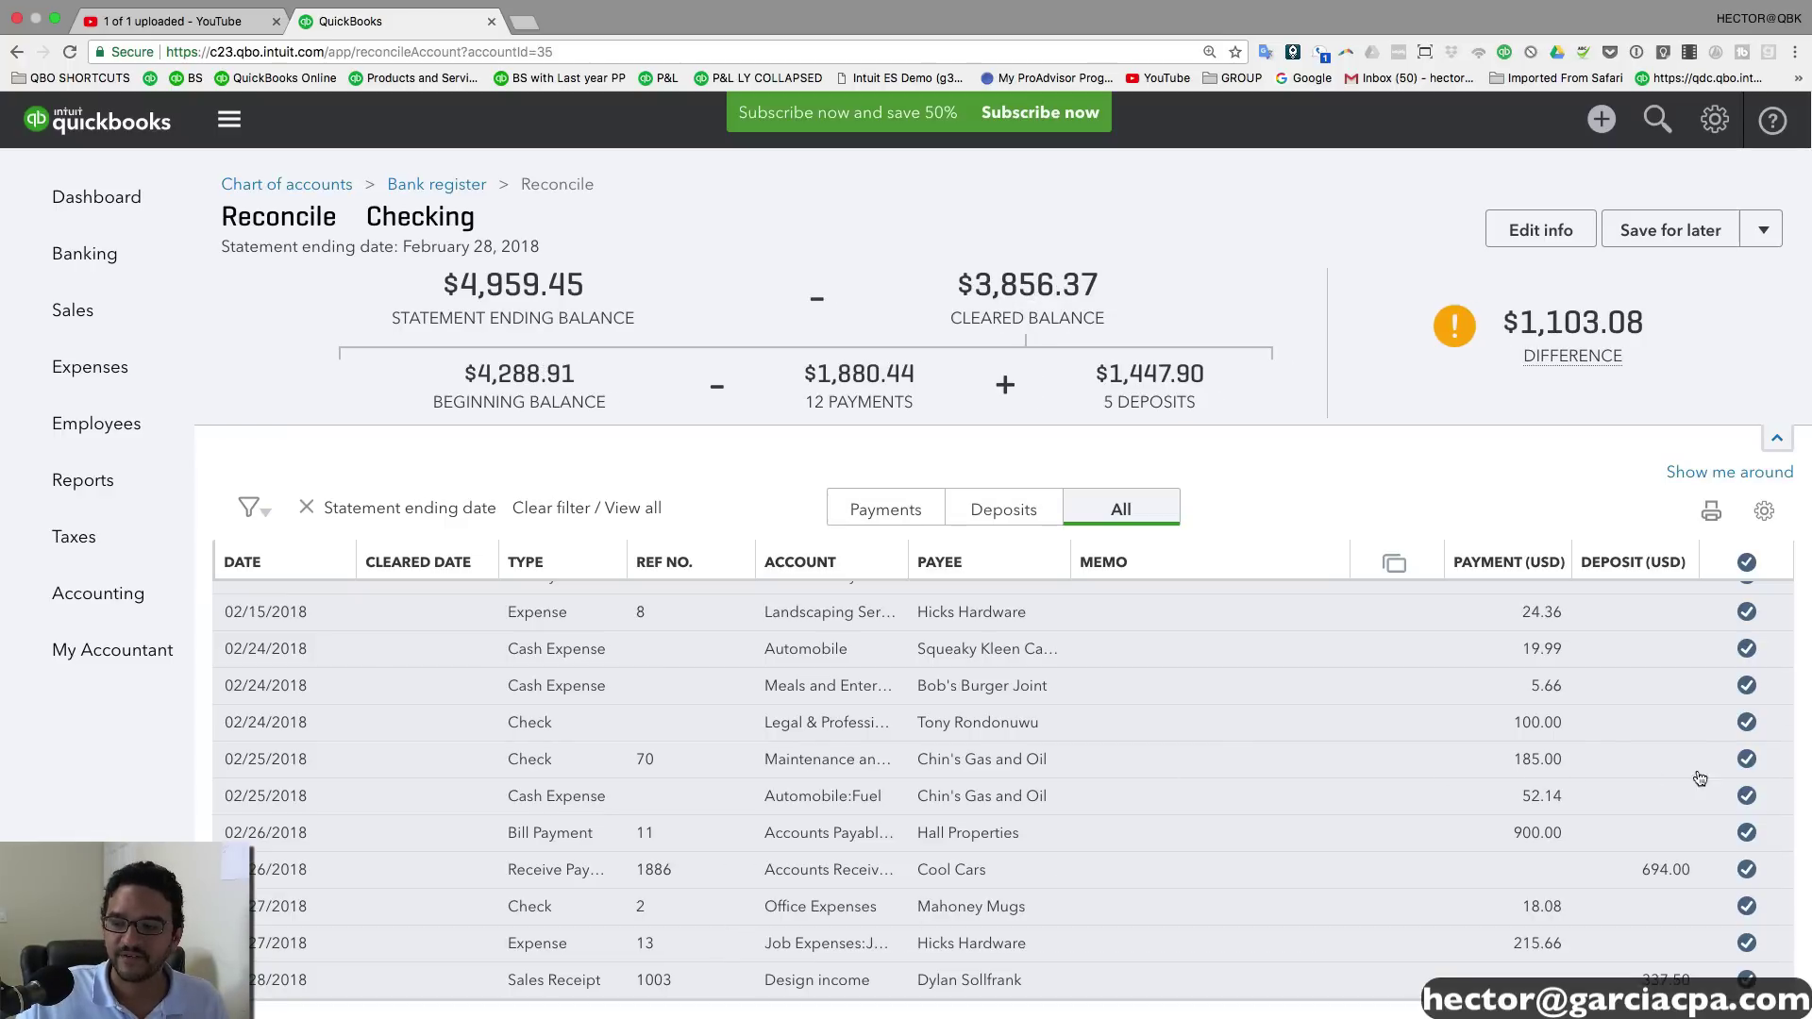
left_click(1747, 759)
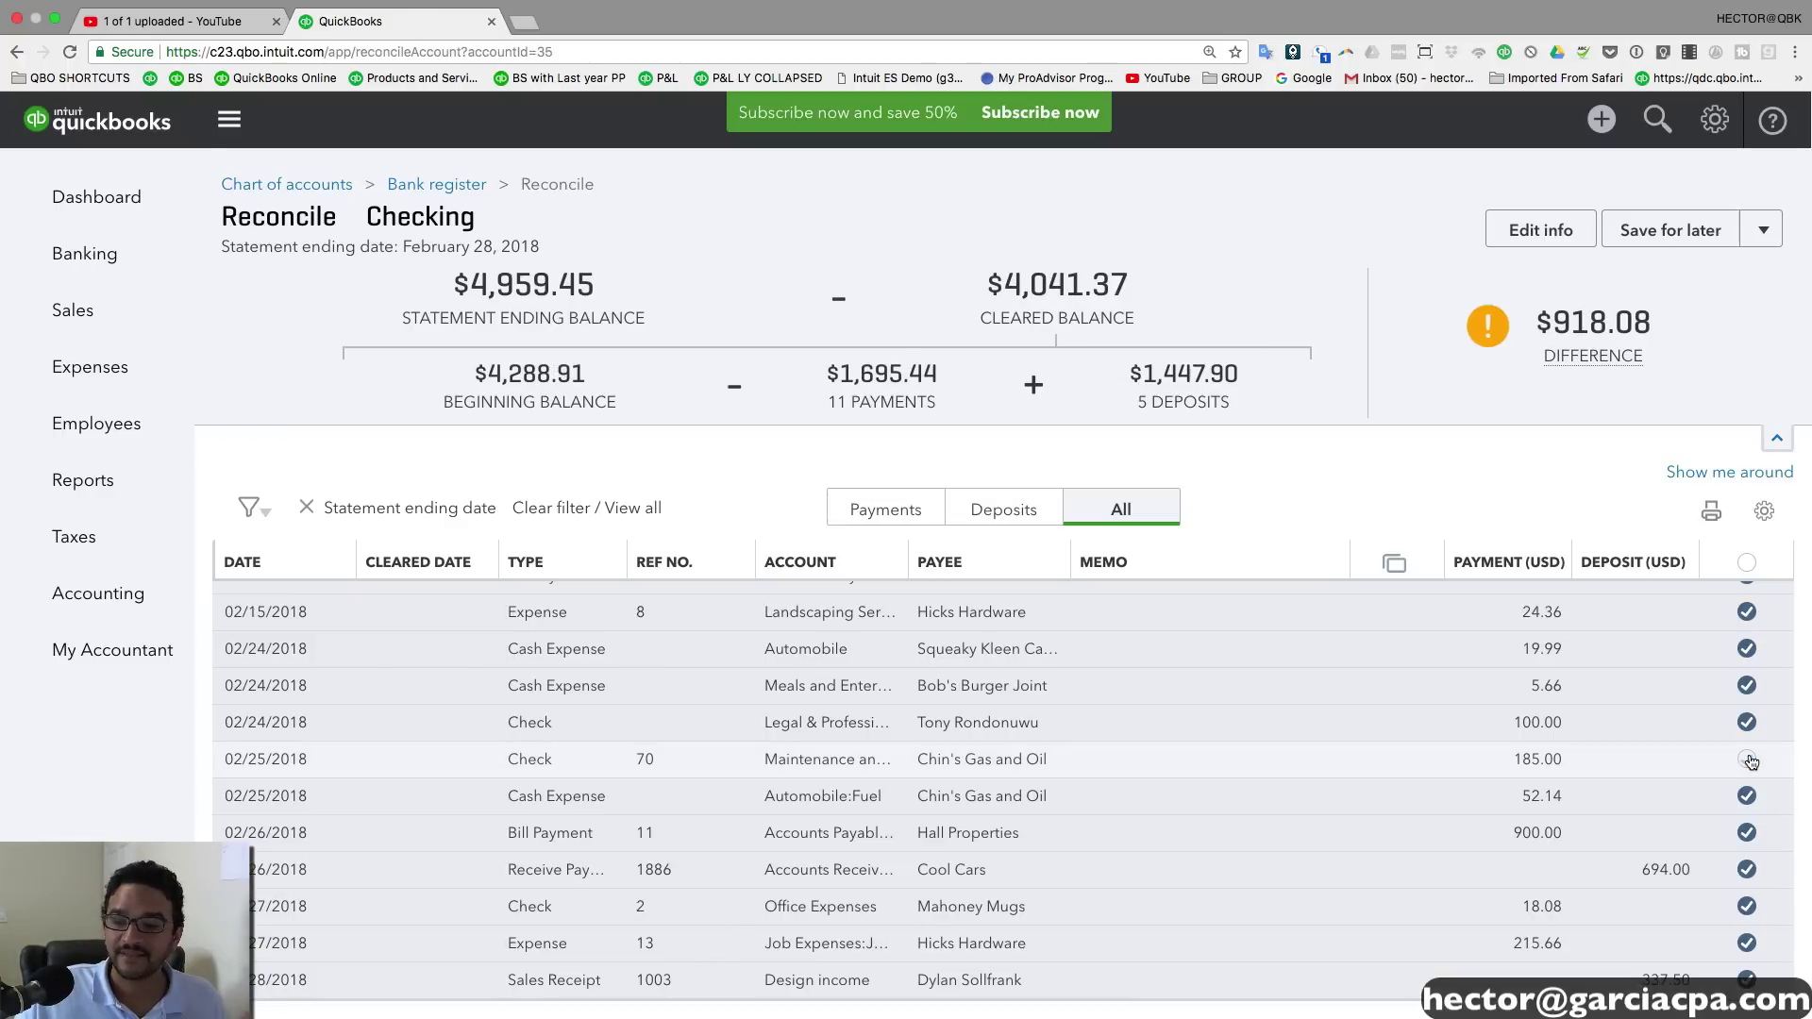
left_click(1752, 835)
left_click(1747, 906)
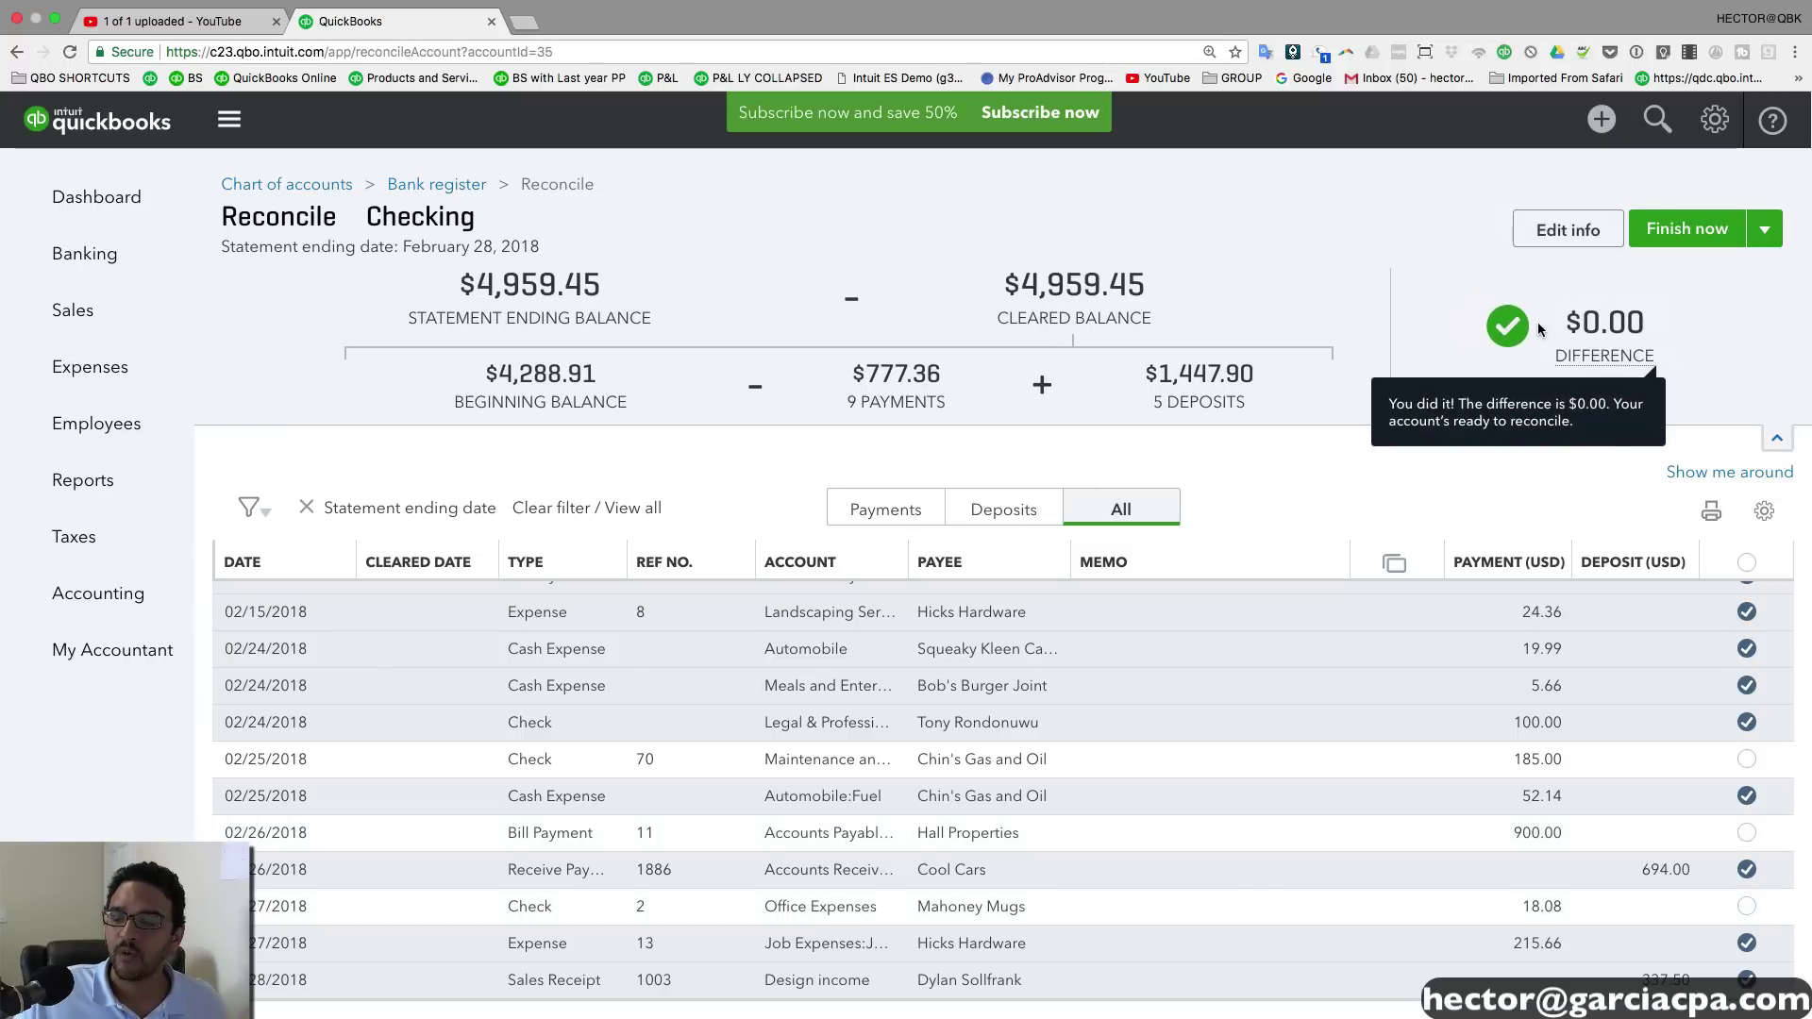
Step: Finish reconciling, open the report, and highlight the 03/31/2018 register balance of 1,201.00
left_click(1686, 232)
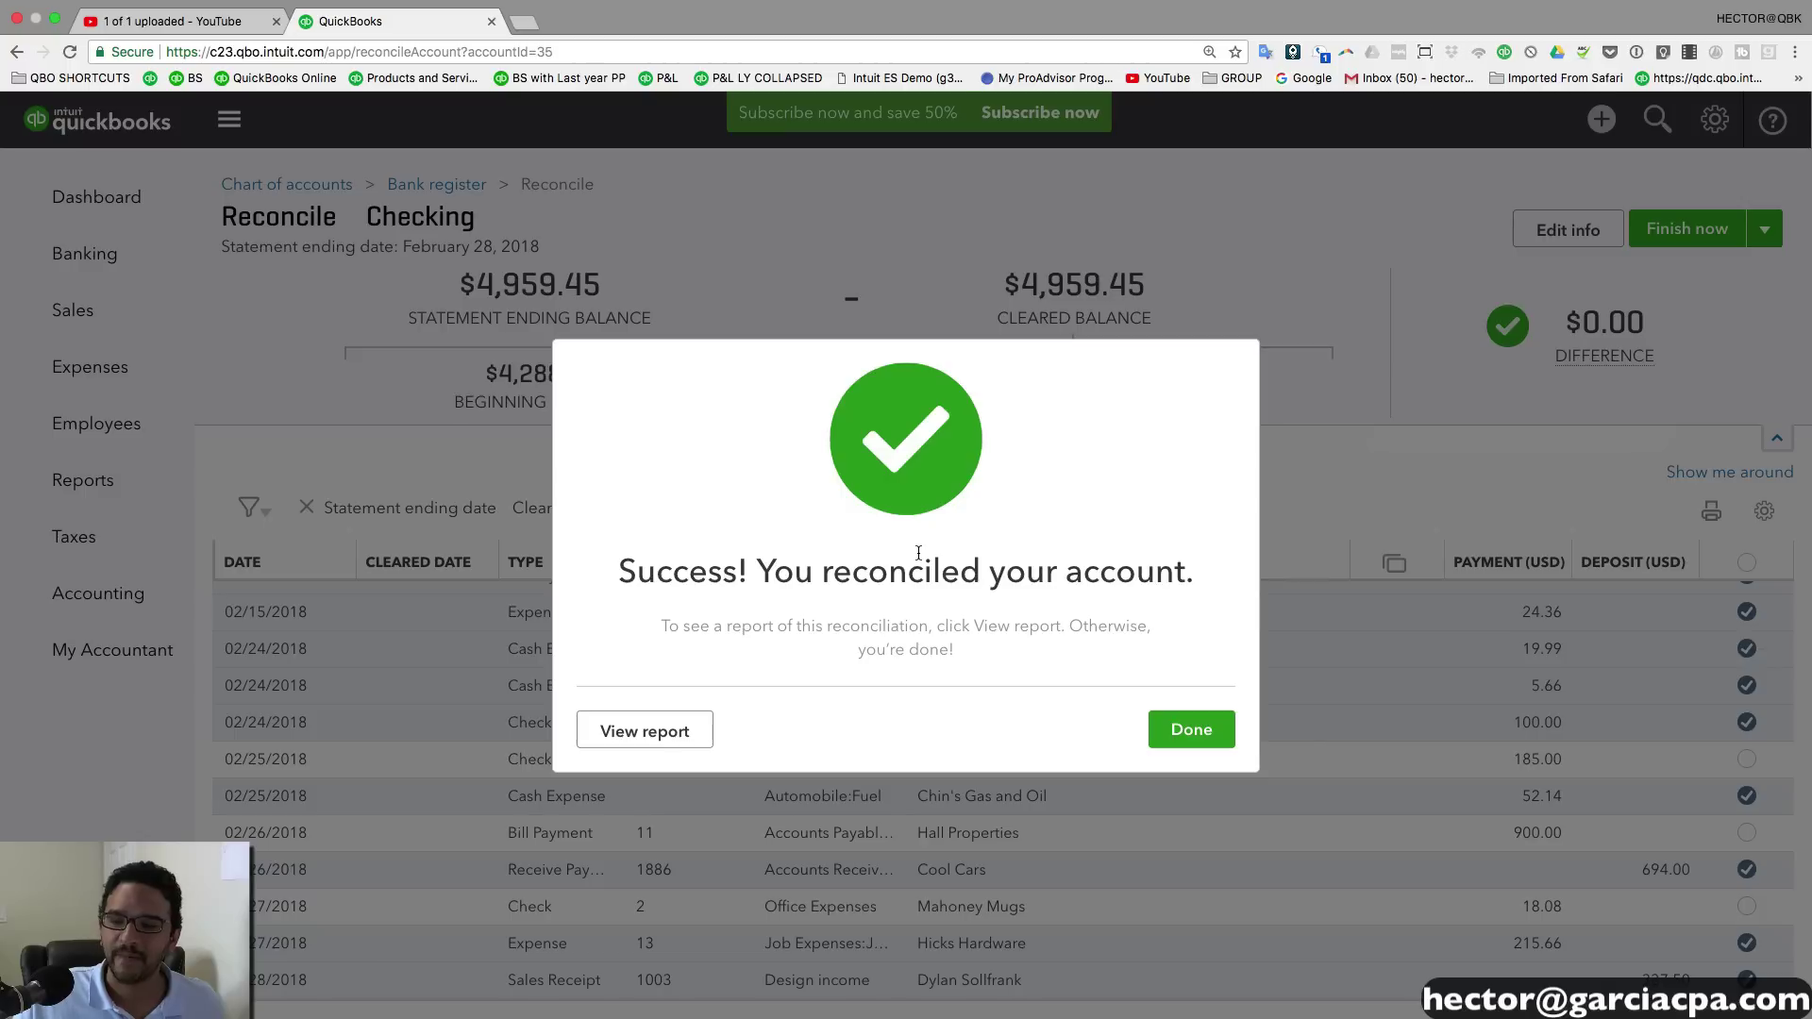
left_click(644, 731)
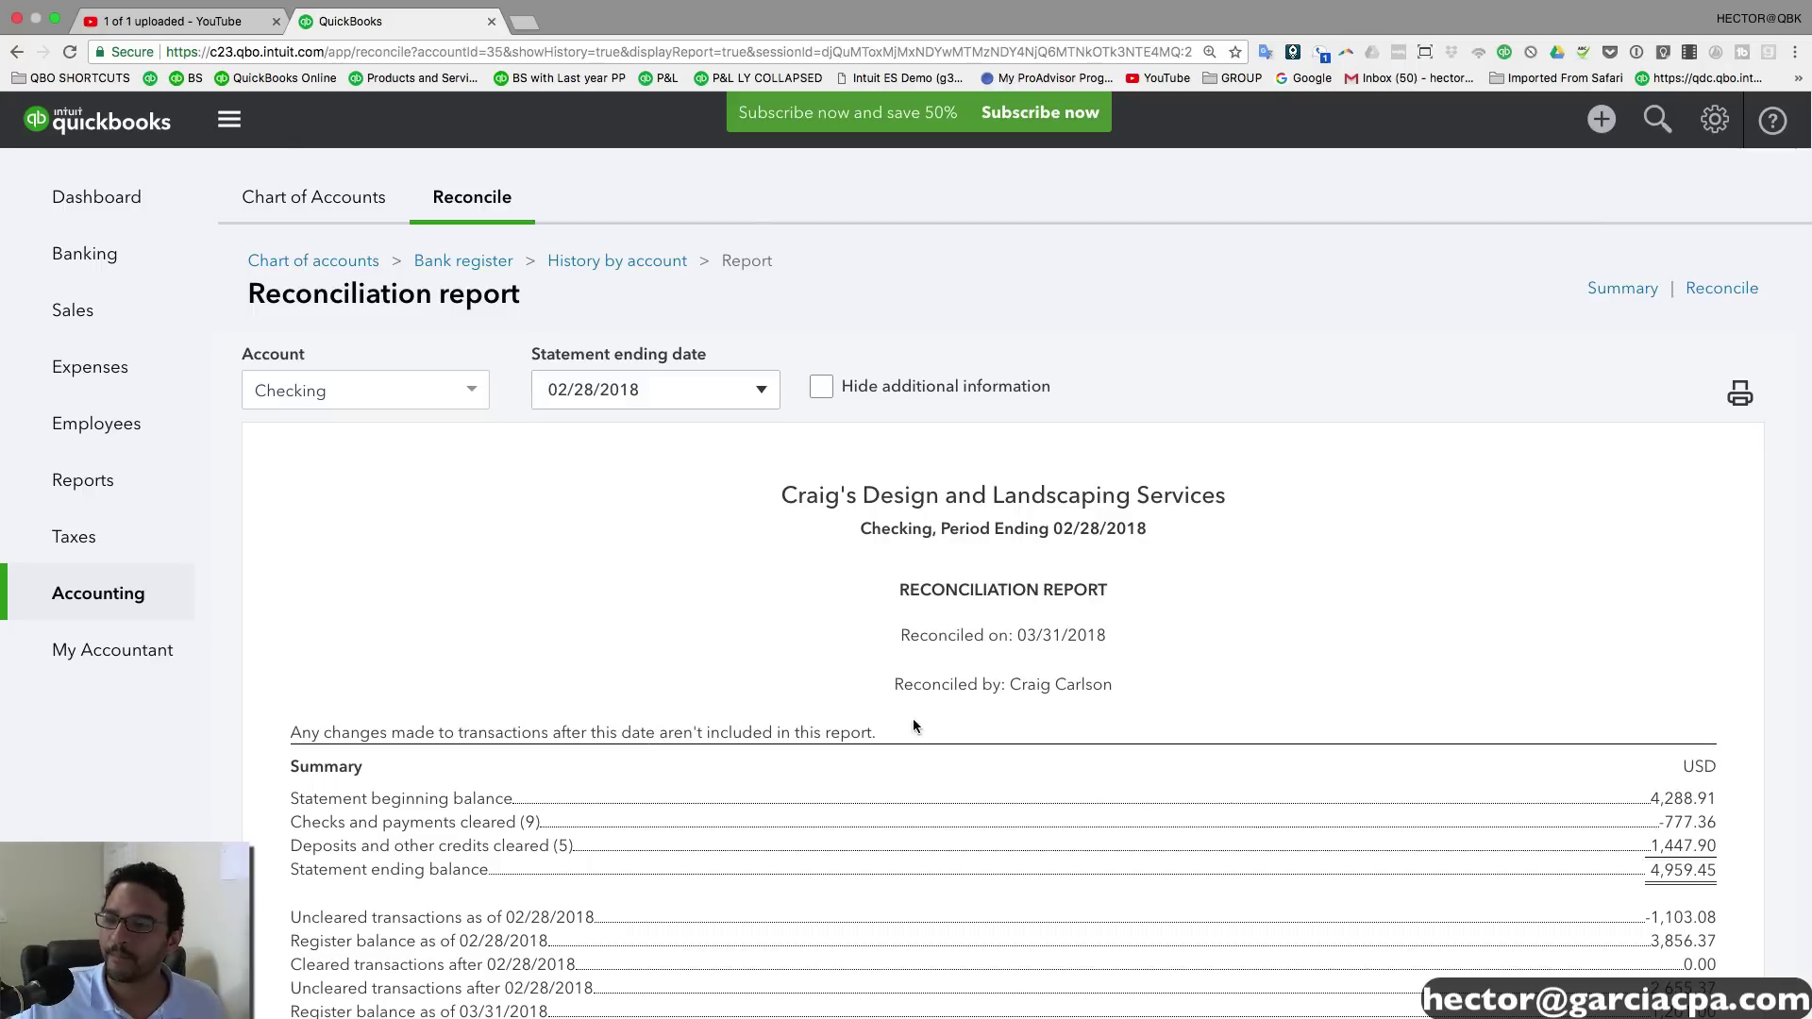
scroll(1140, 615, "down", 5)
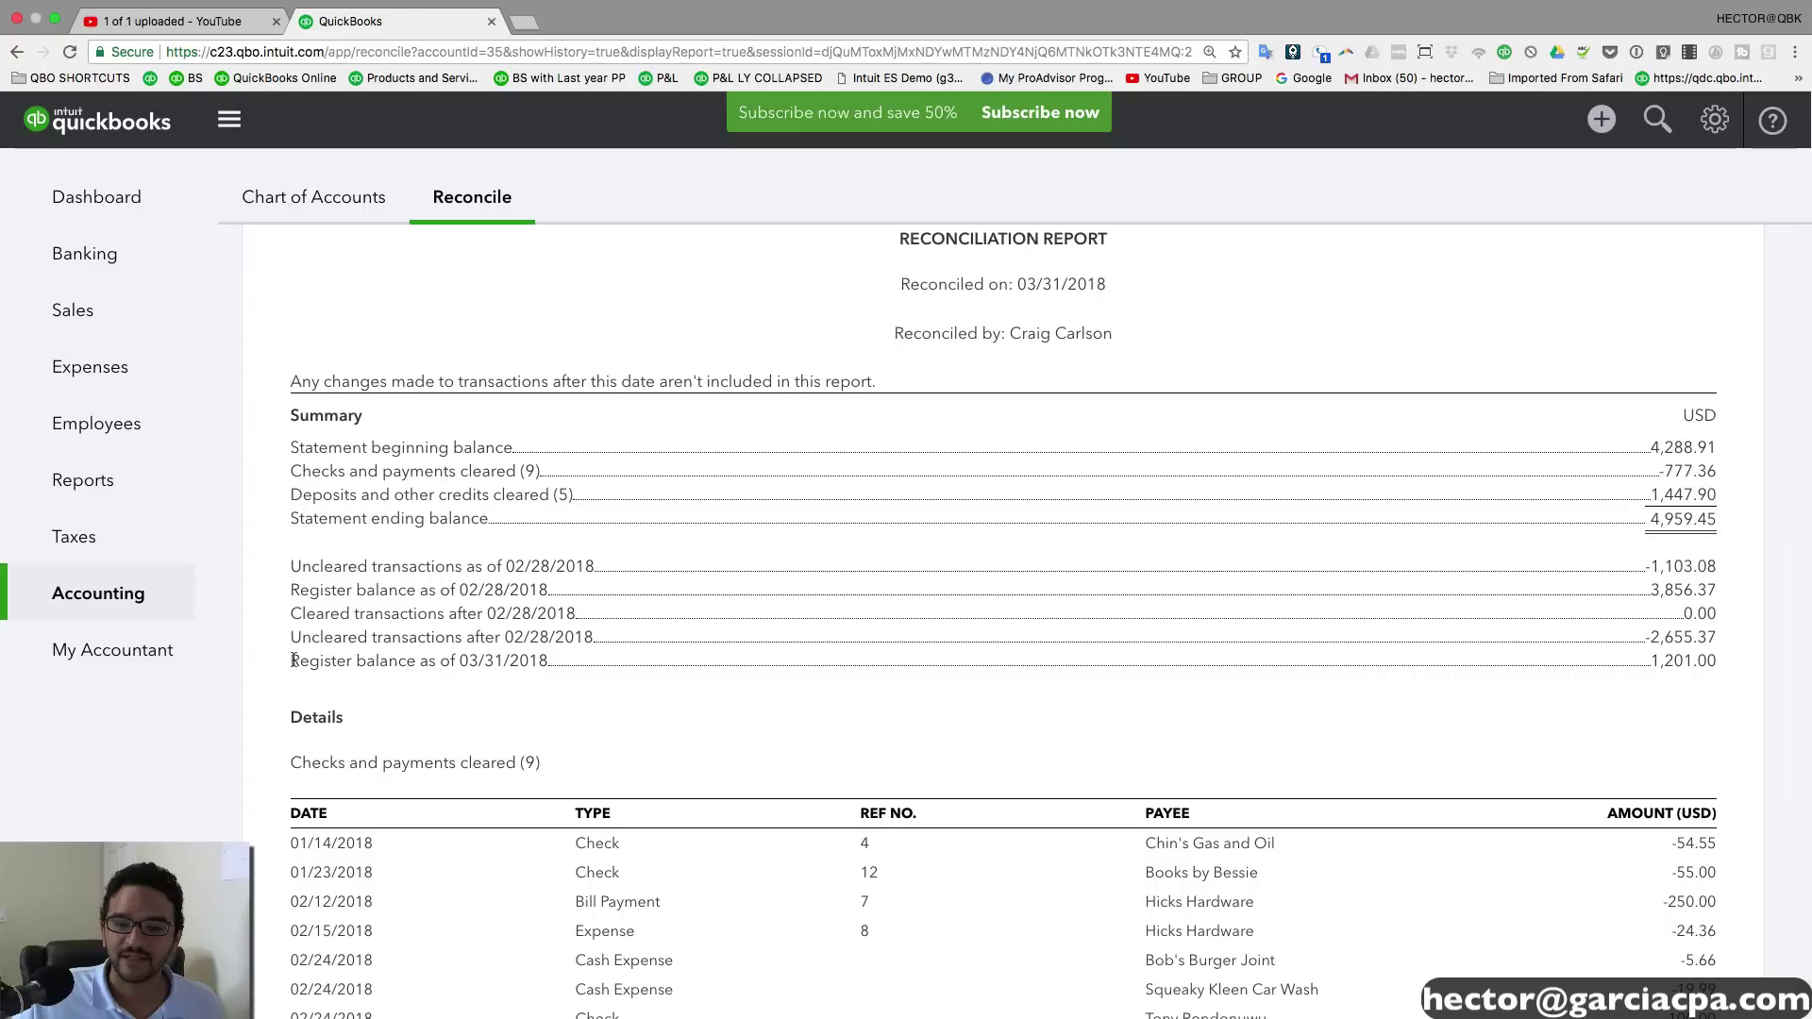
left_click_drag(292, 651, 1737, 659)
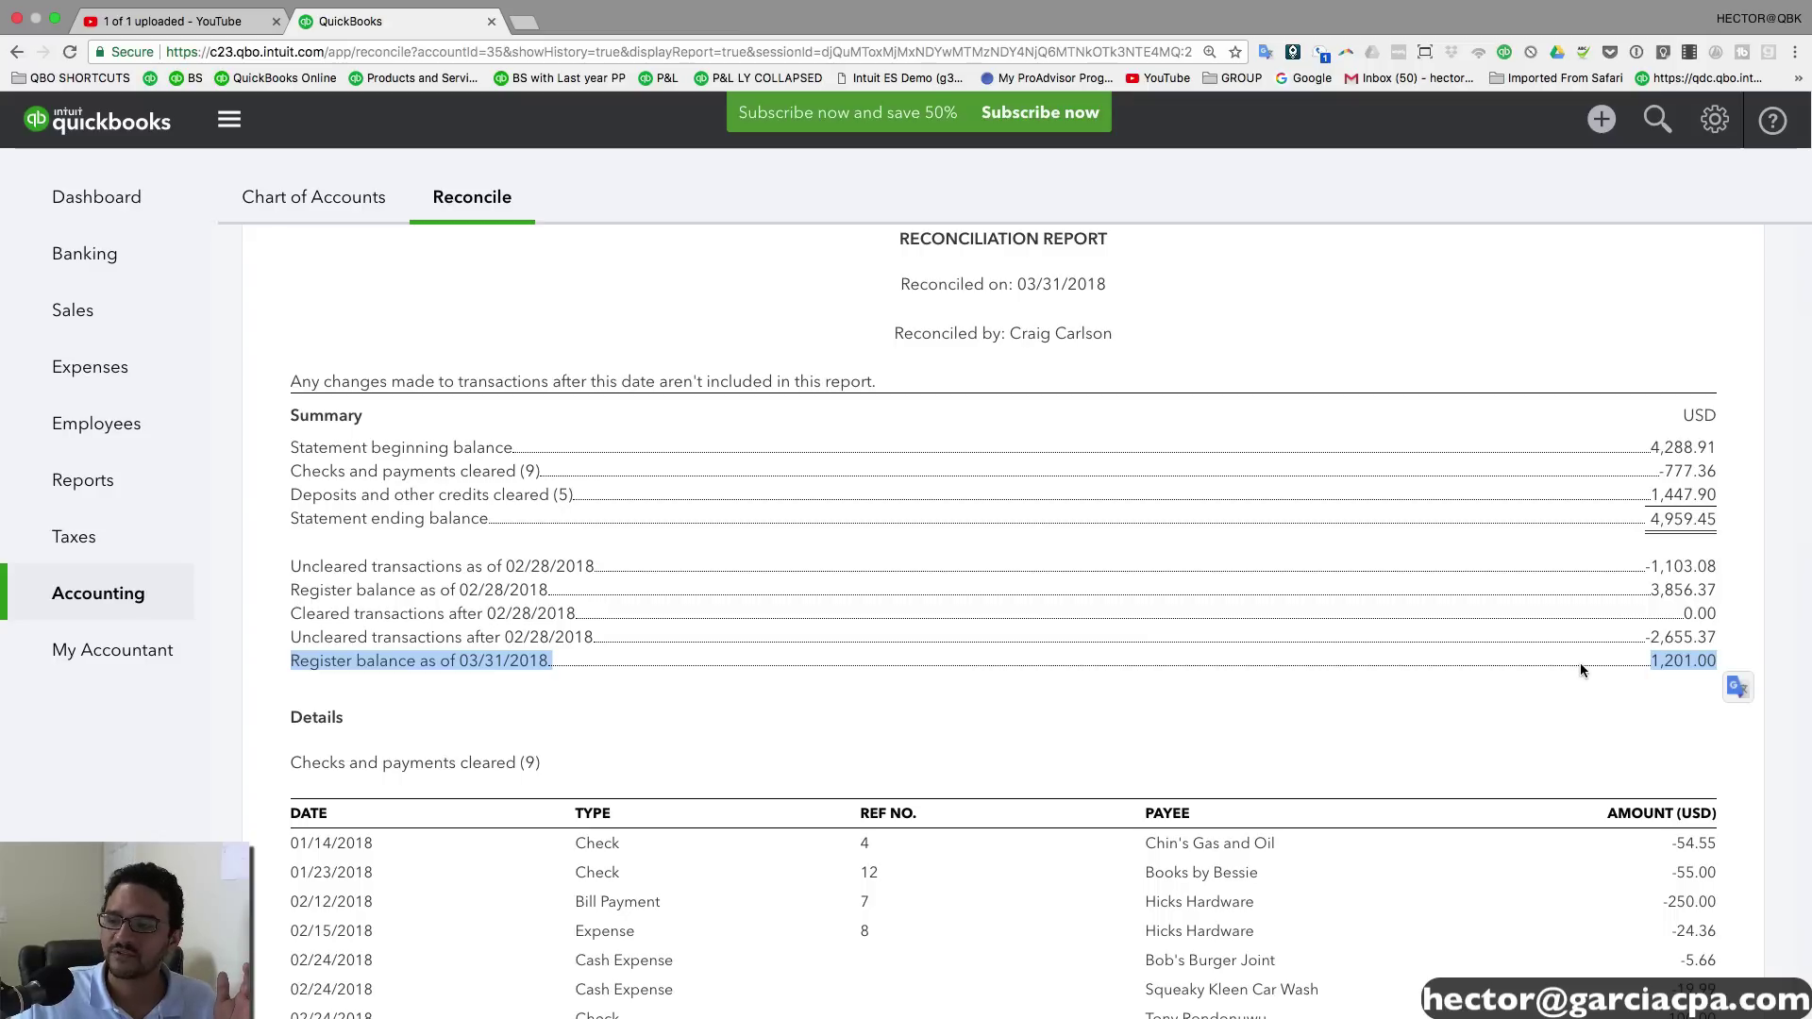
left_click_drag(1648, 663, 1727, 664)
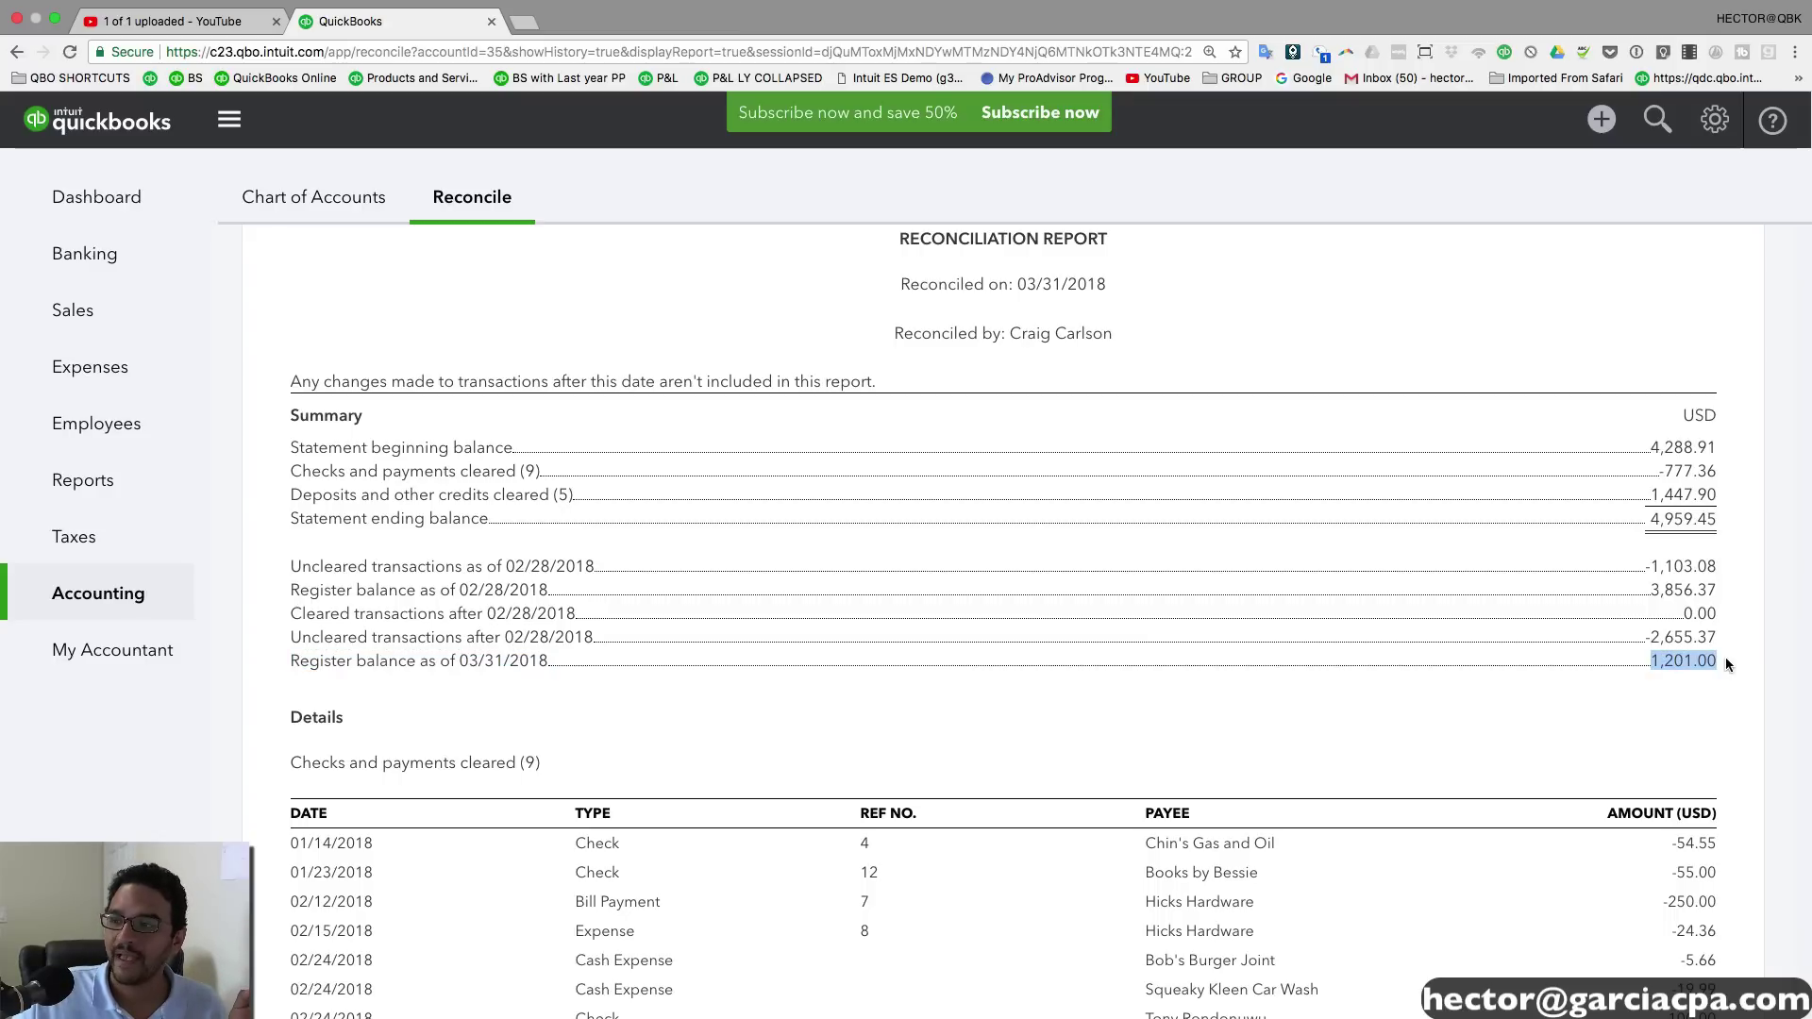
Step: Confirm the Chart of Accounts lists Checking at 1,201.00, then go back to Reconcile
left_click(1715, 119)
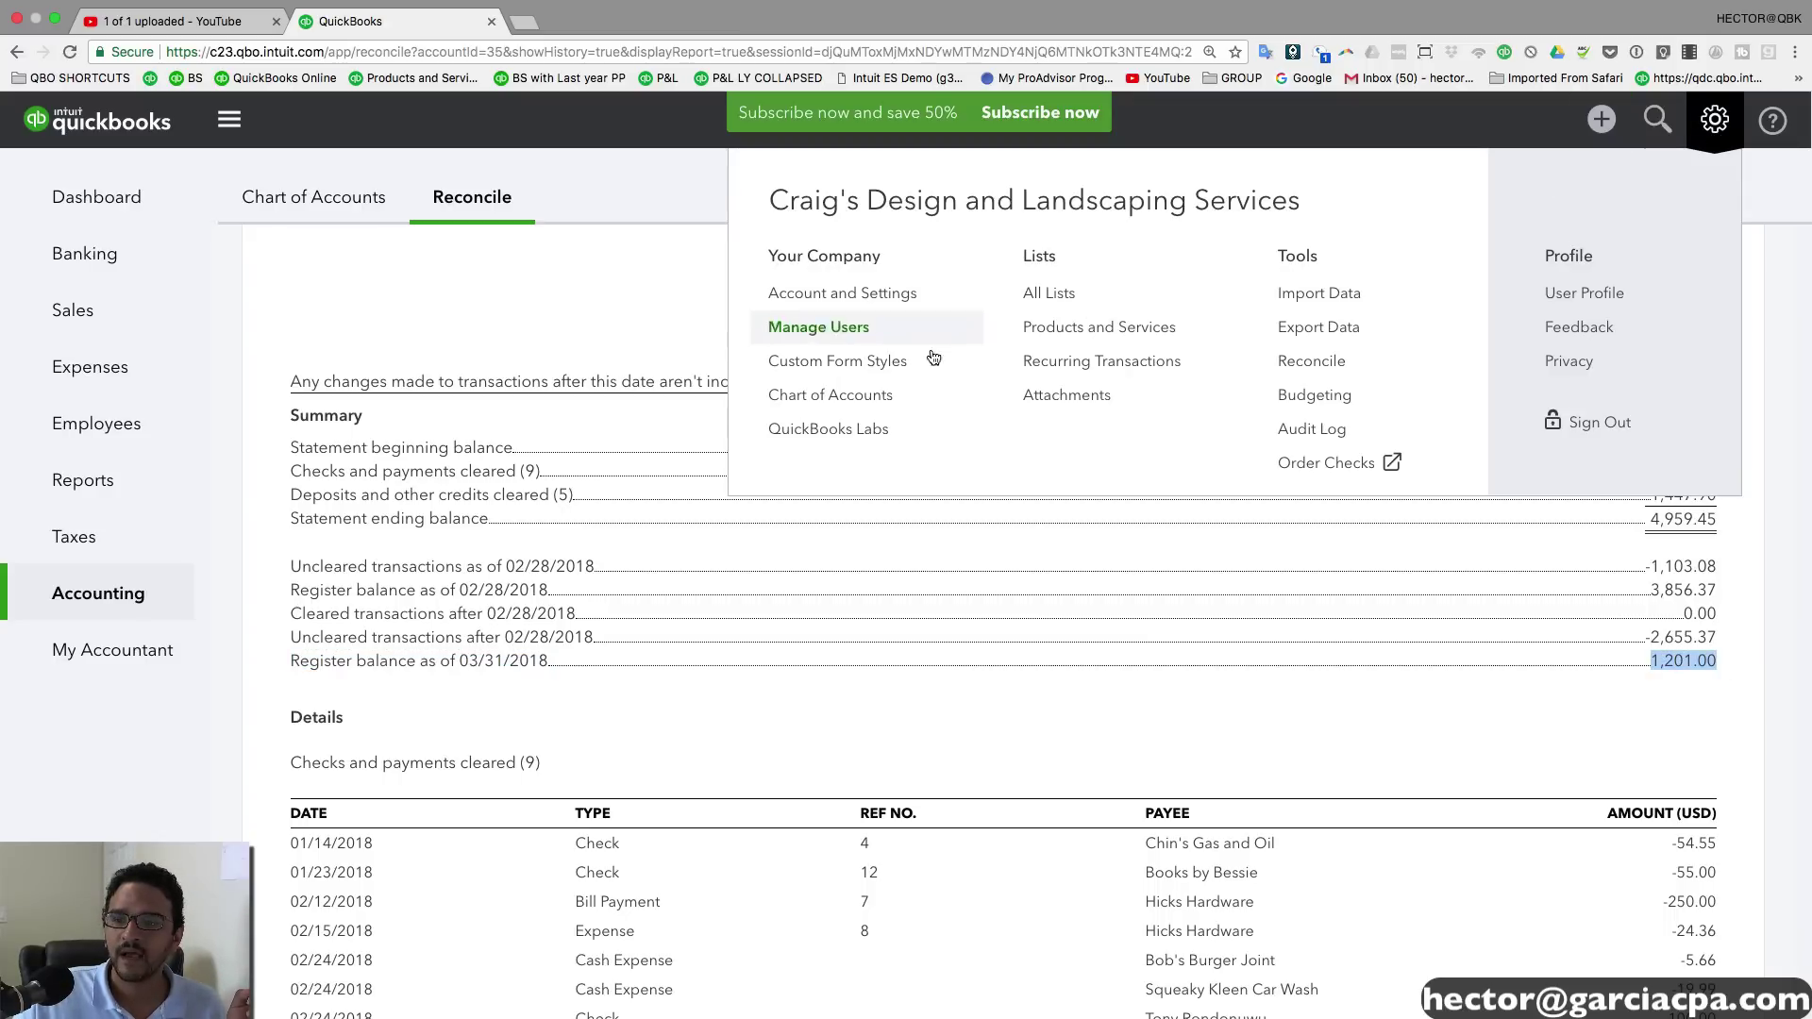
left_click(825, 396)
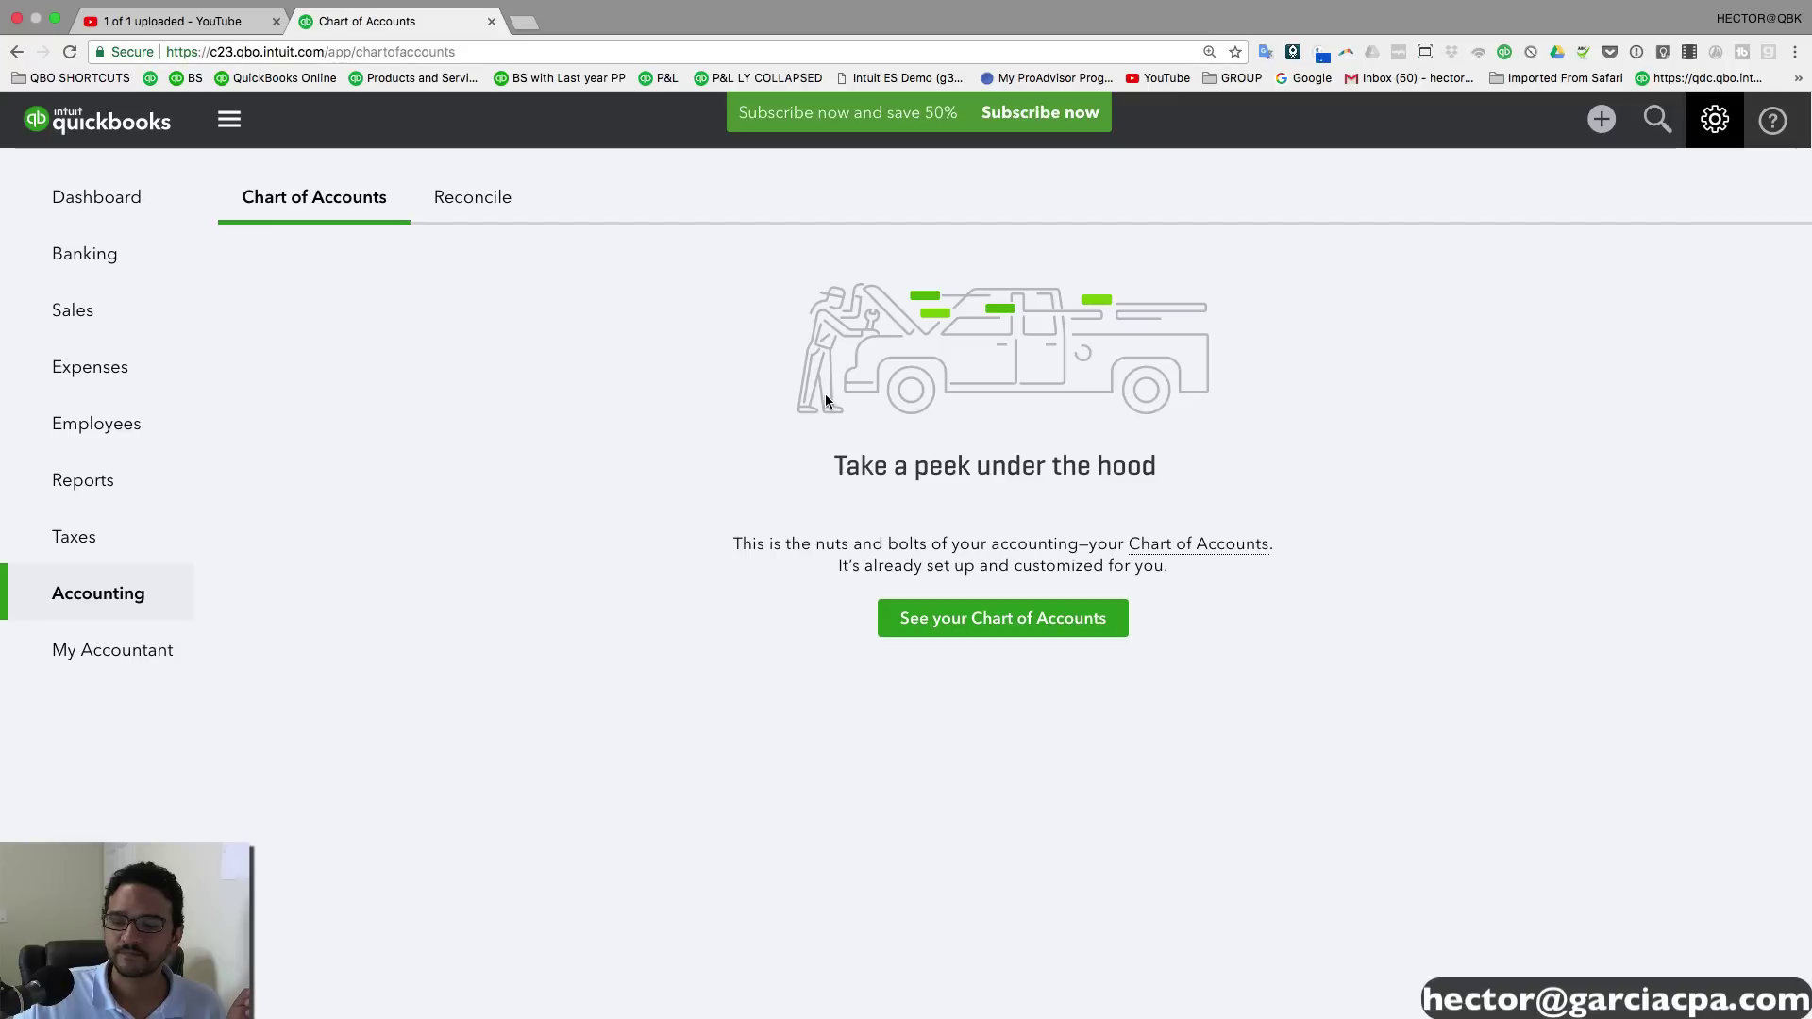
left_click(1008, 619)
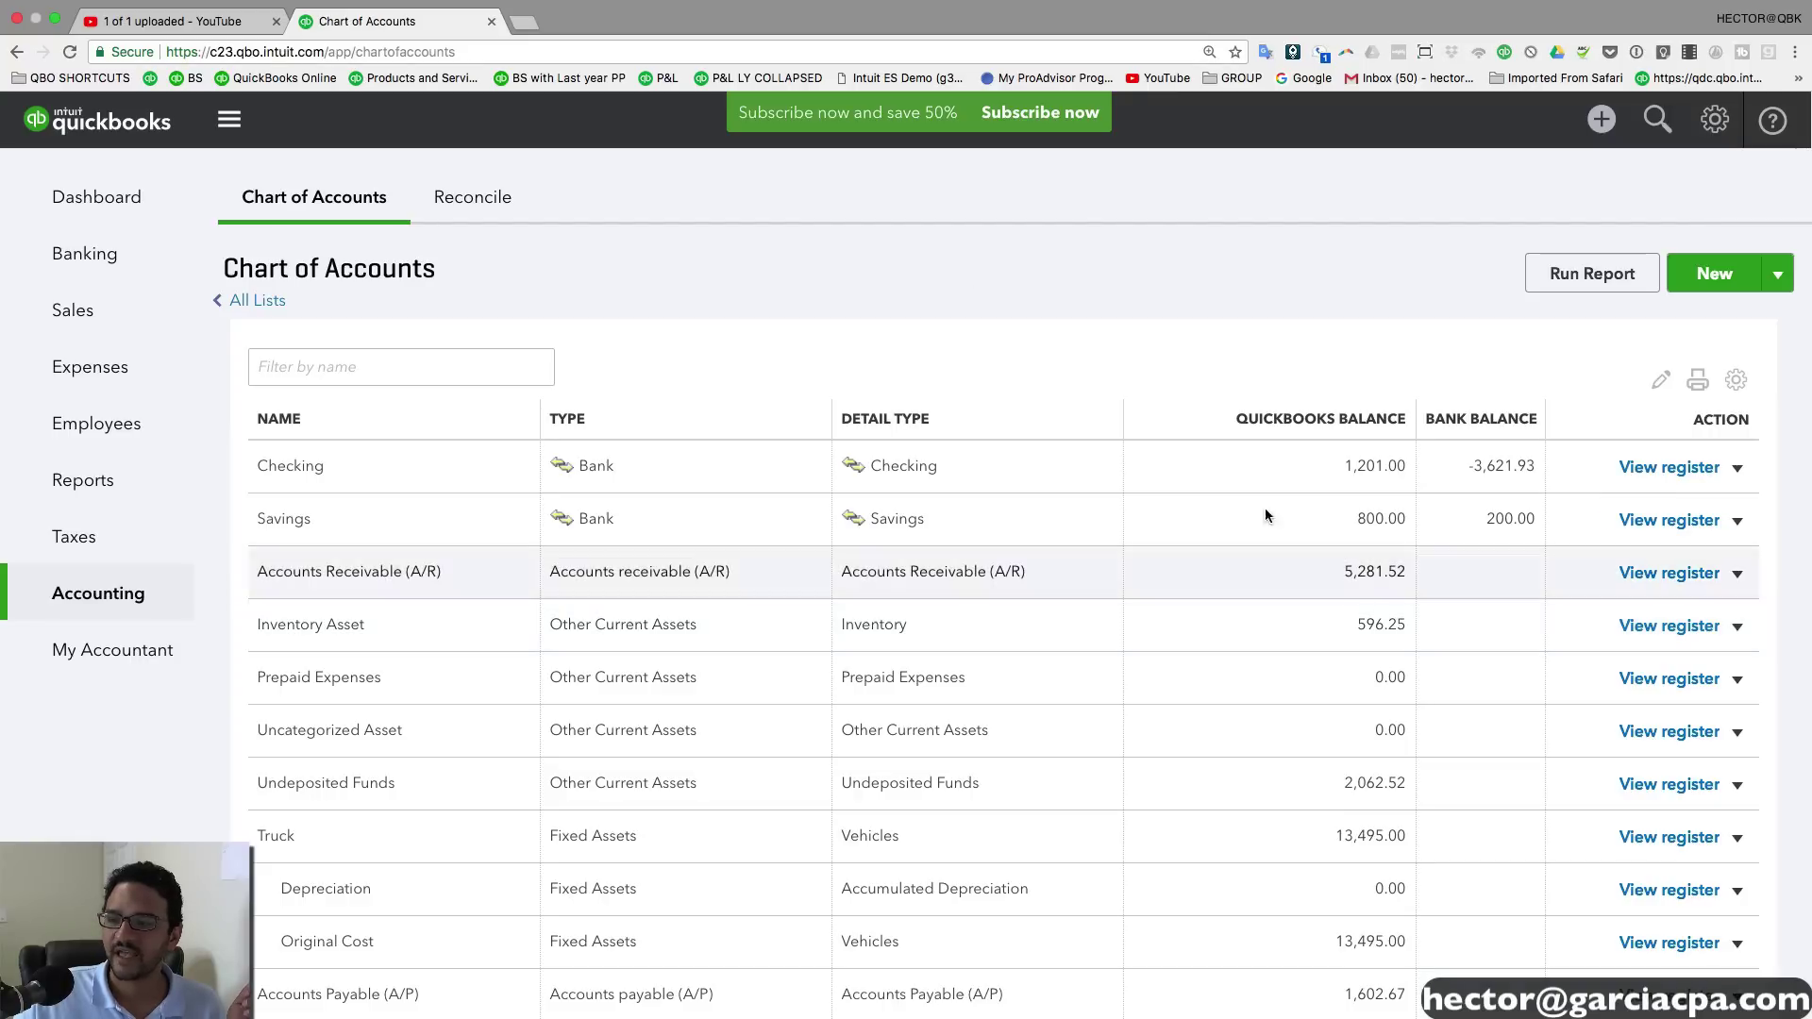
left_click_drag(1344, 459, 1404, 460)
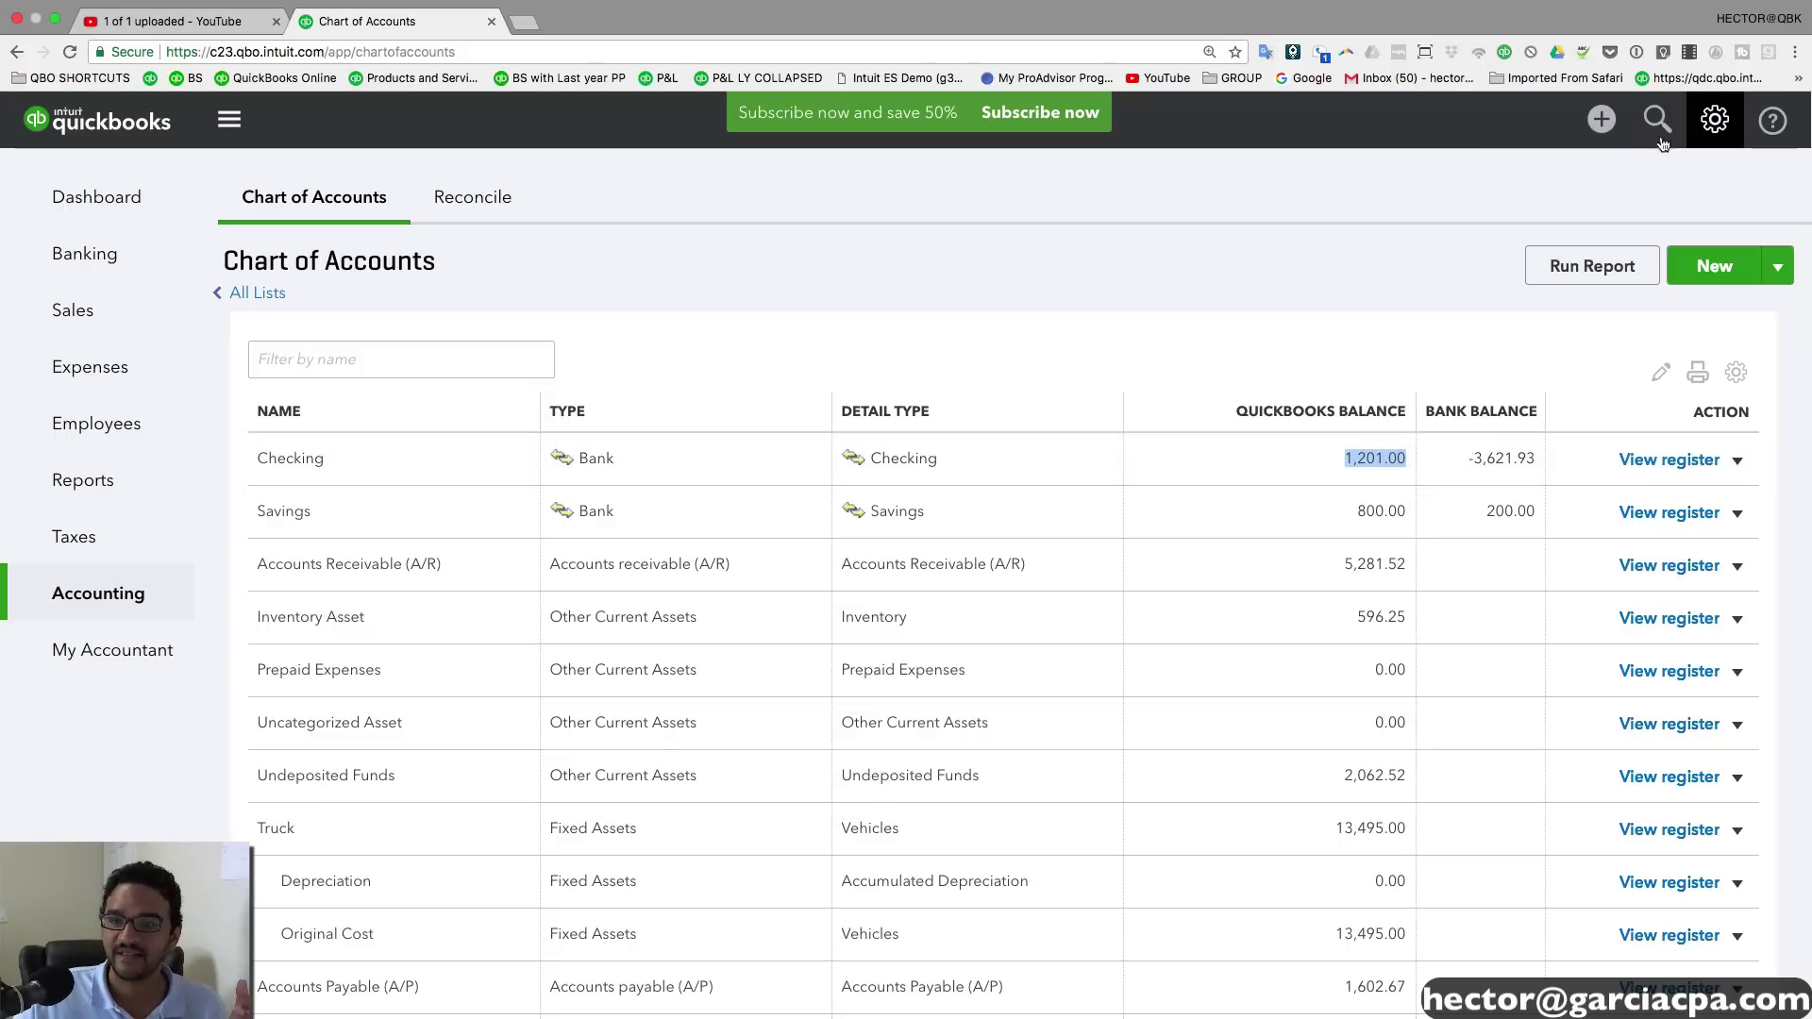
left_click(482, 198)
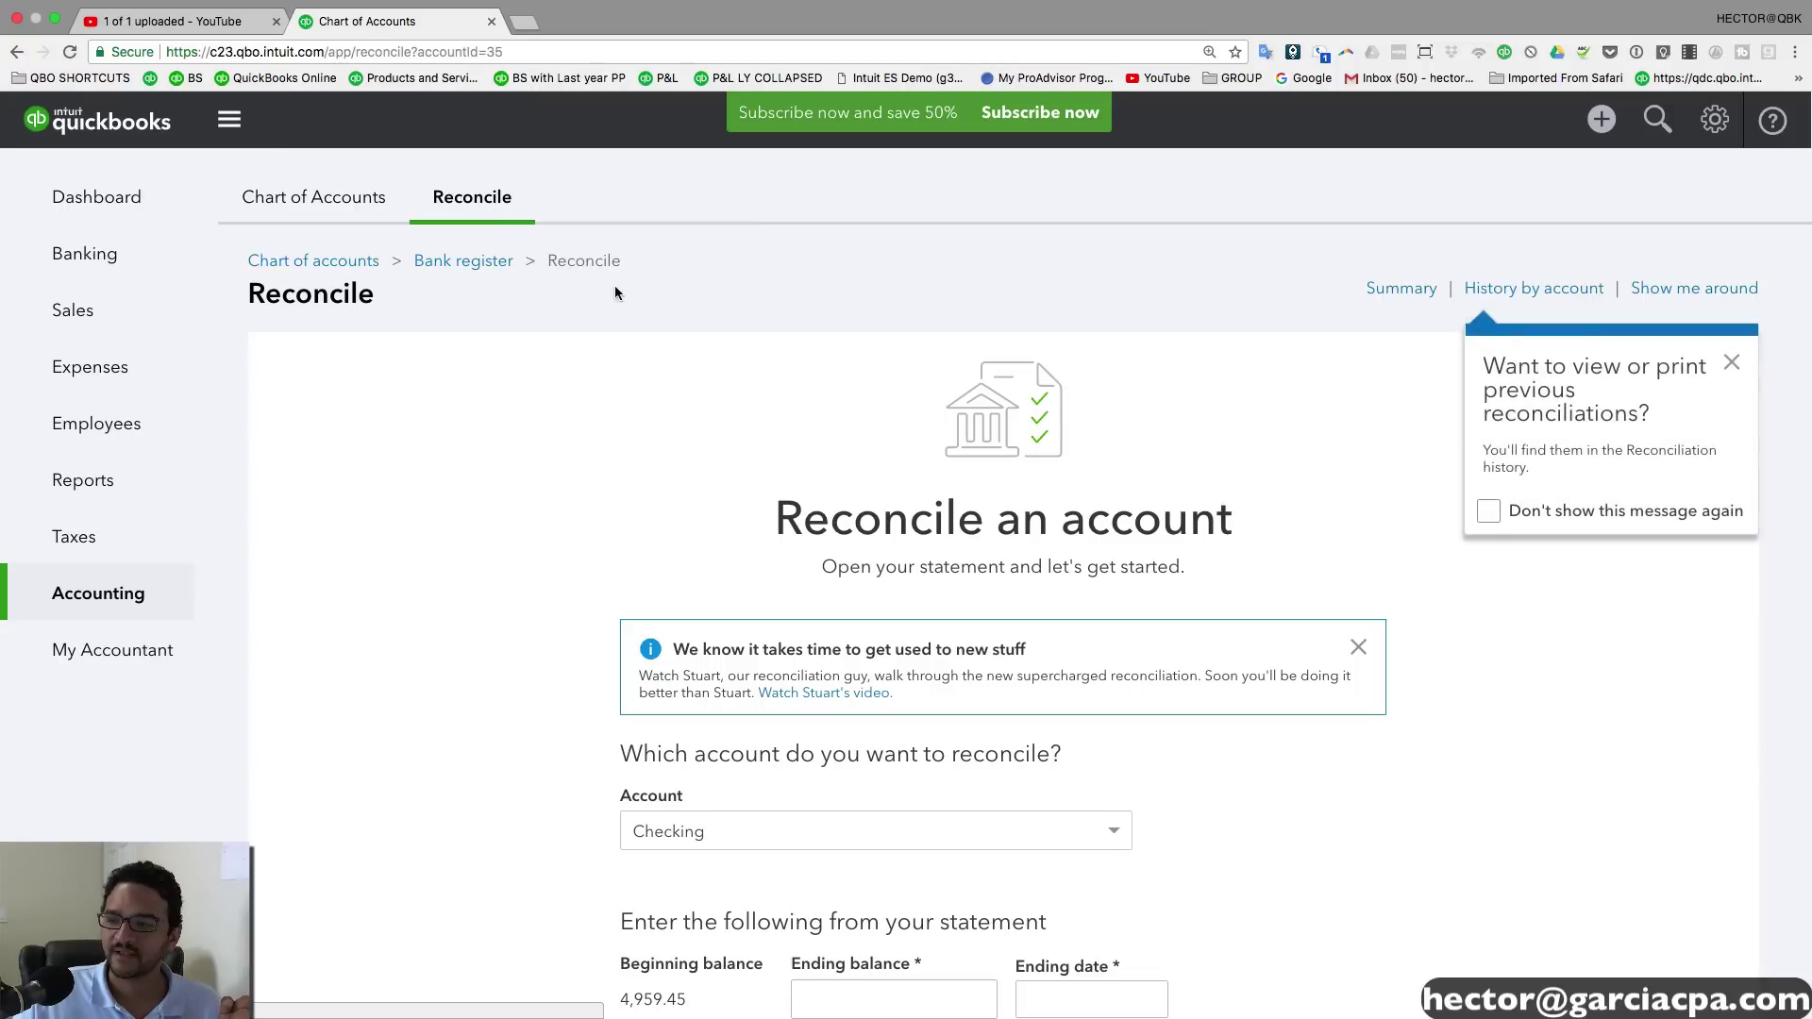
Step: Open the 02/28/2018 Checking reconciliation report from History by account
left_click(1500, 293)
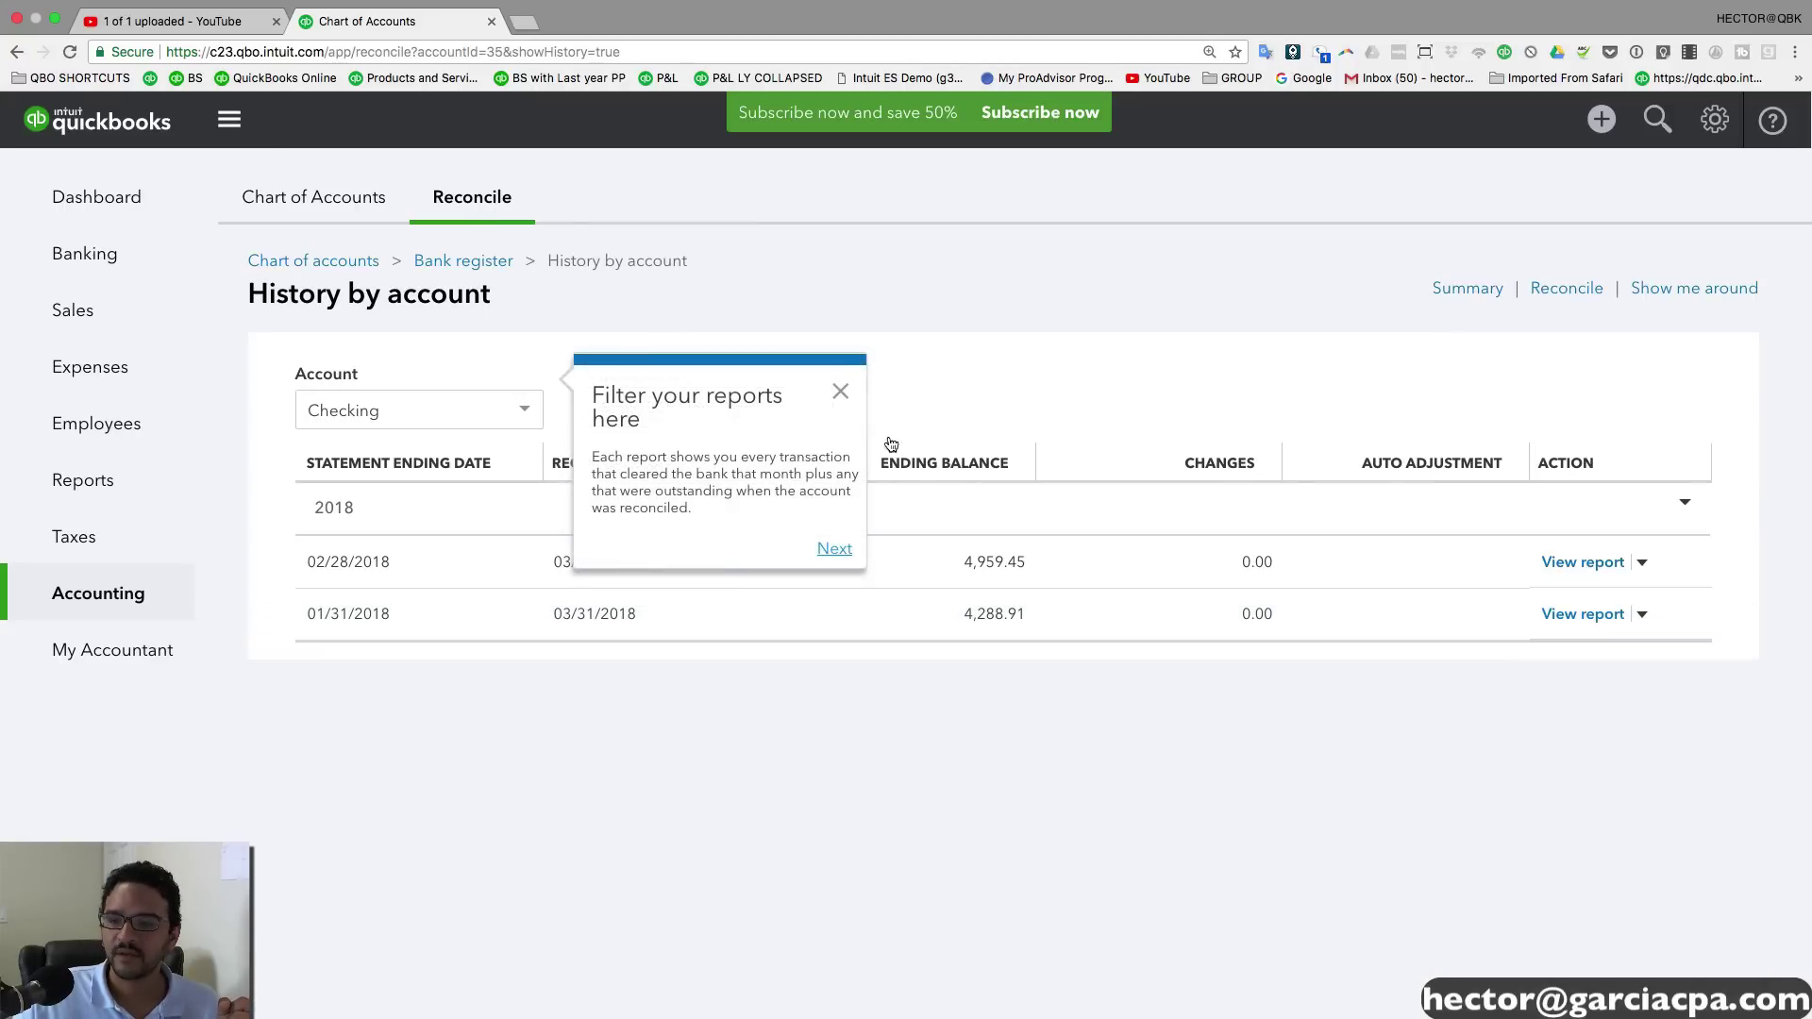
left_click(840, 391)
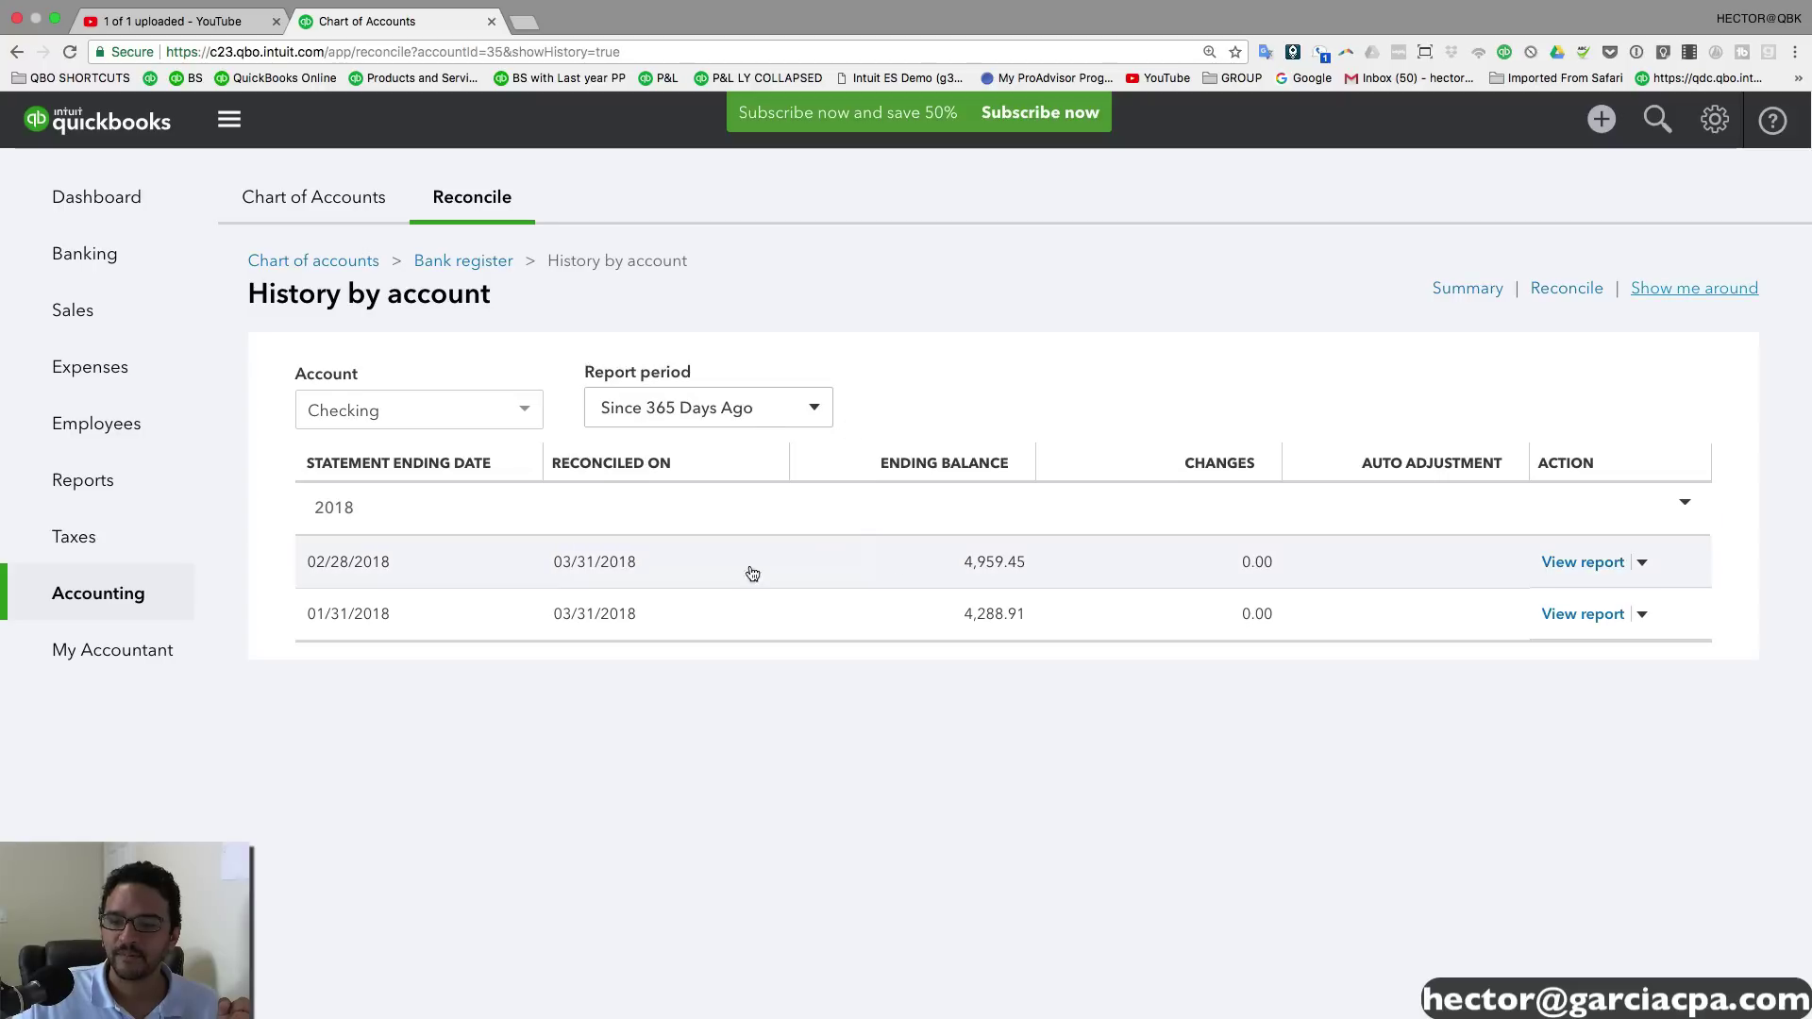
left_click(1567, 564)
scroll(1167, 559, "down", 4)
left_click_drag(1651, 837, 306, 841)
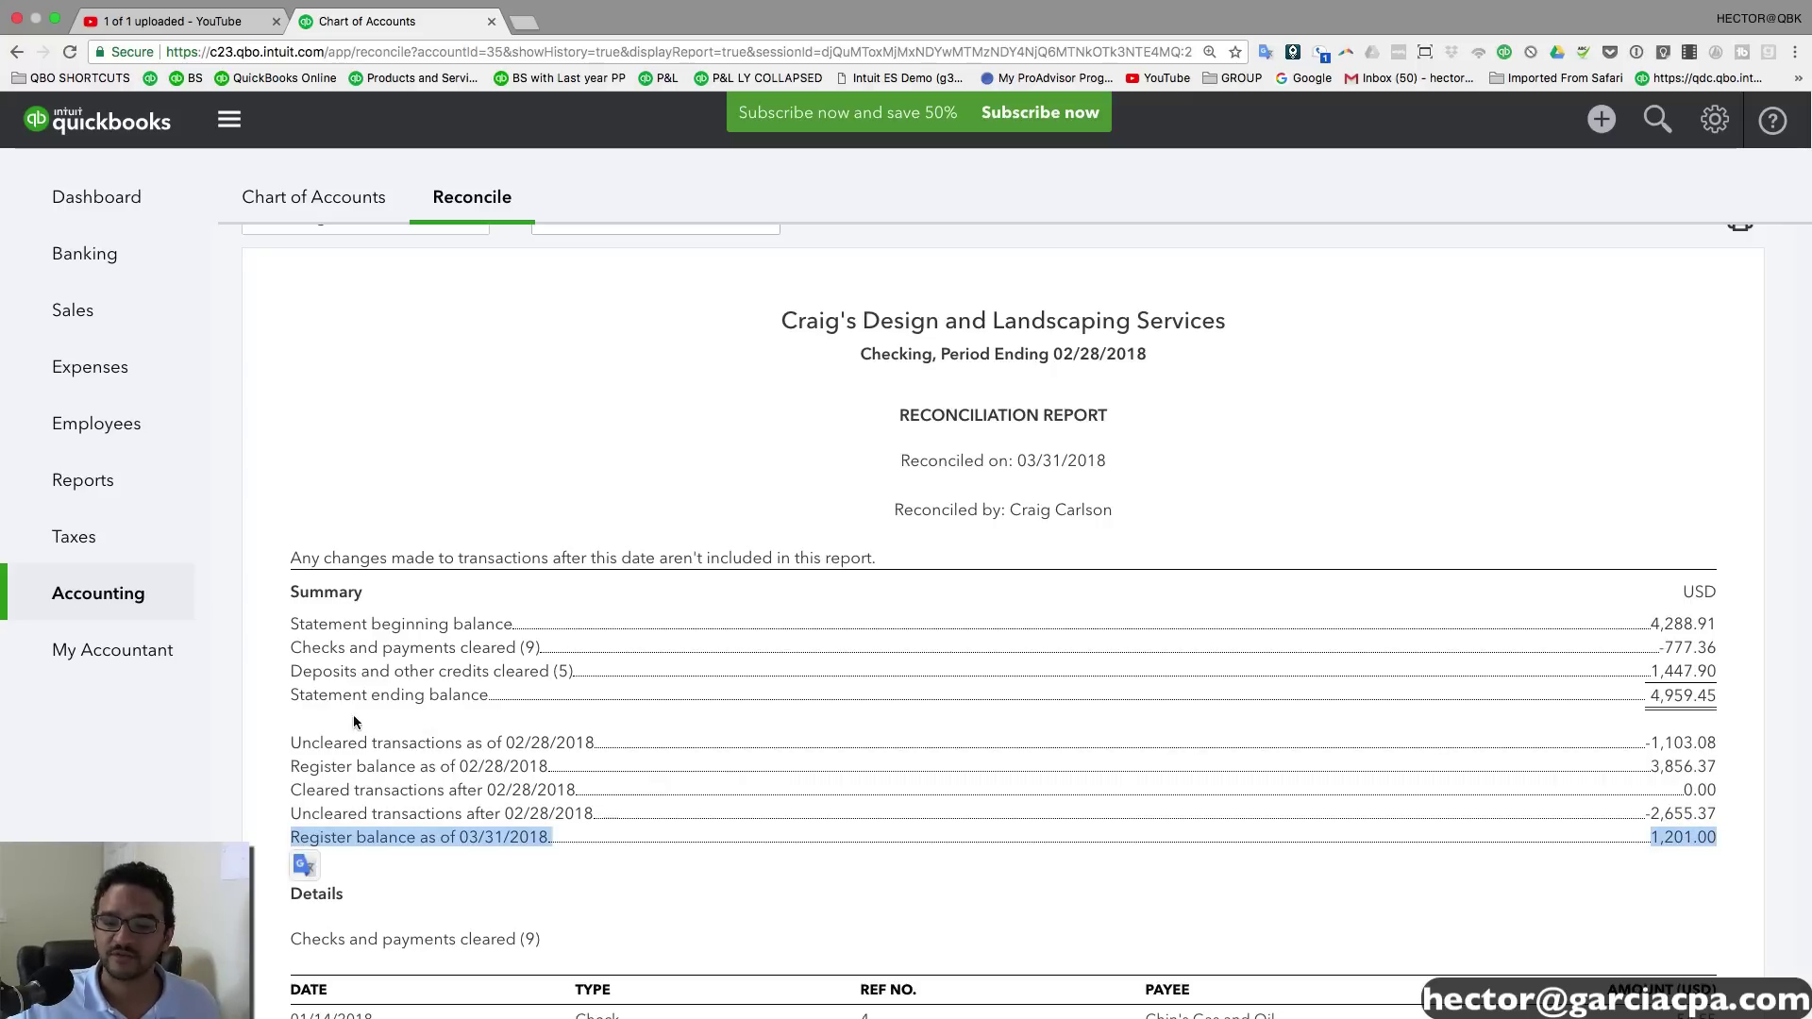
Step: Highlight the 4,959.45 ending balance, 3,856.37 register balance on 02/28/2018, and -1,103.08 uncleared total
left_click_drag(293, 695, 1732, 700)
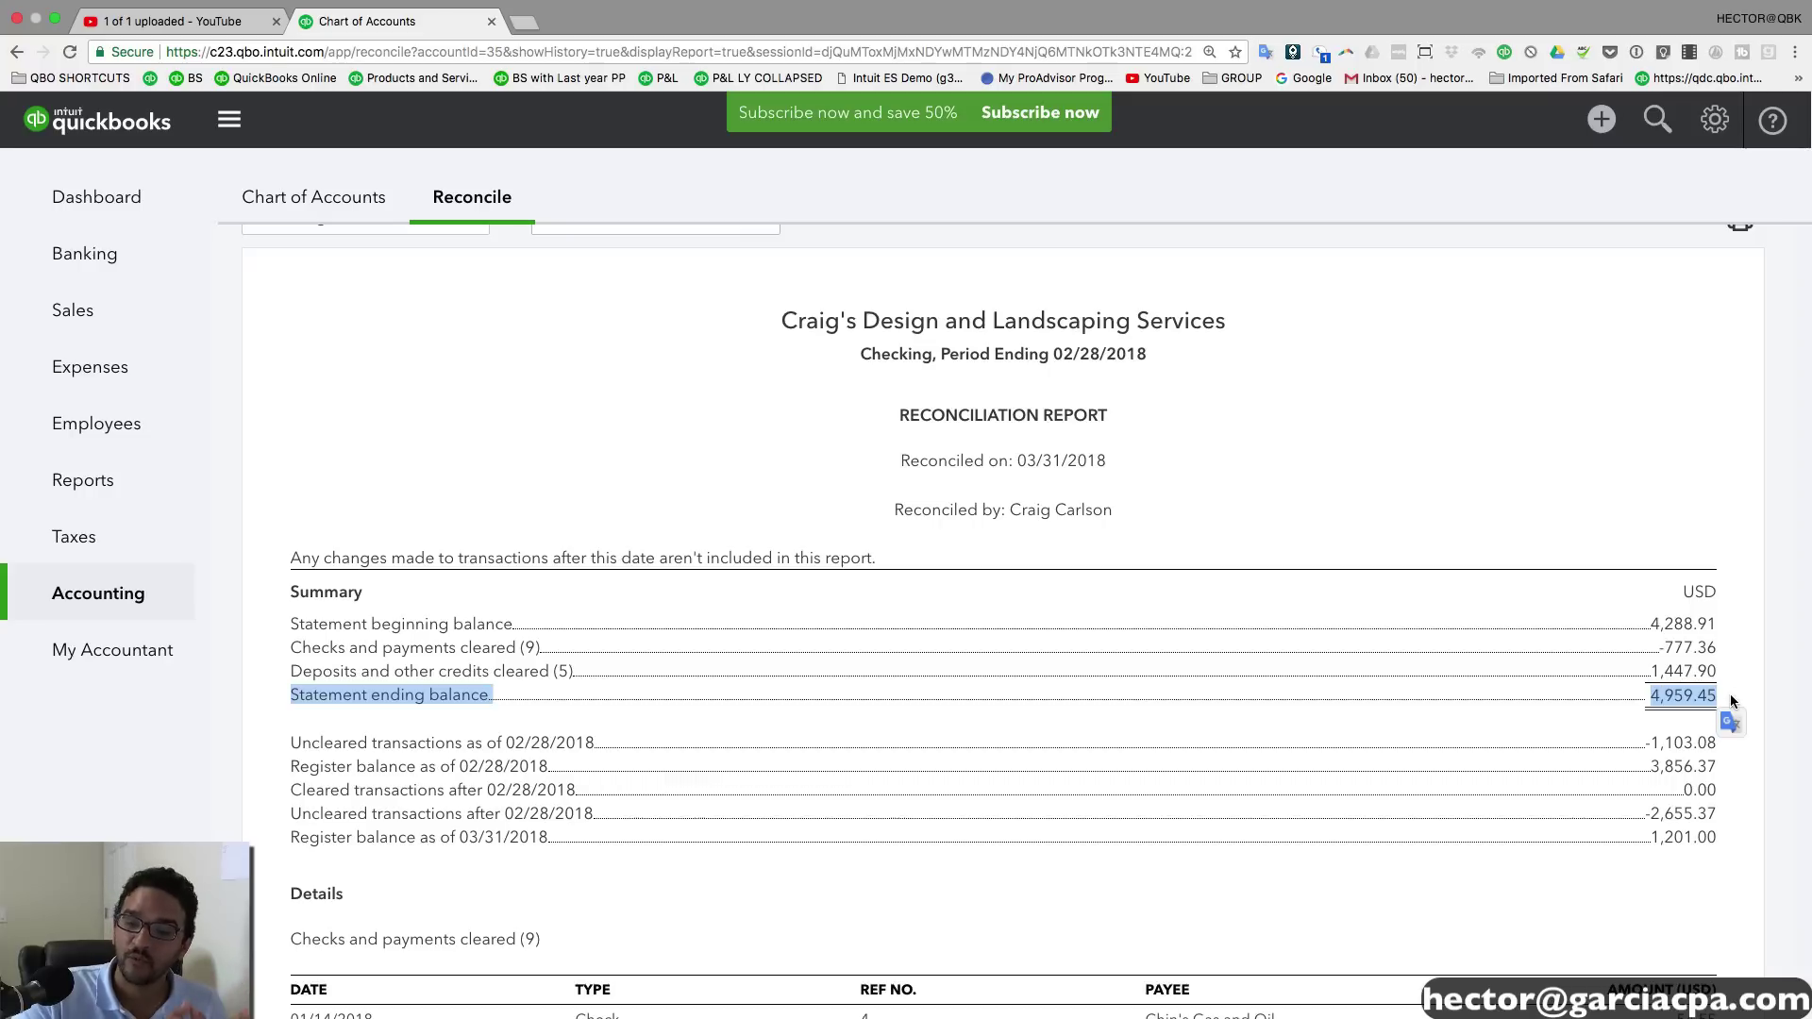
left_click_drag(282, 766, 1719, 761)
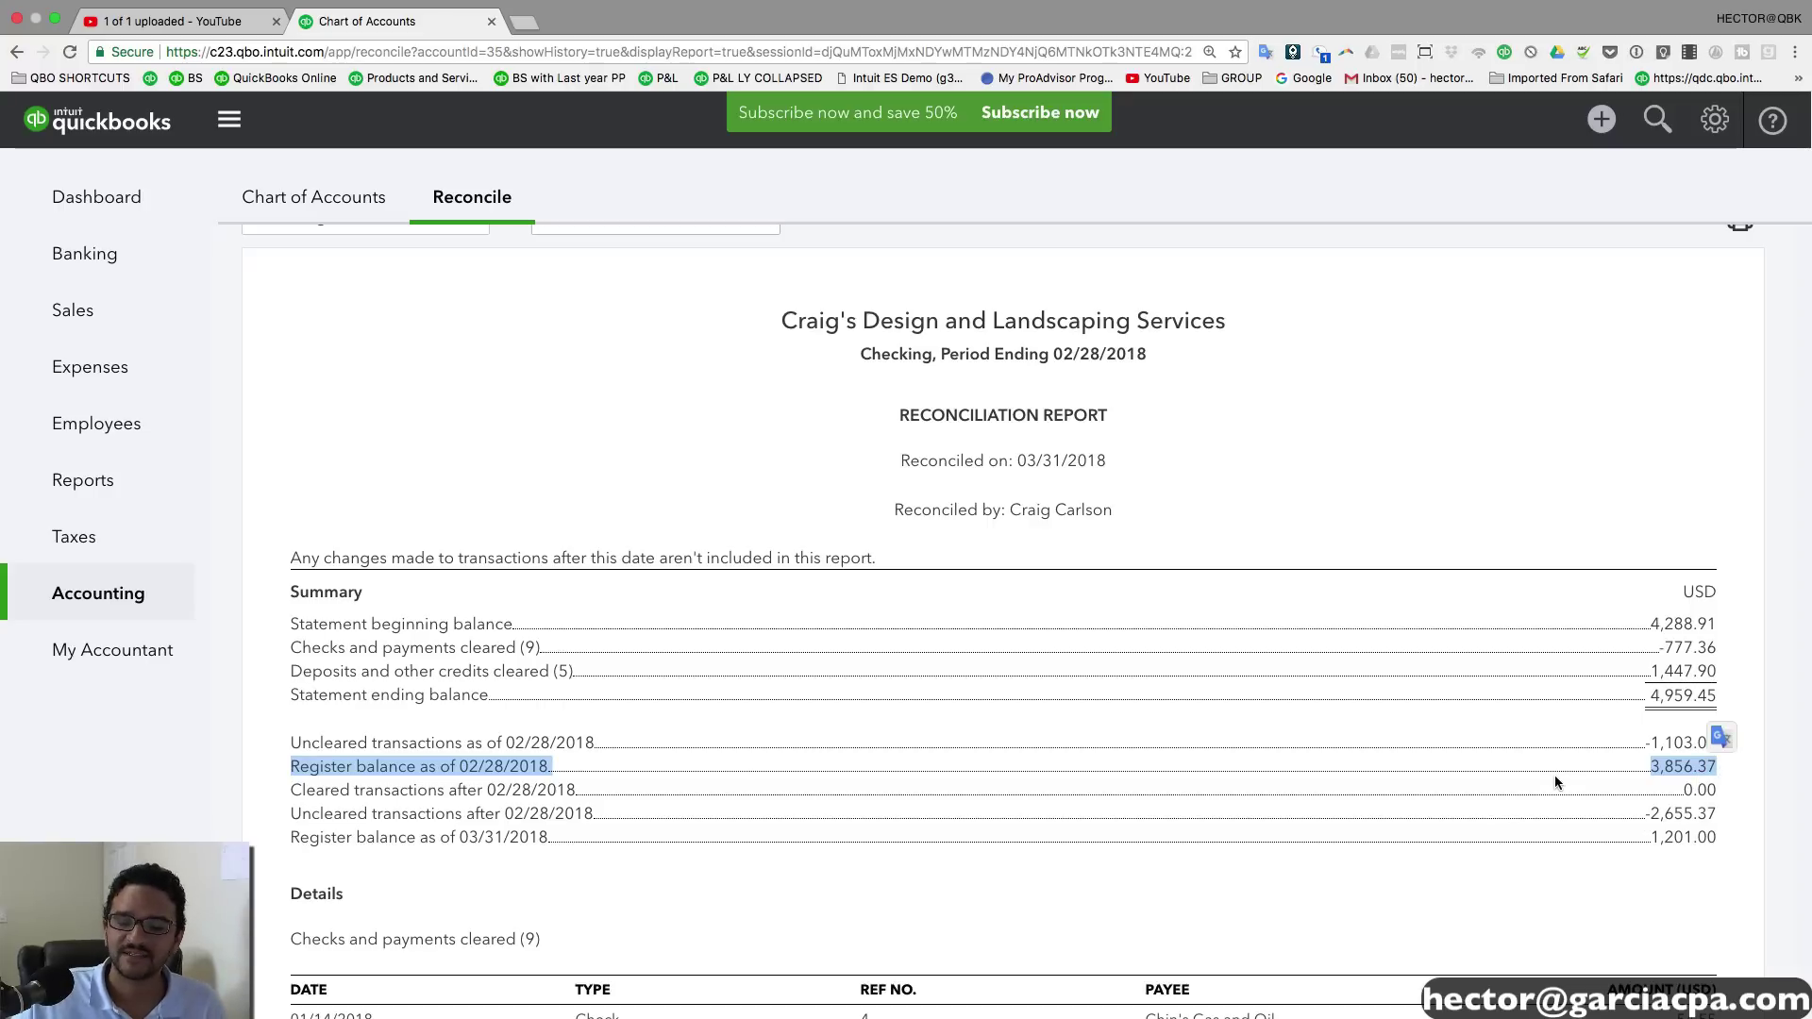
left_click(423, 764)
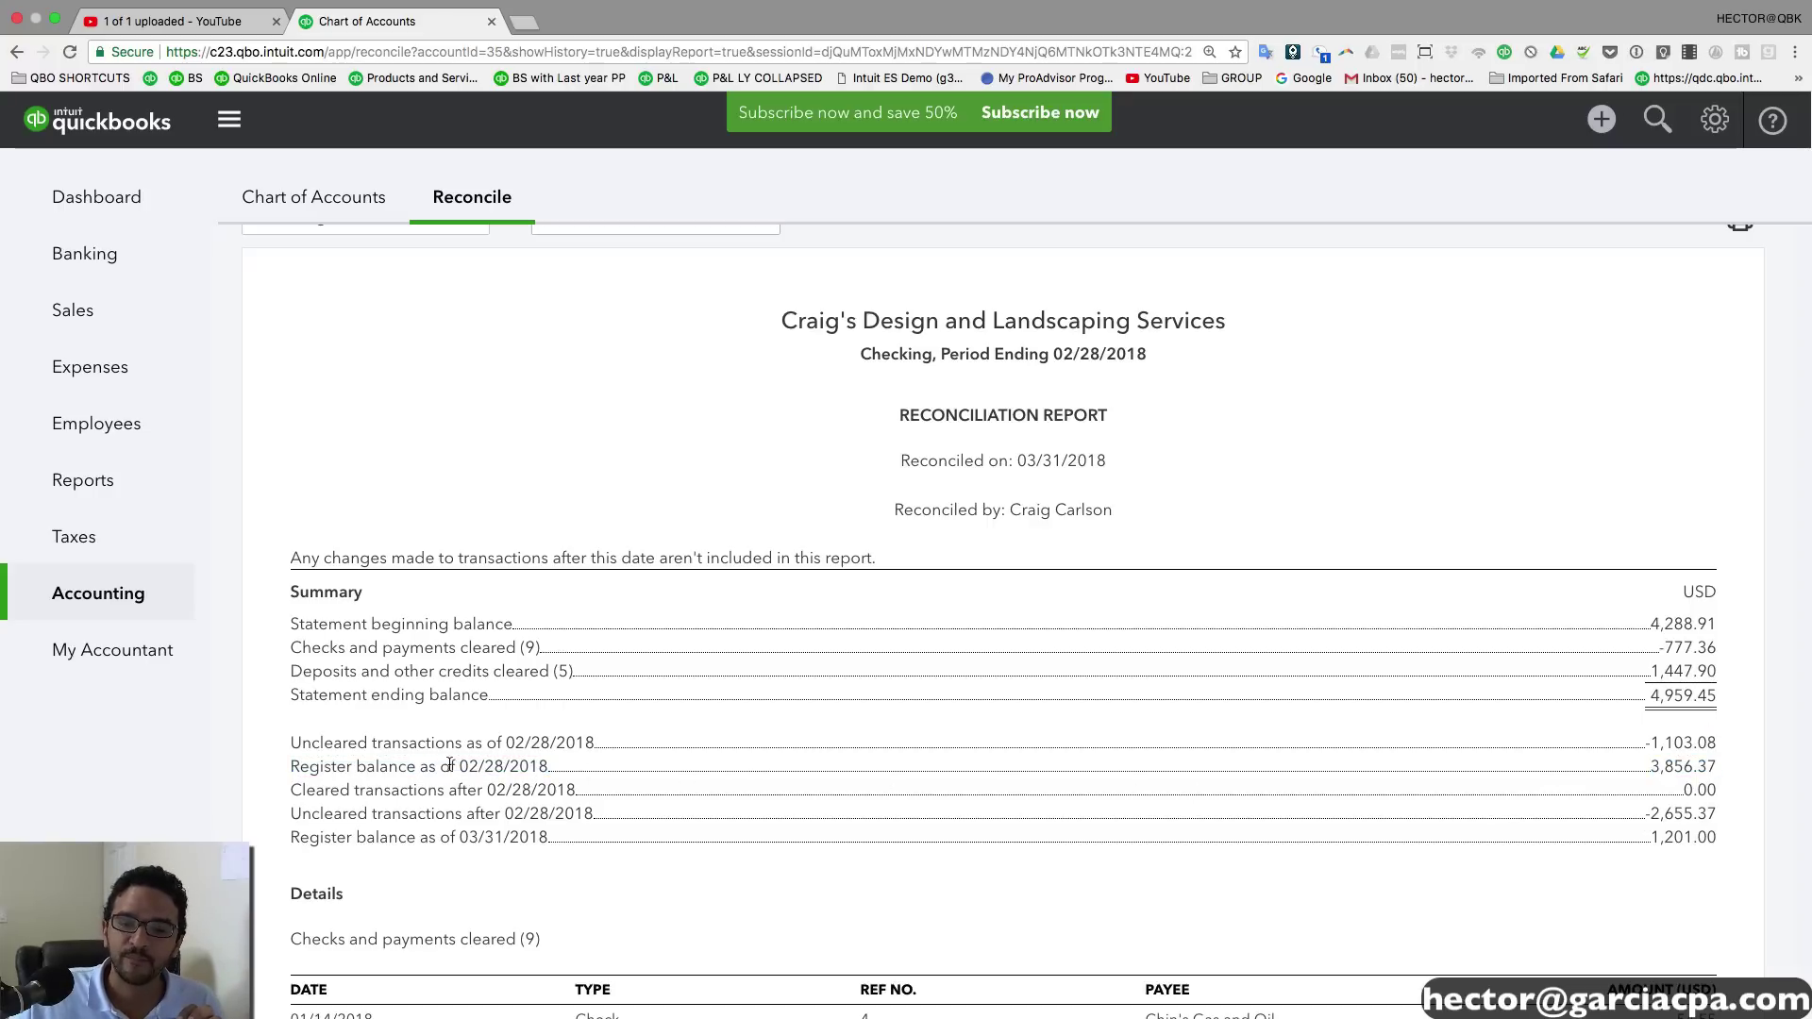
left_click_drag(460, 766, 549, 766)
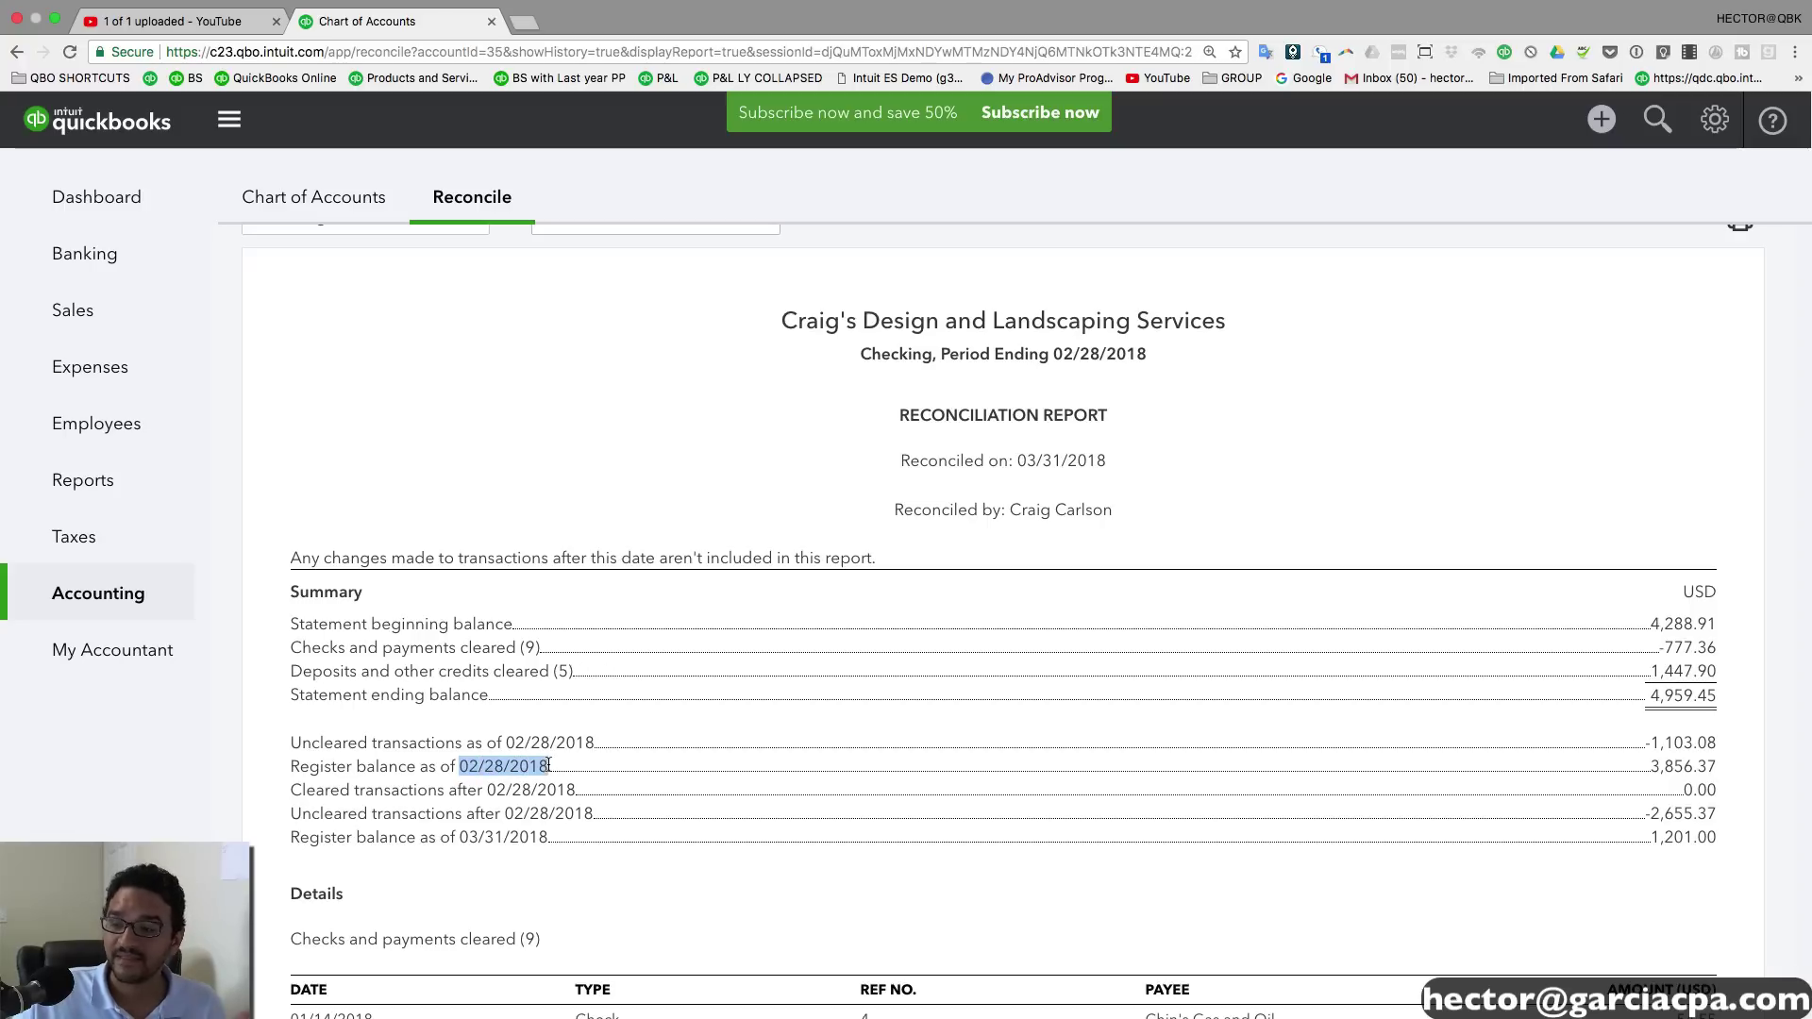
left_click_drag(1649, 766, 1723, 772)
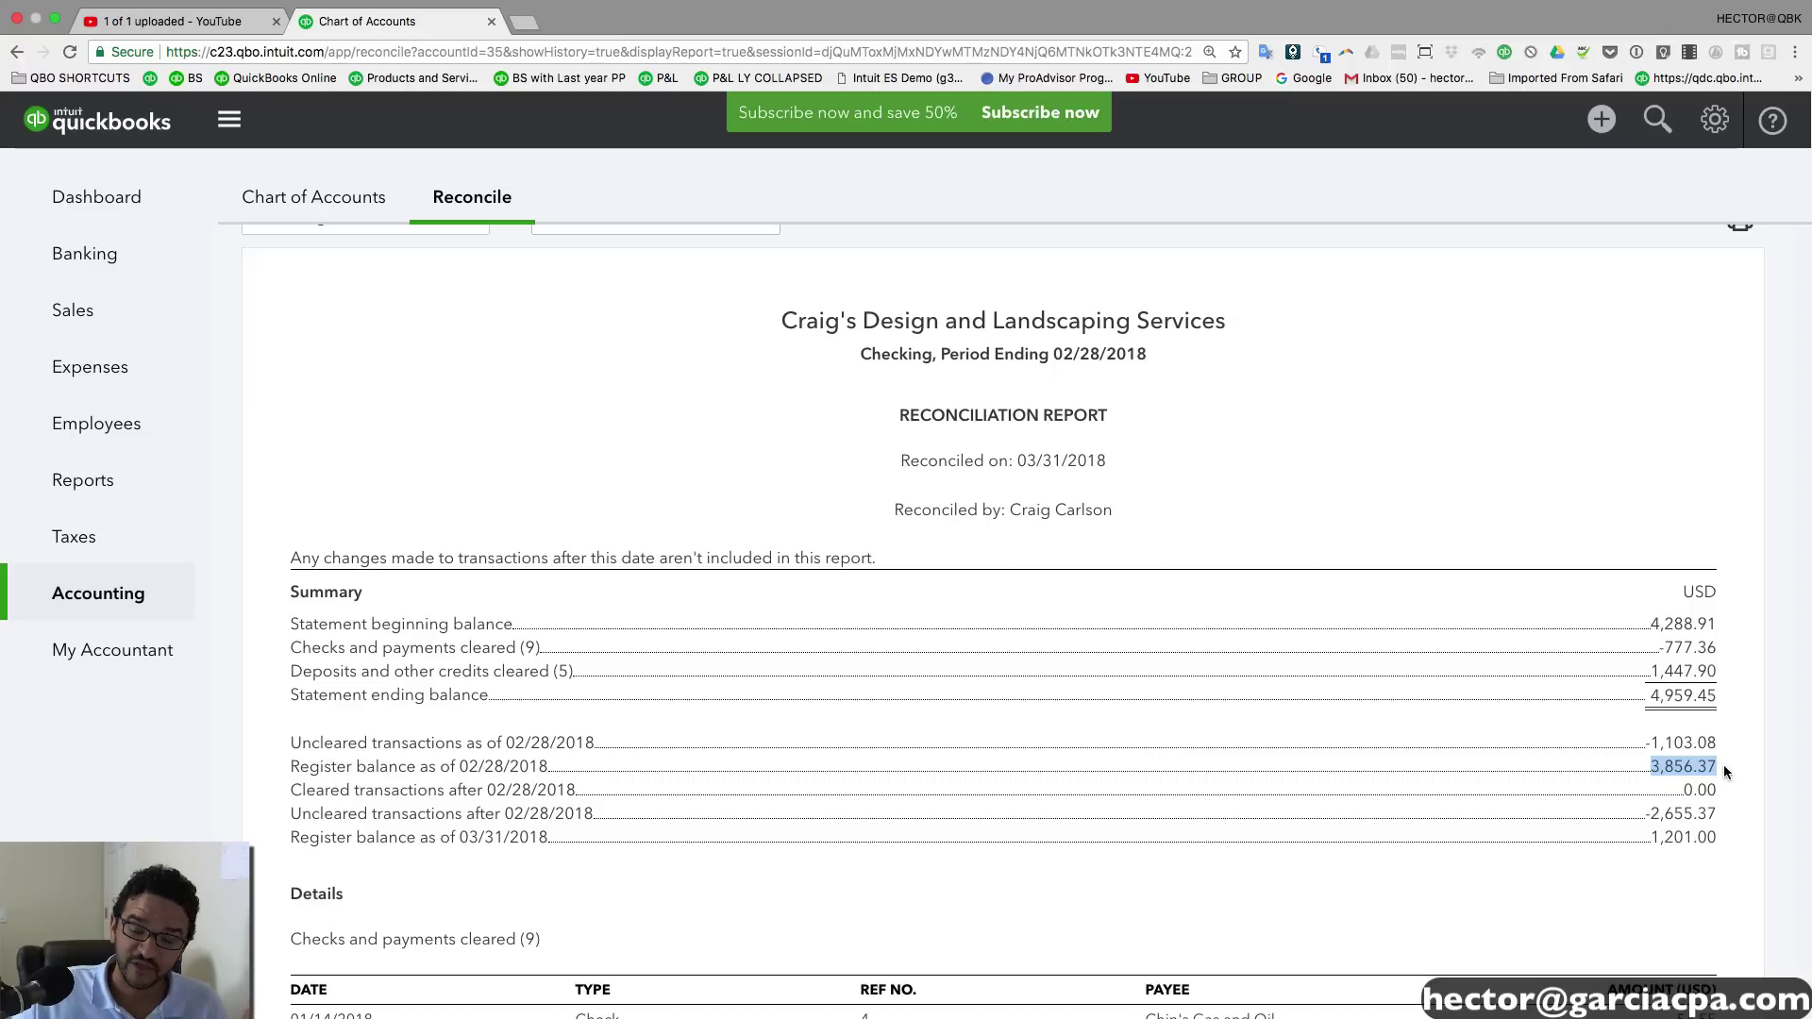
left_click_drag(1650, 696, 287, 747)
Step: Scroll to Additional Information and highlight the uncleared 185.00, 900.00 and 18.08 checks
scroll(630, 781, "down", 3)
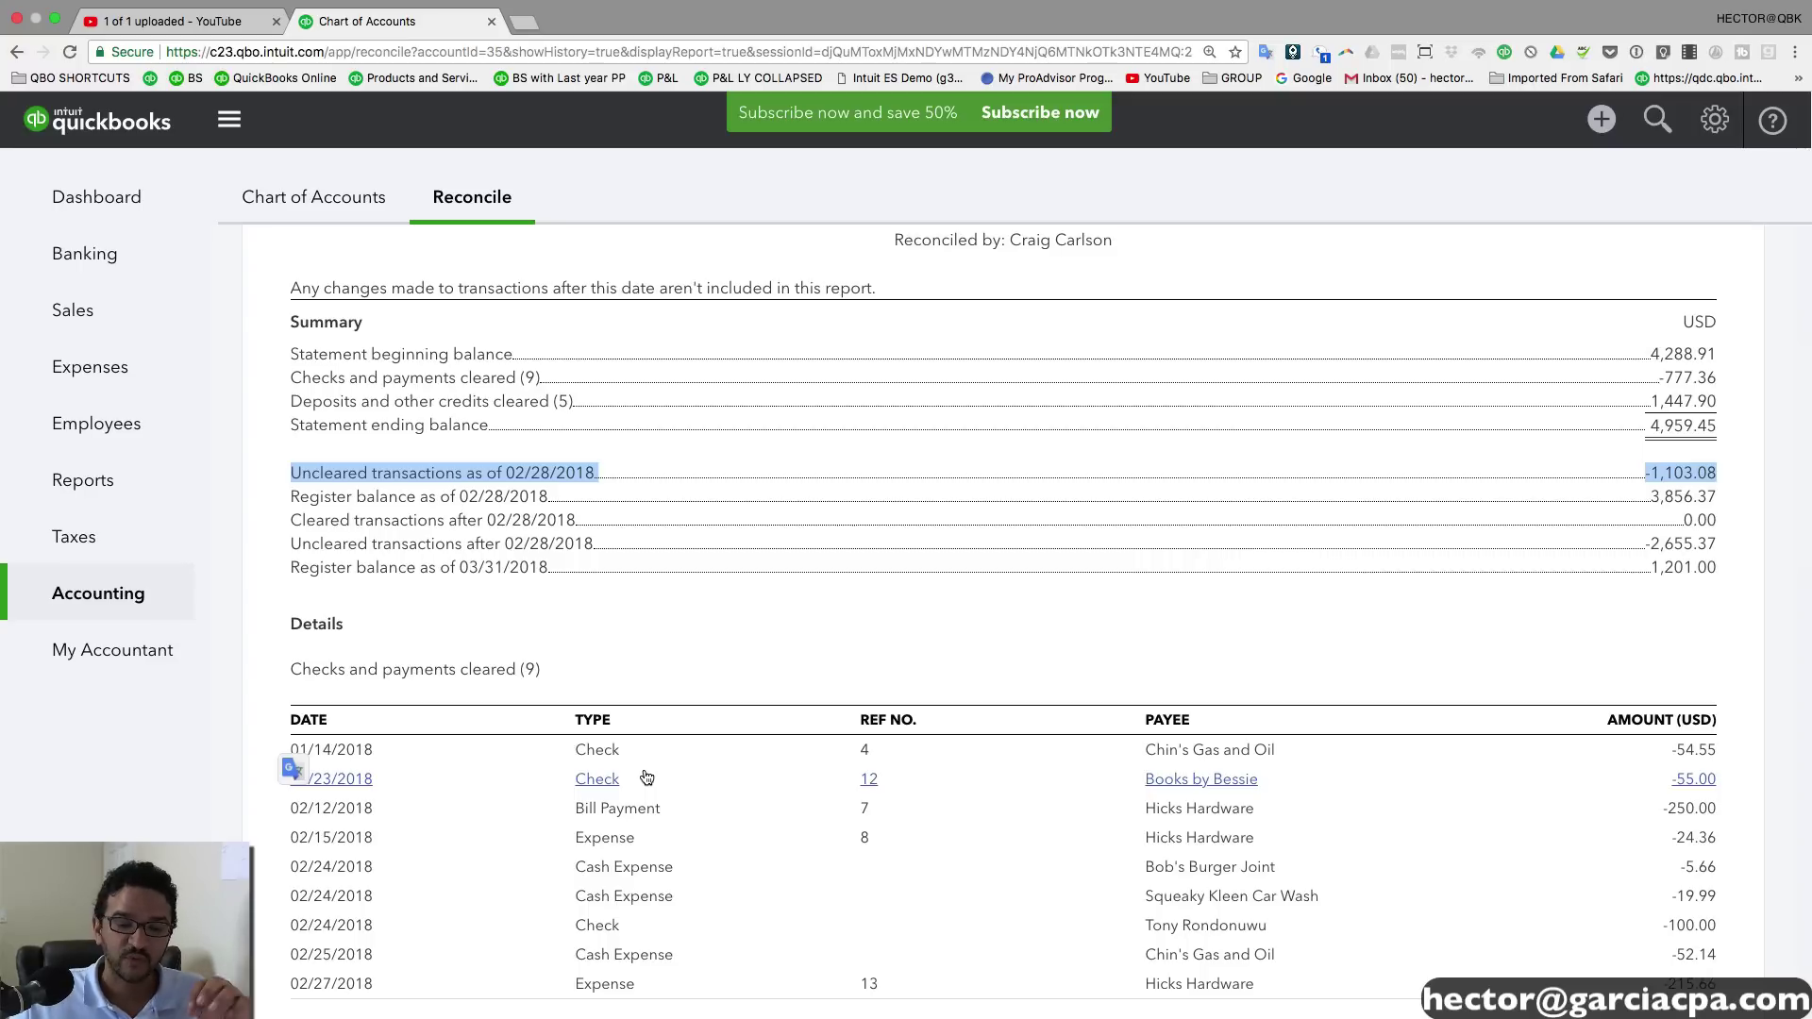
scroll(690, 788, "down", 10)
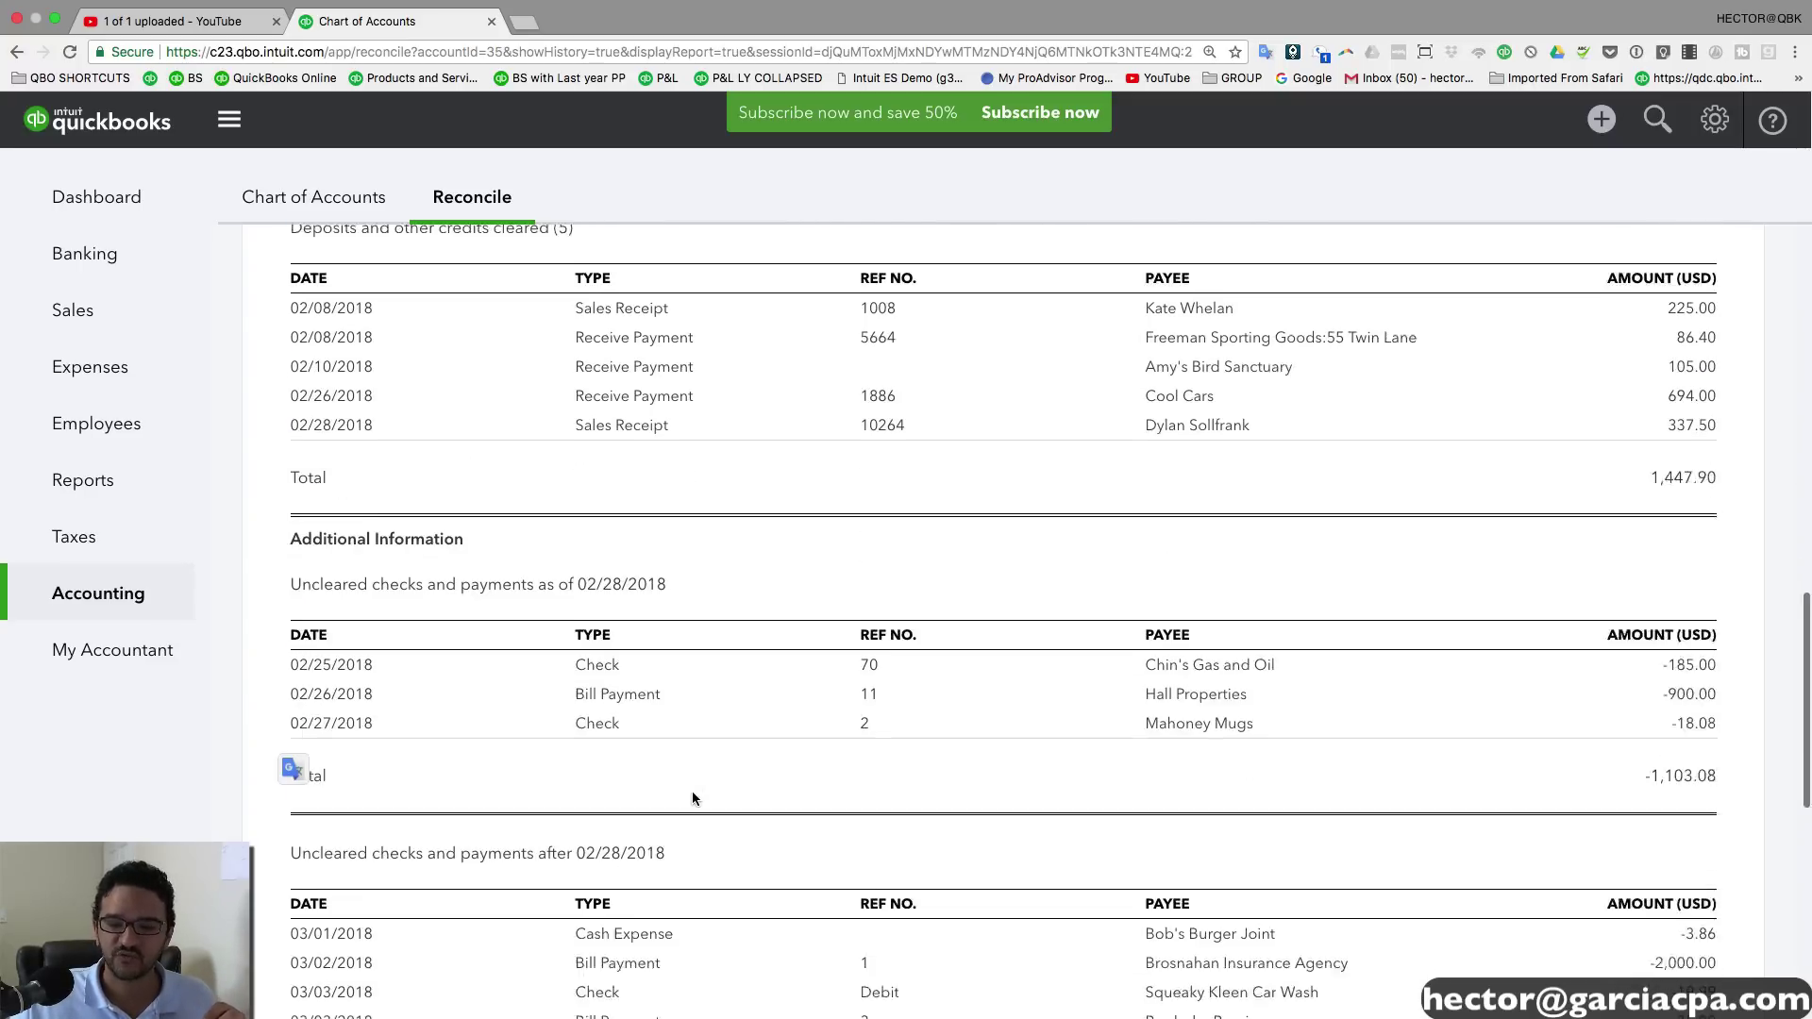
scroll(692, 798, "down", 2)
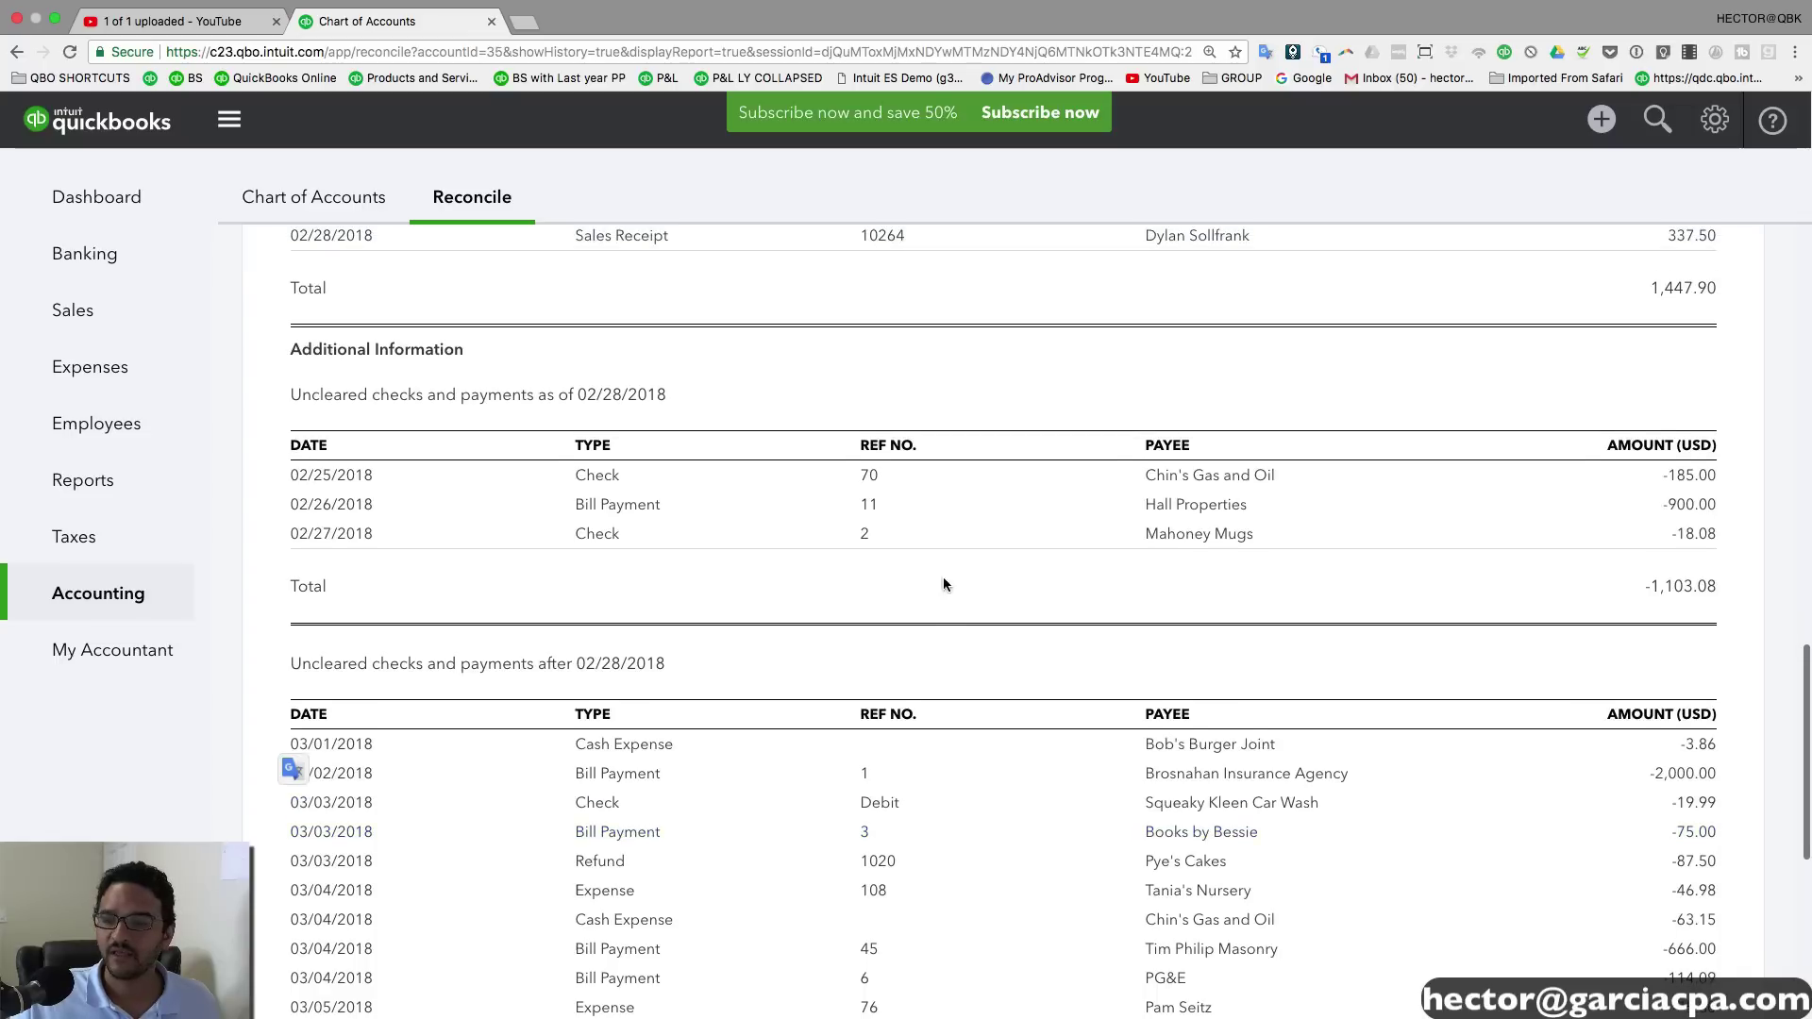
left_click_drag(286, 439, 1629, 562)
left_click(1157, 627)
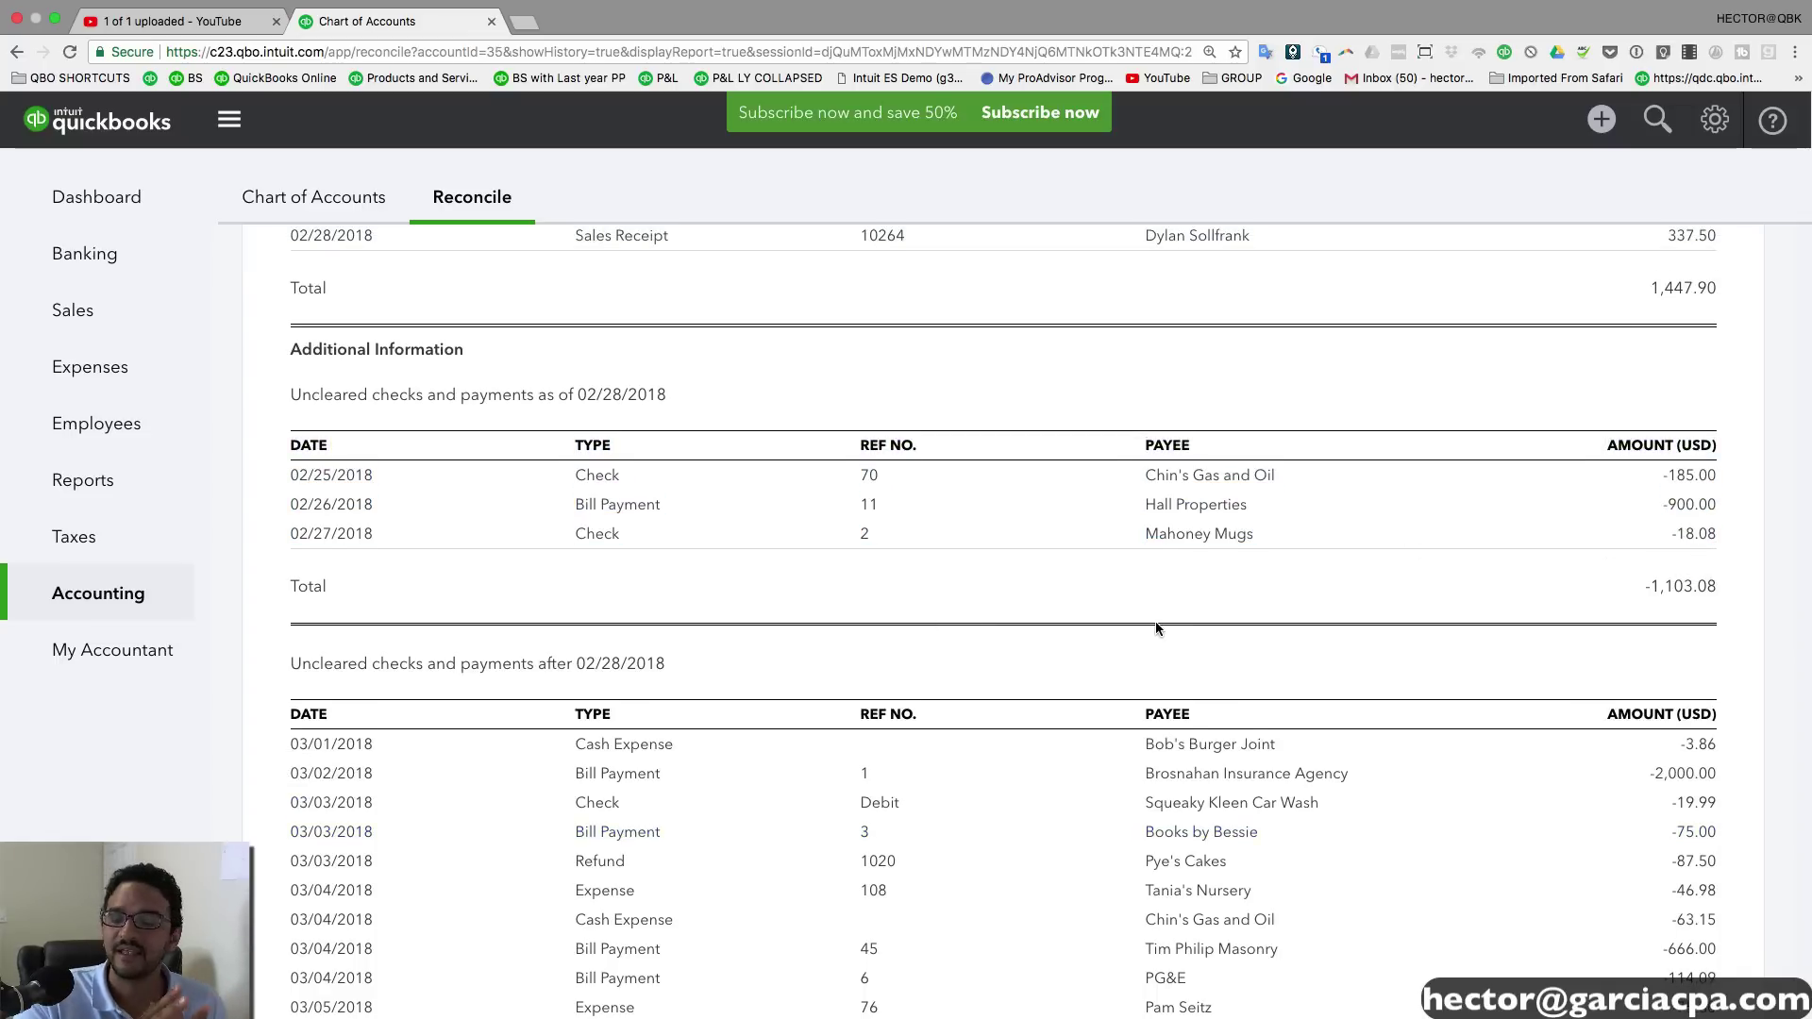